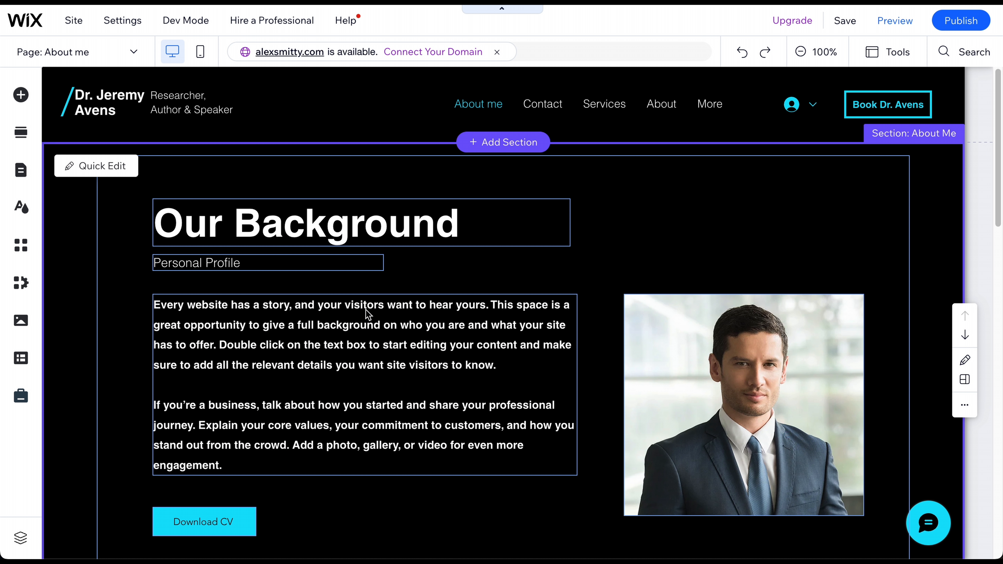
double_click(367, 304)
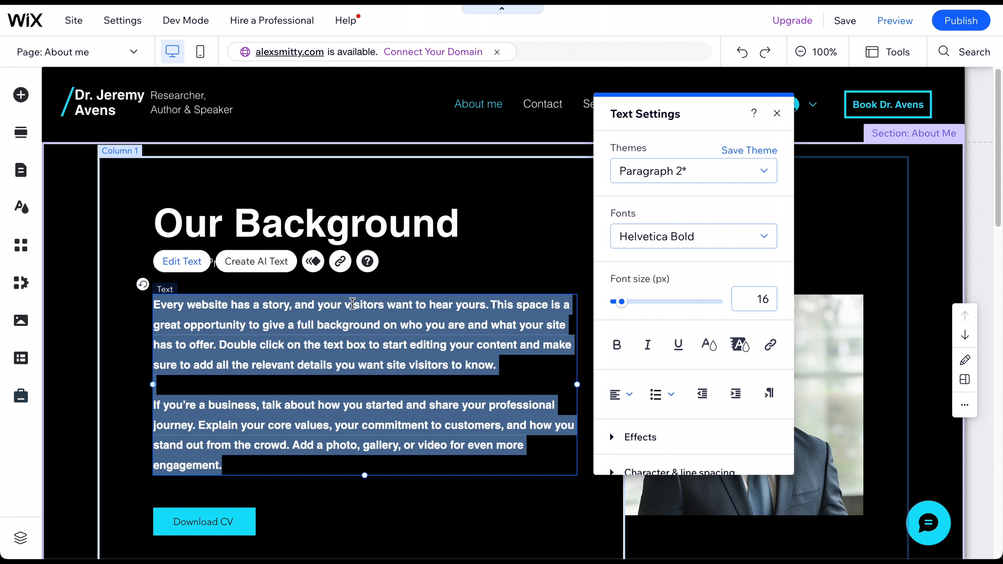
left_click(271, 268)
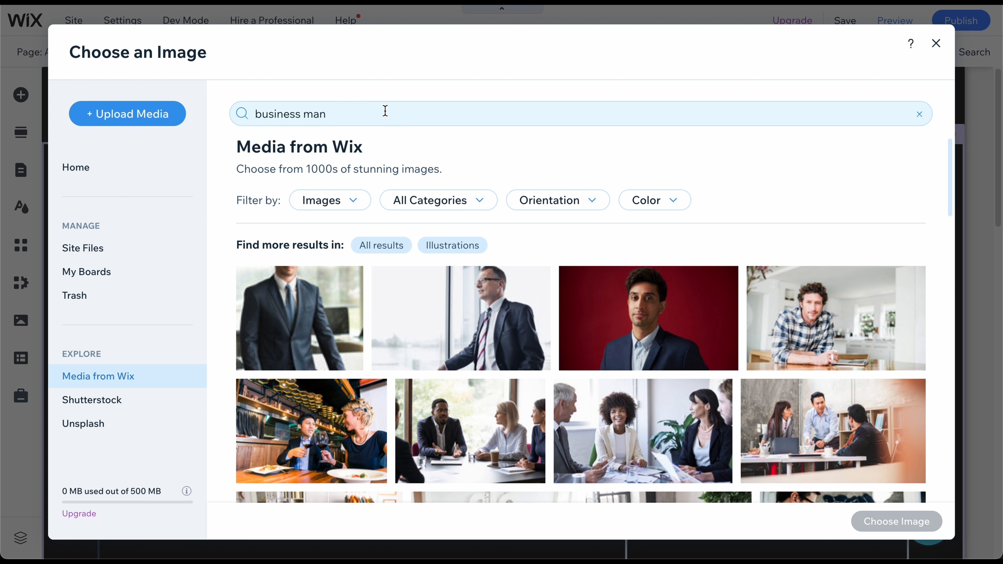
scroll(365, 278, "down", 10)
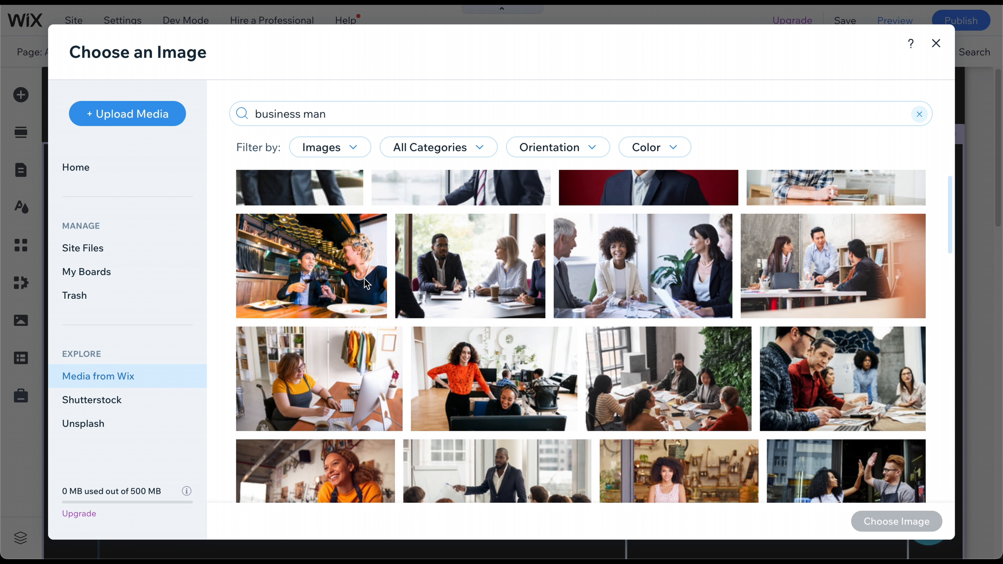
scroll(364, 278, "down", 5)
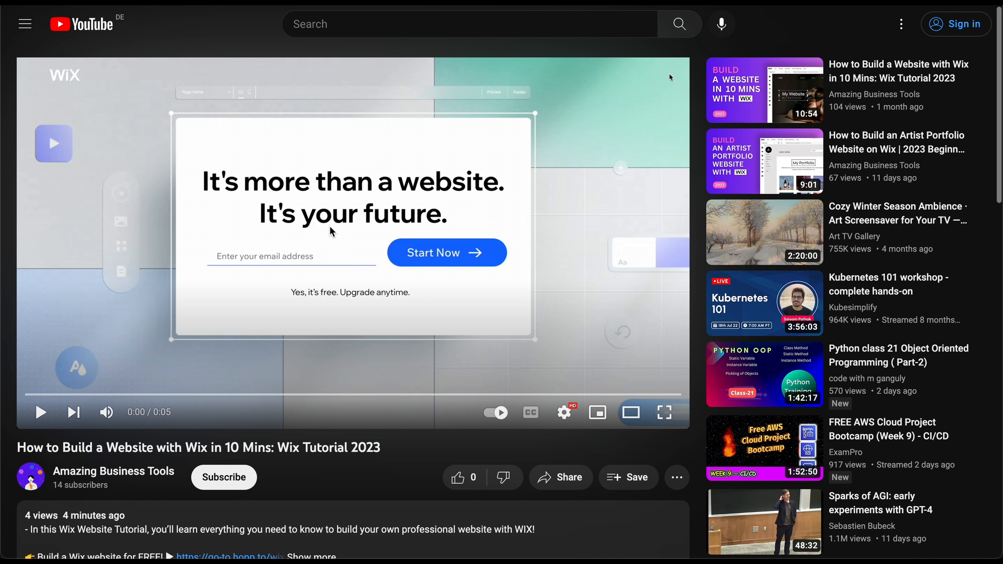
scroll(331, 231, "down", 3)
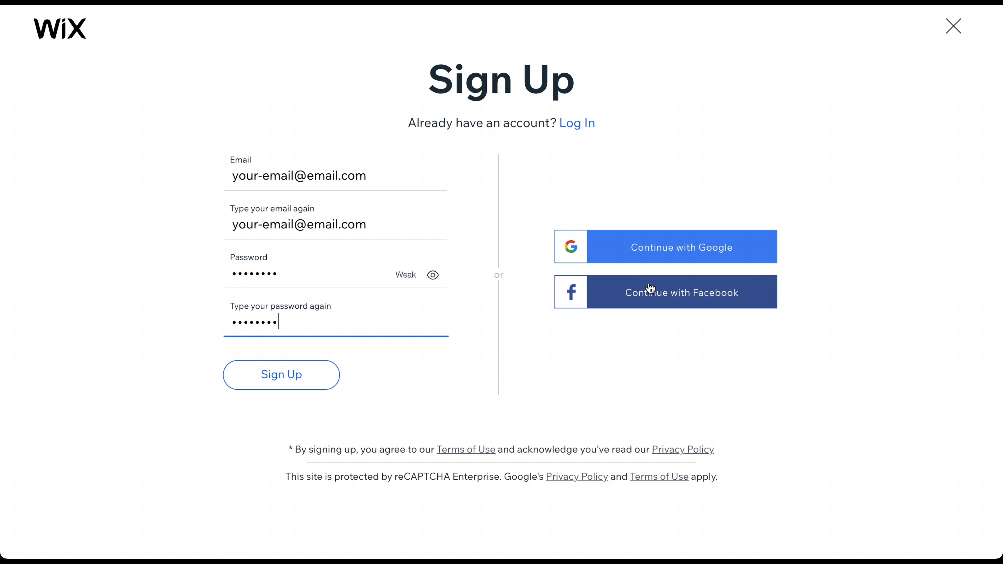
Submit the completed sign-up form and state that the website is for myself, my business or a friend.
left_click(287, 374)
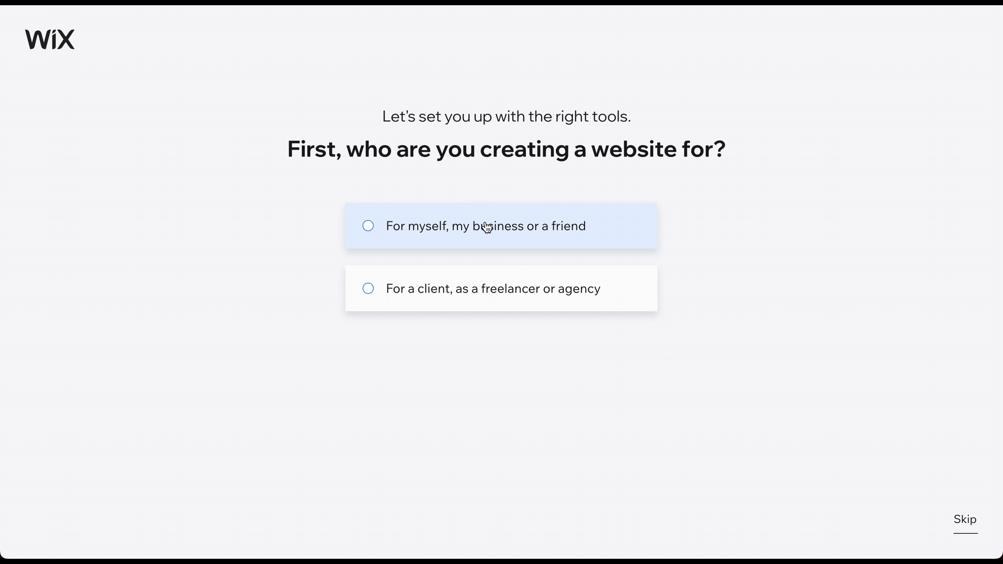
left_click(497, 227)
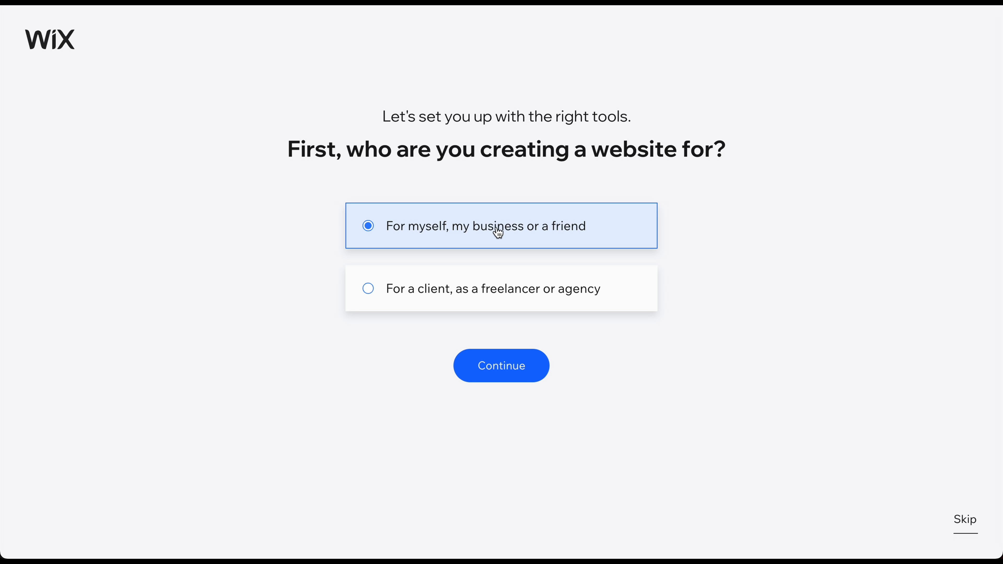
left_click(500, 374)
Set the kind of website to Business Coach and continue the setup.
type("busi")
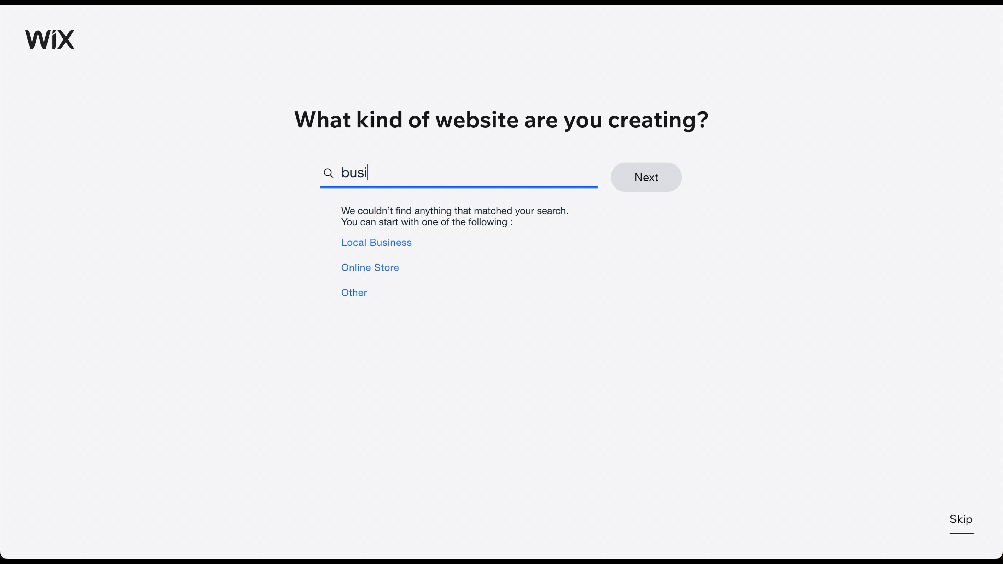
type("ness coach")
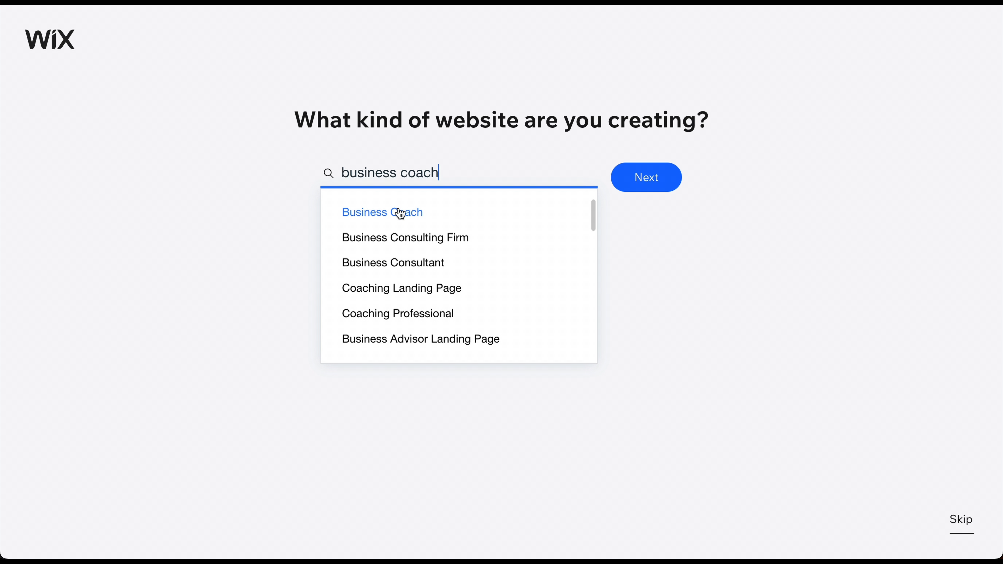
left_click(400, 213)
left_click(656, 177)
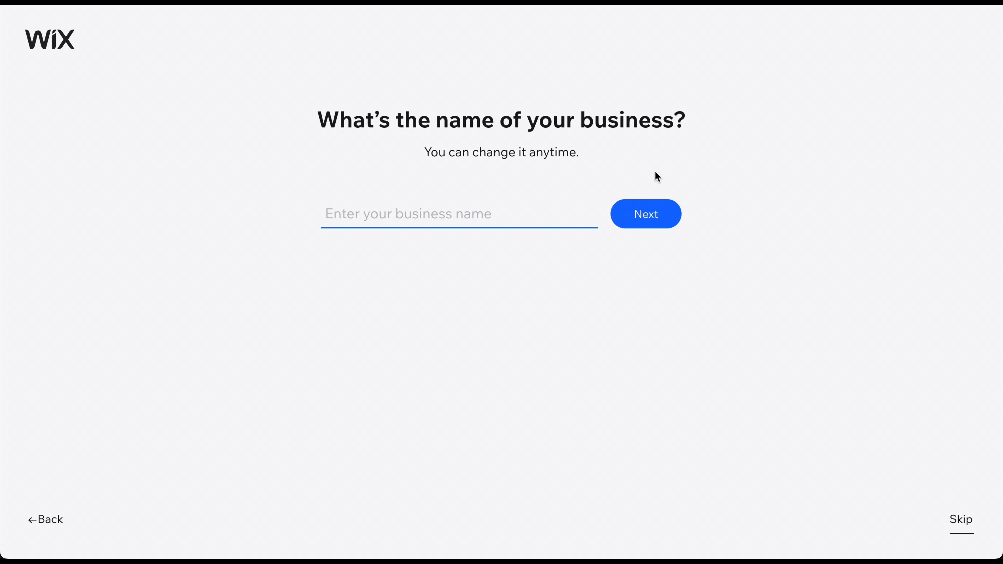
Enter the business name and skip the choice of features to add to the website.
type("Alex Smith")
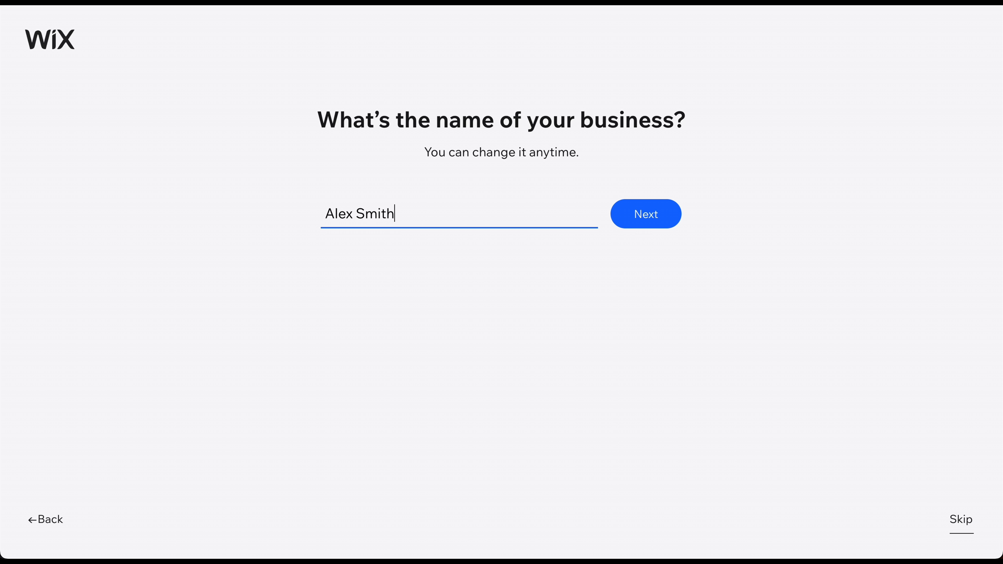
left_click(656, 224)
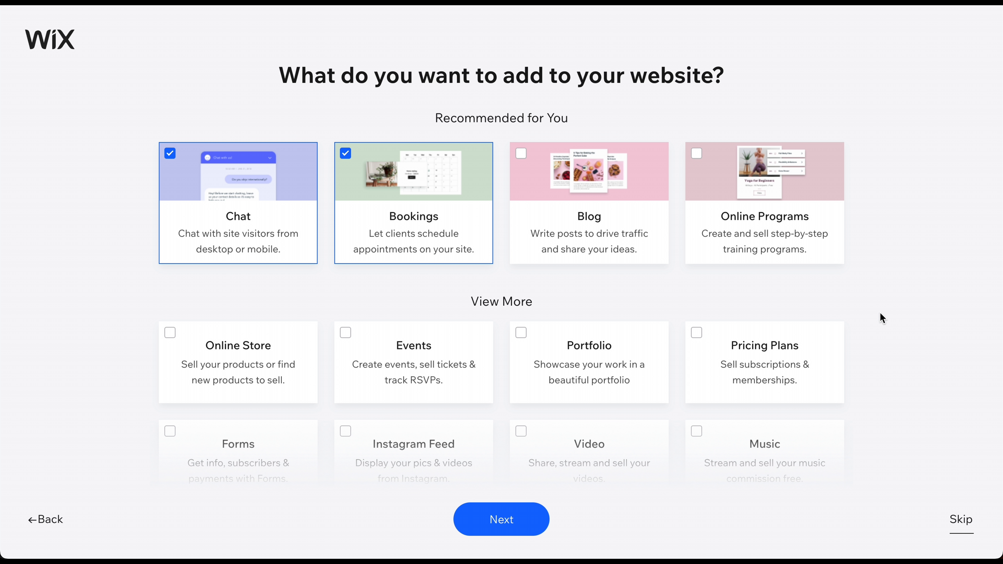
left_click(951, 522)
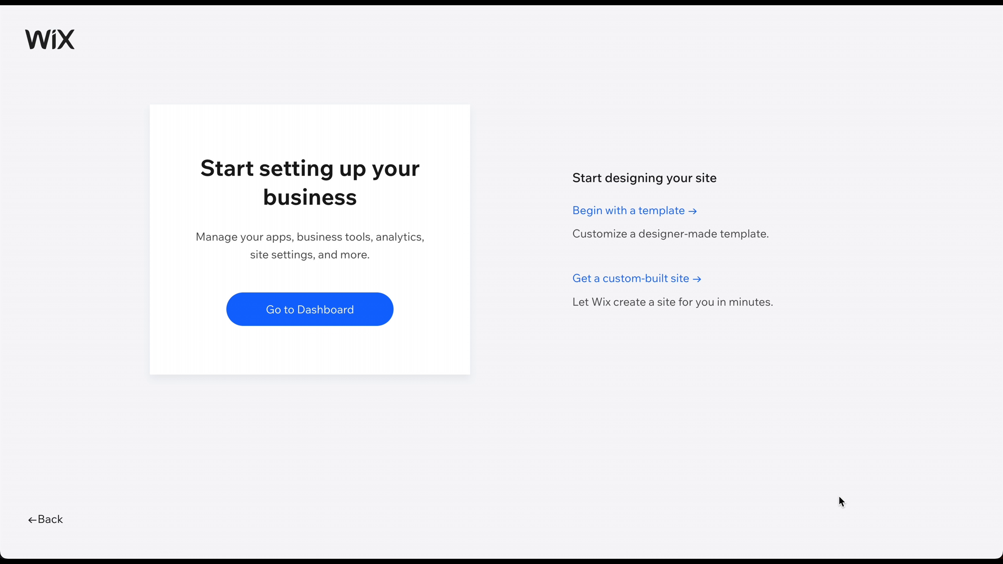
Go to the dashboard and start designing the site by picking a designed template.
left_click(294, 313)
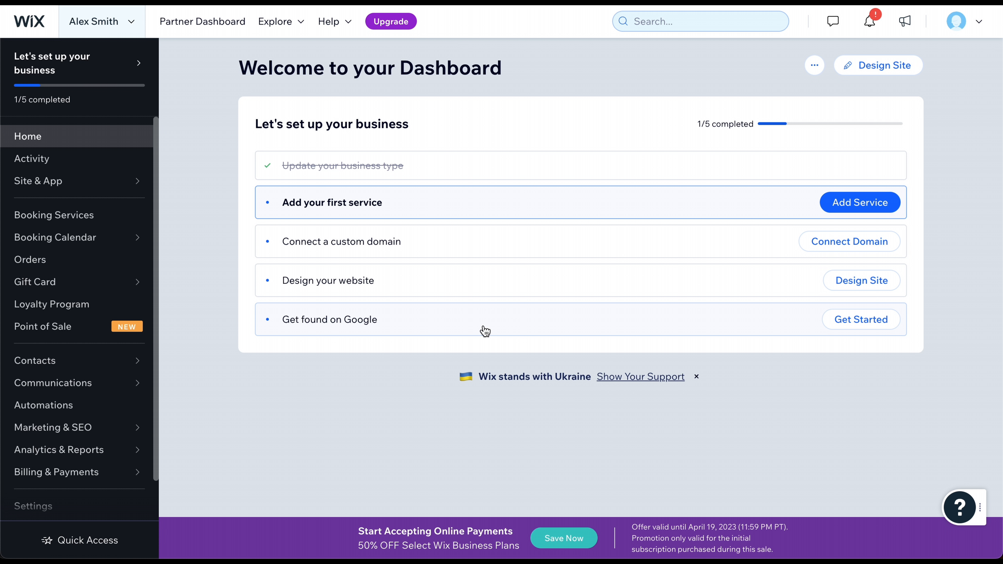
left_click(877, 78)
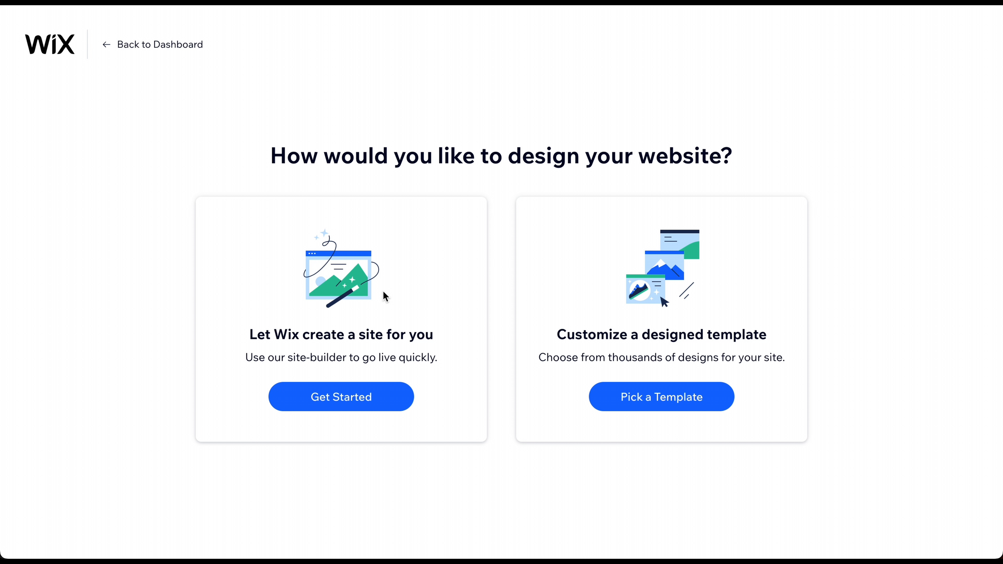
left_click(665, 400)
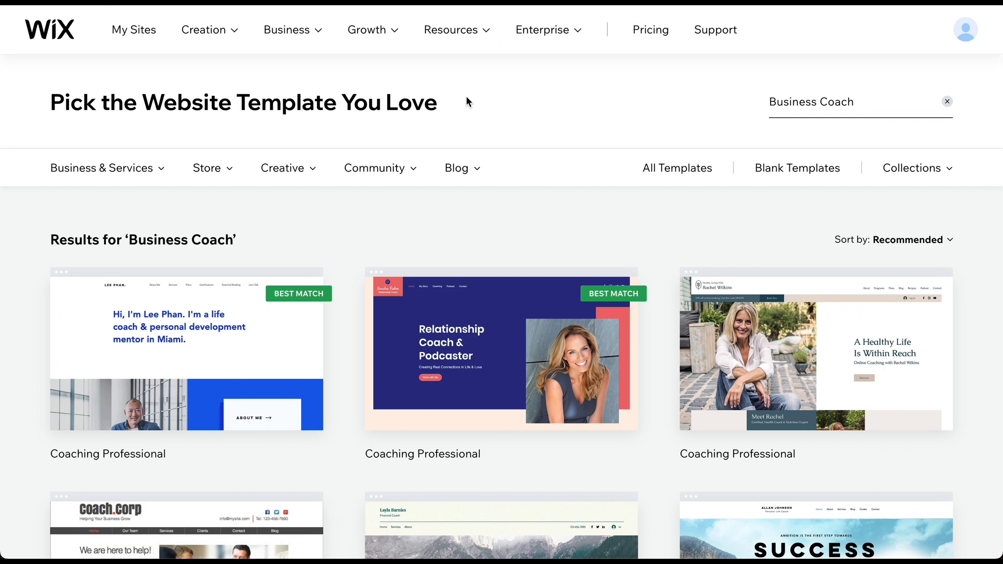
Preview the Relationship Coach & Podcaster template's home page down to Work with Me, and return to the template results.
mouse_move(481, 337)
left_click(496, 373)
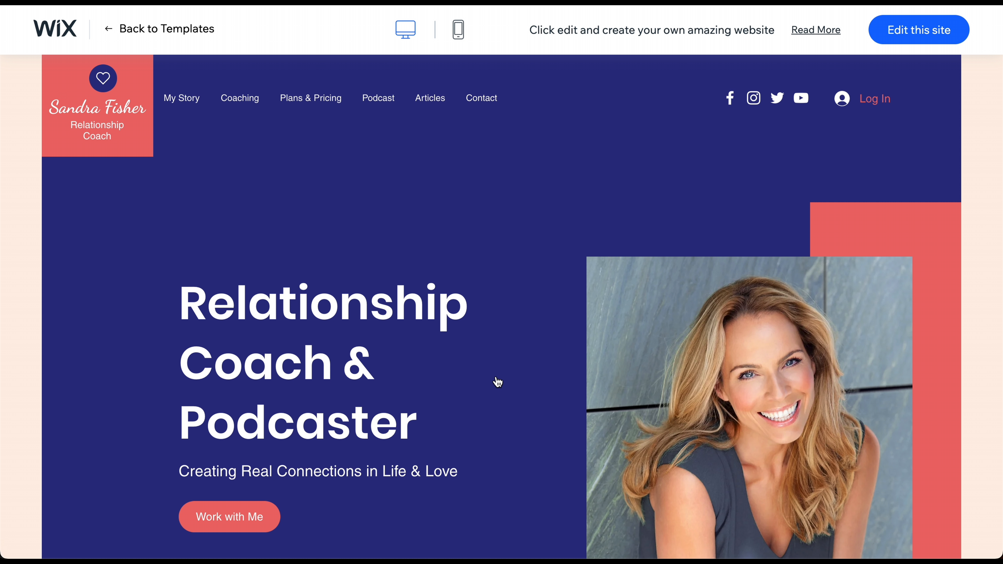
scroll(497, 382, "down", 3)
scroll(498, 383, "down", 5)
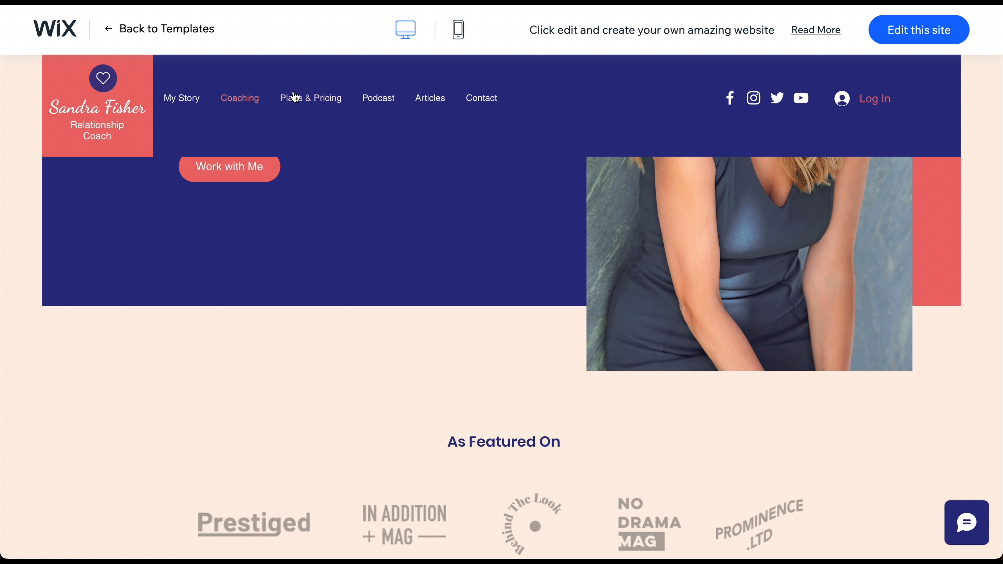
scroll(439, 232, "down", 10)
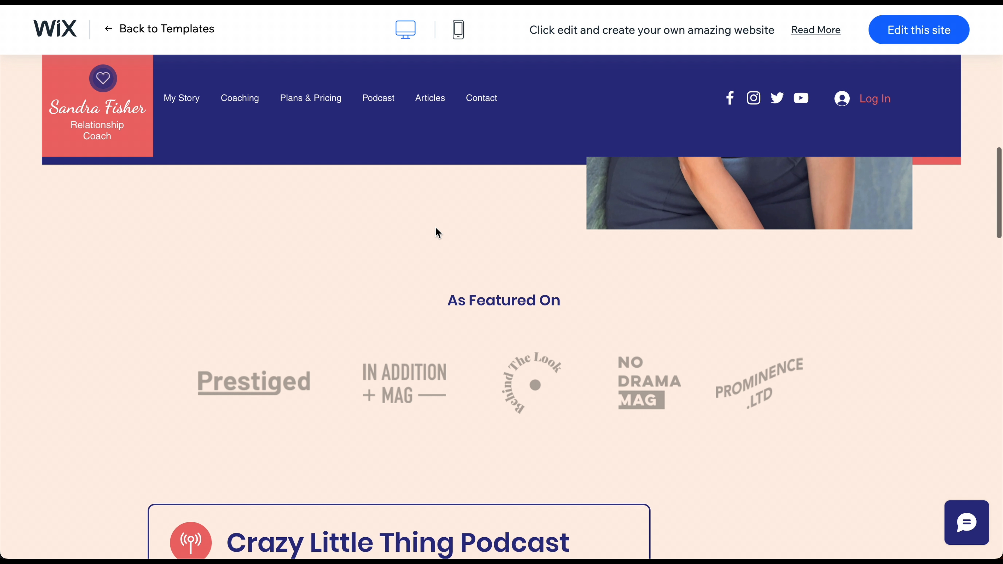
scroll(437, 229, "down", 5)
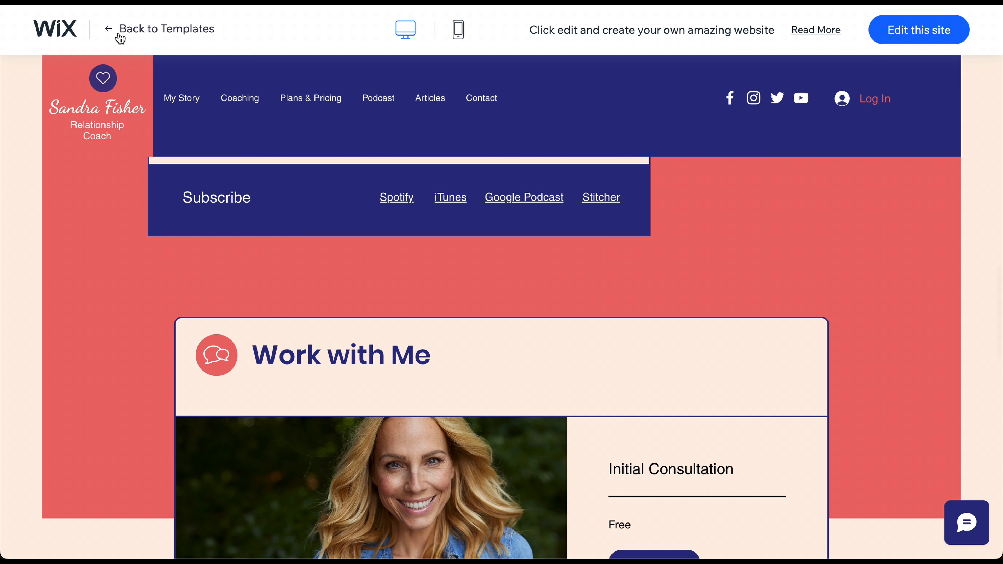
left_click(107, 34)
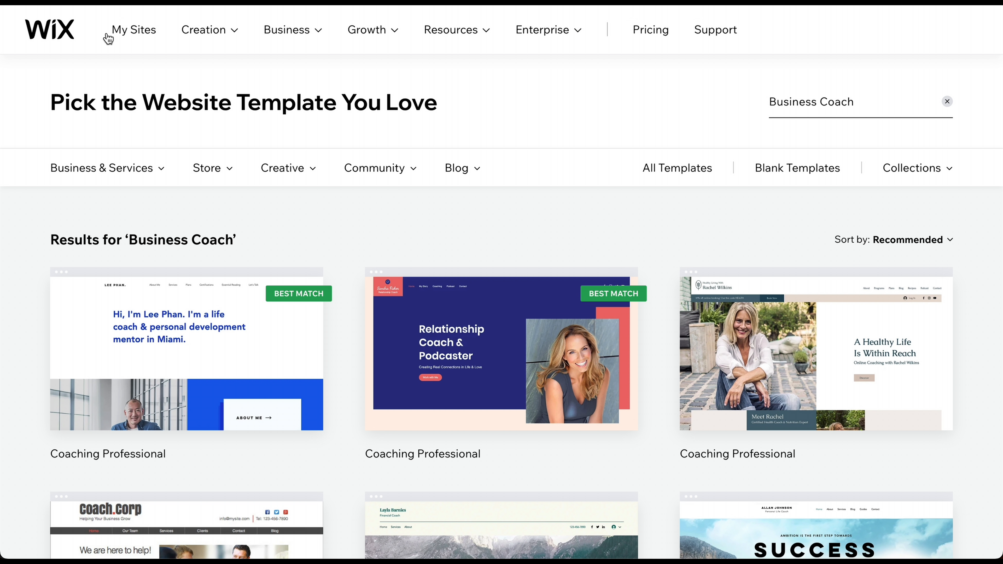
Browse the Business Coach template results and preview the Motivational Speaker template's desktop version through its about section.
scroll(346, 259, "down", 4)
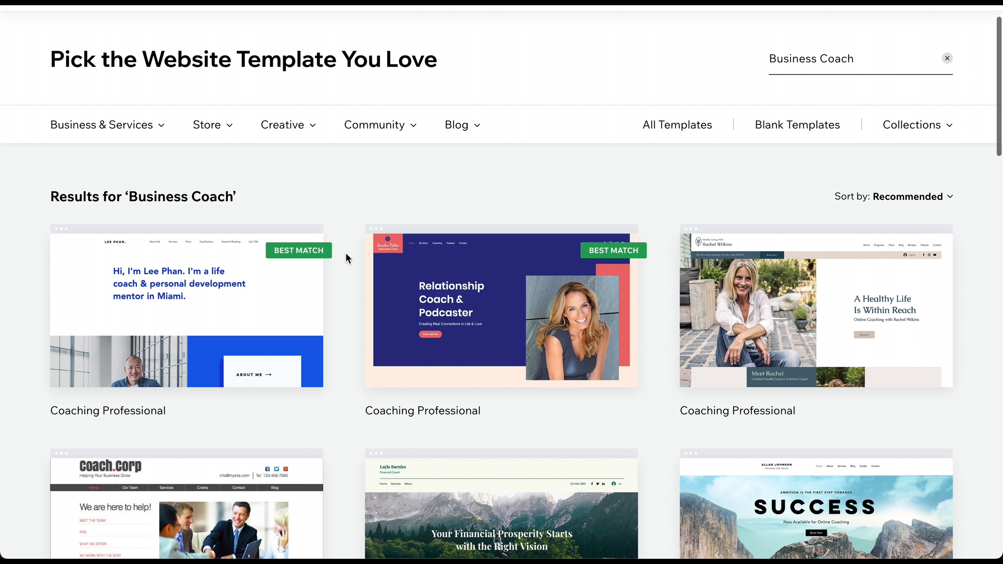
scroll(347, 259, "down", 6)
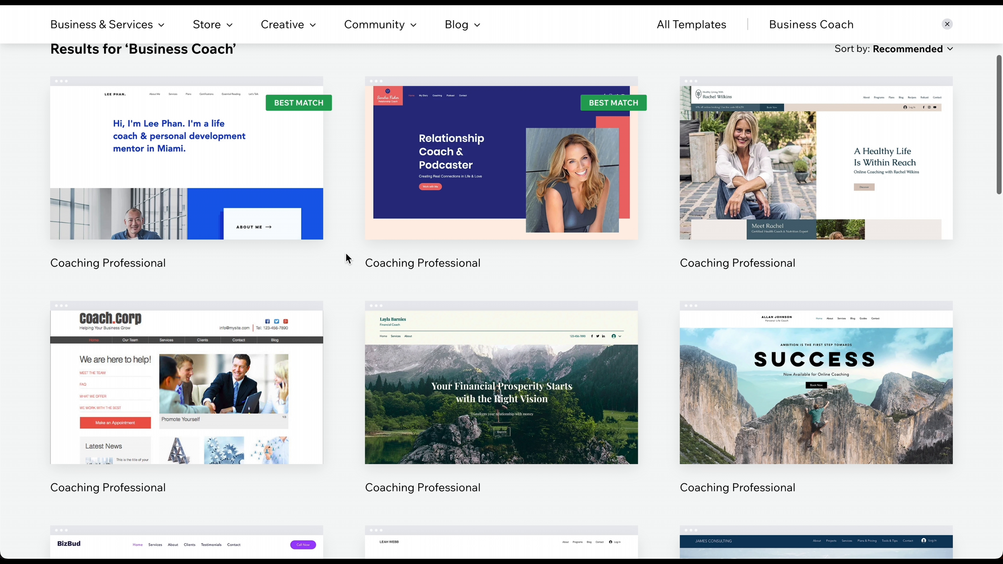
scroll(347, 259, "down", 5)
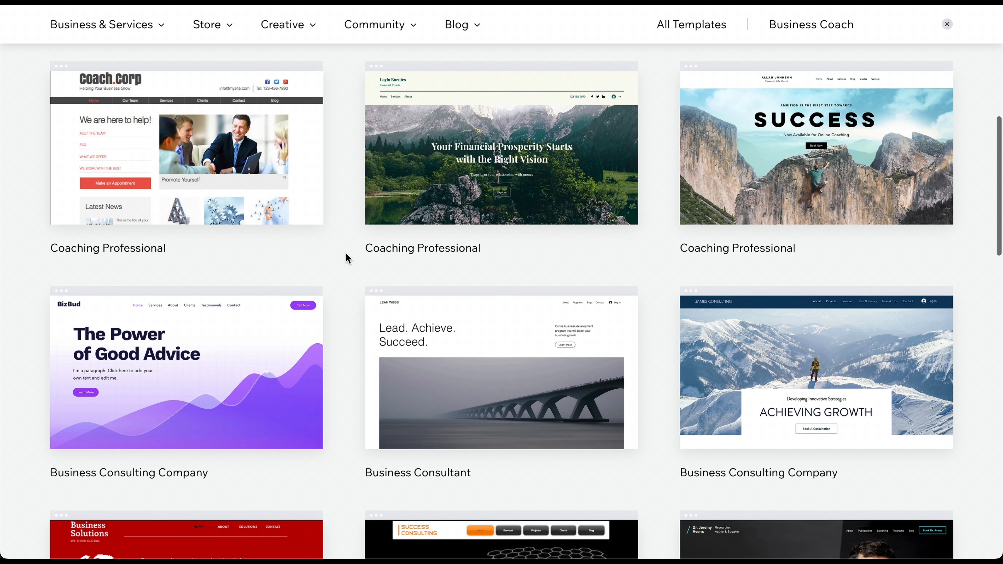
scroll(662, 230, "down", 5)
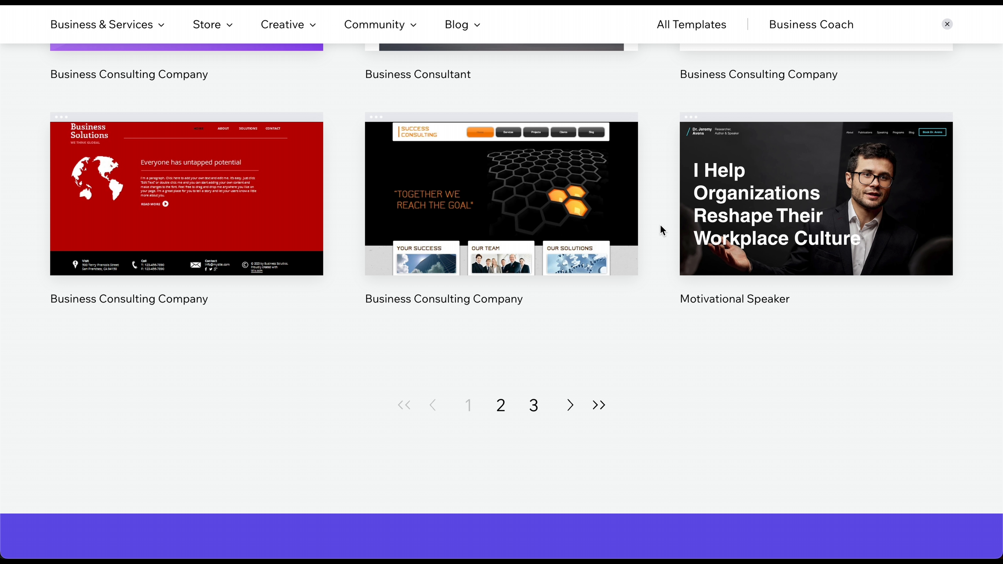
mouse_move(739, 211)
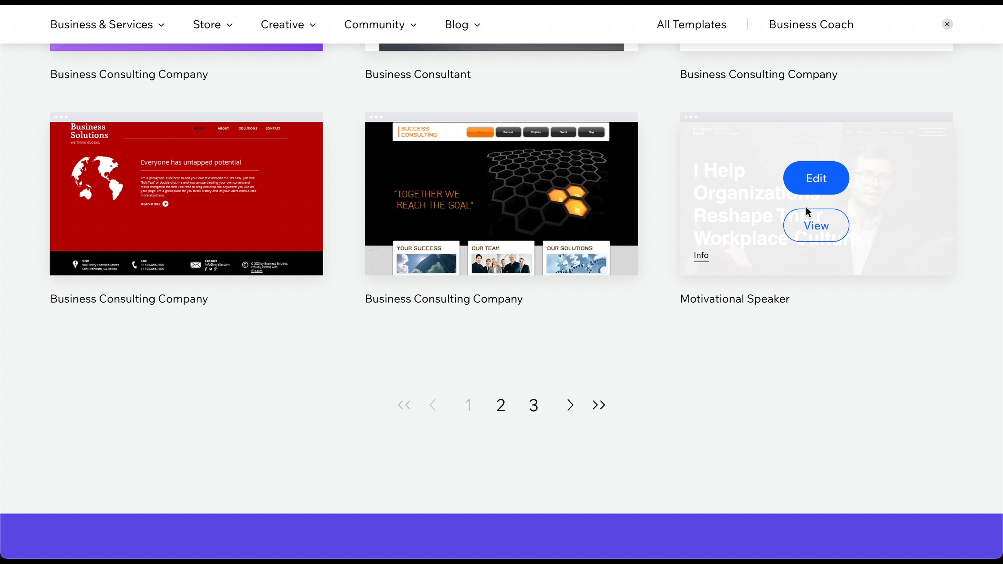
left_click(816, 225)
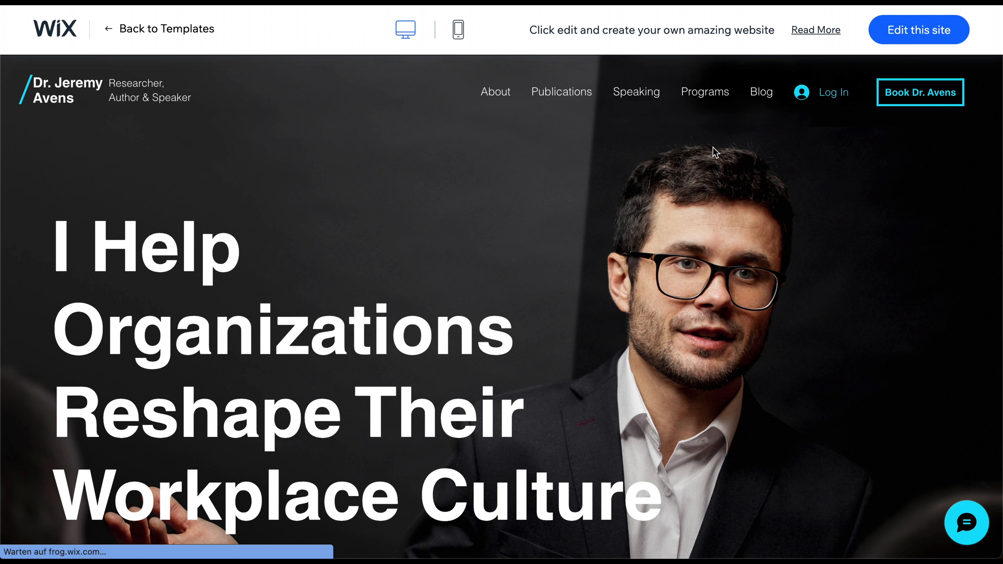
scroll(715, 152, "down", 5)
scroll(714, 151, "down", 10)
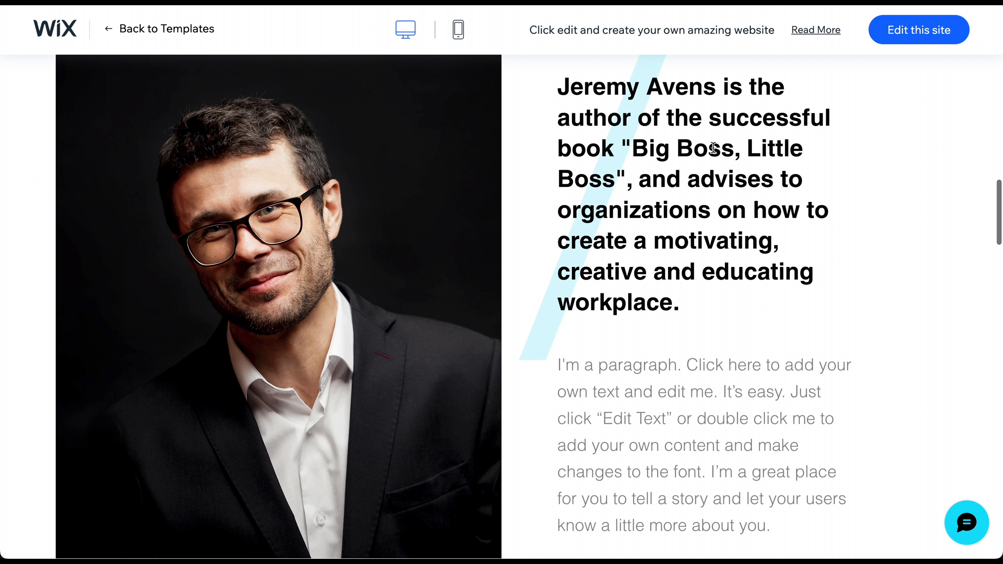
Examine the mobile version of the Motivational Speaker template and return to its entry in the template results.
left_click(458, 30)
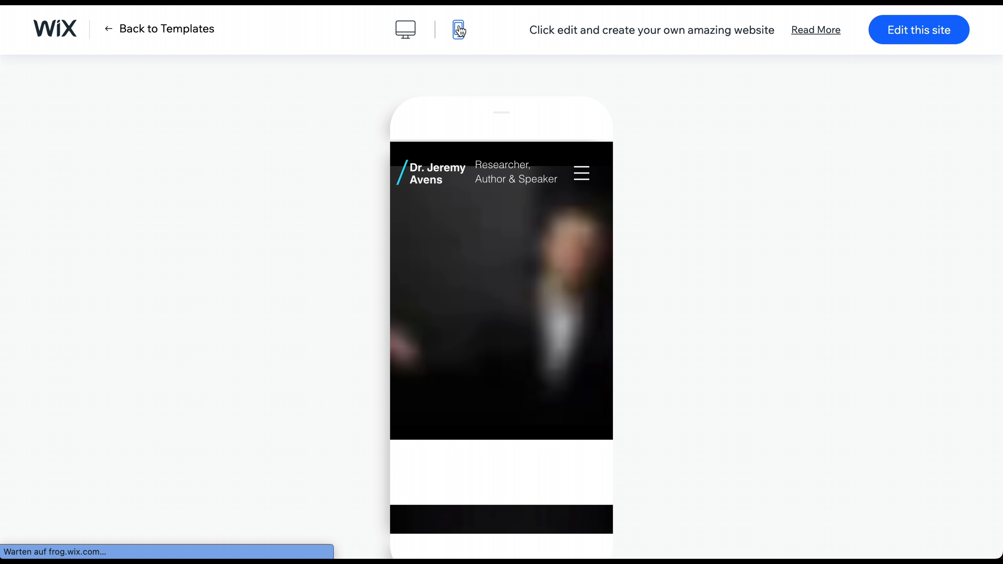
scroll(536, 295, "down", 10)
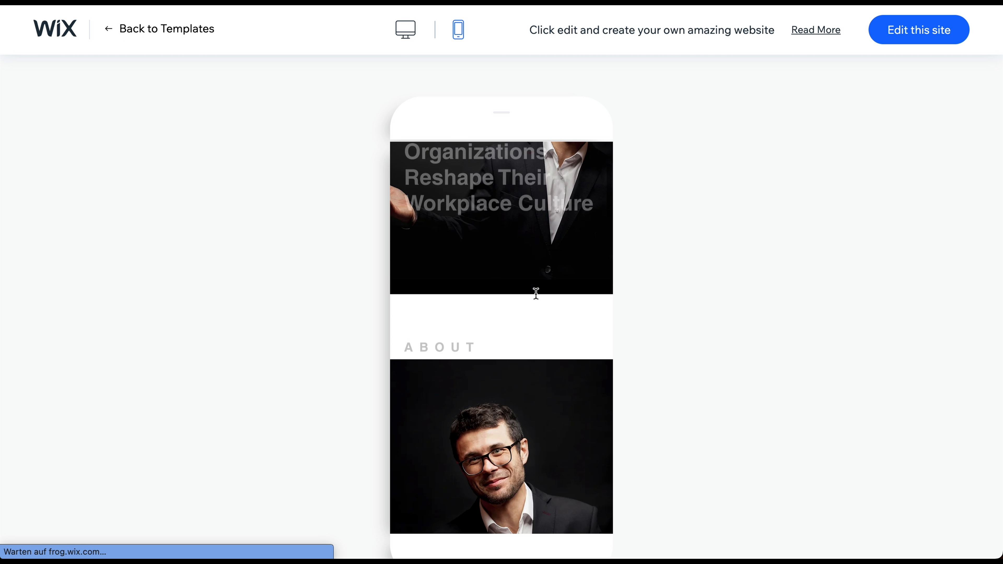
scroll(538, 299, "down", 10)
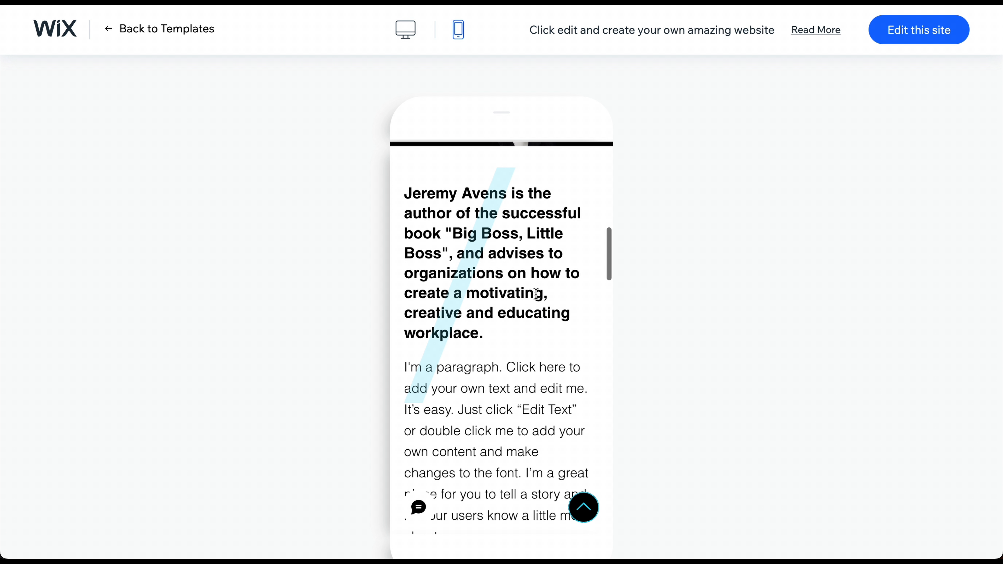
scroll(536, 295, "down", 5)
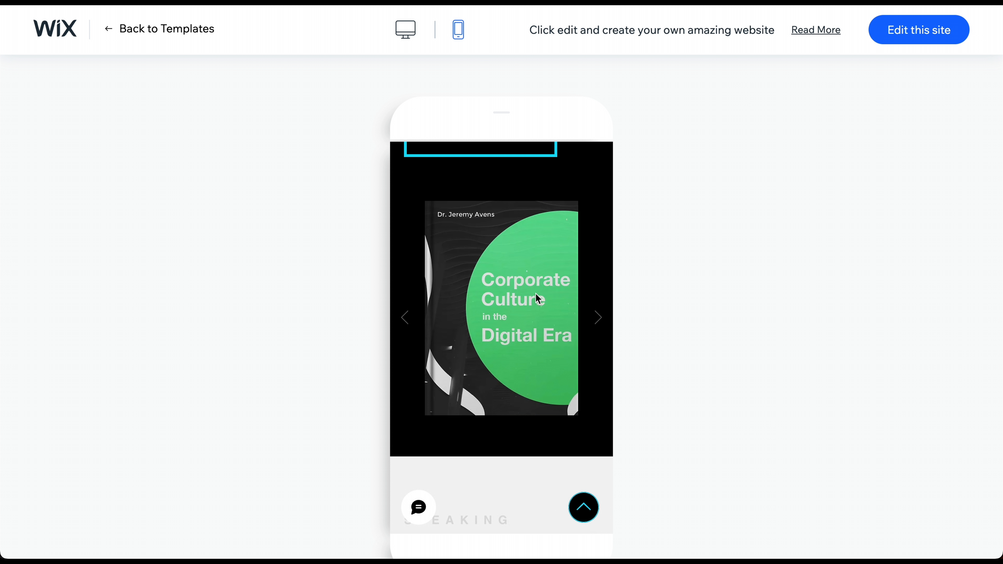
scroll(536, 295, "up", 10)
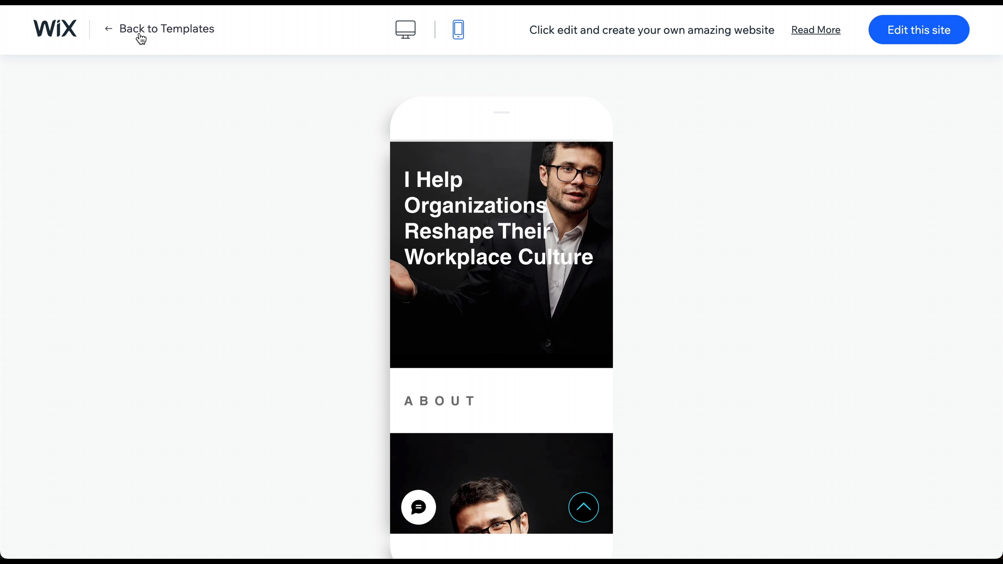
left_click(136, 33)
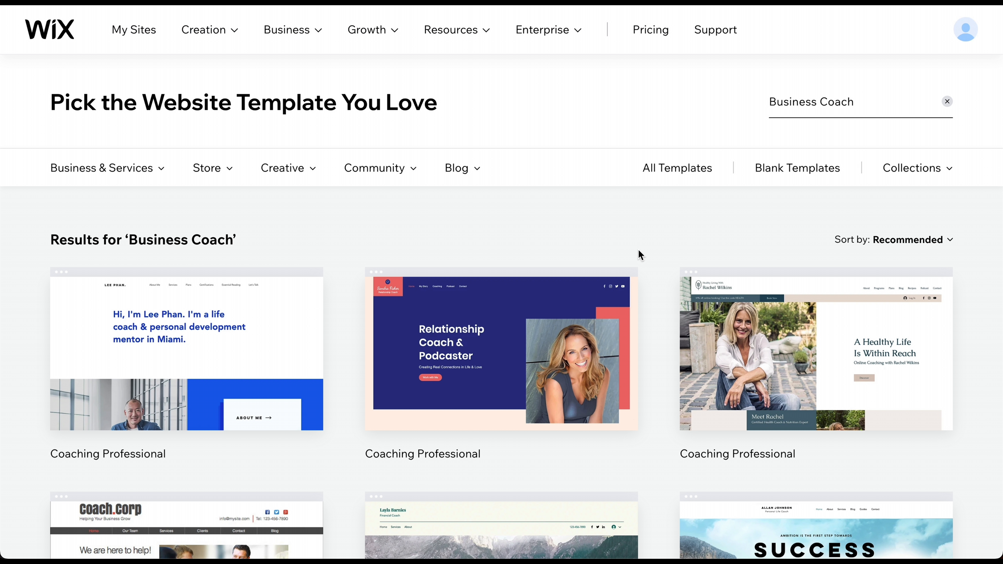
scroll(645, 257, "down", 10)
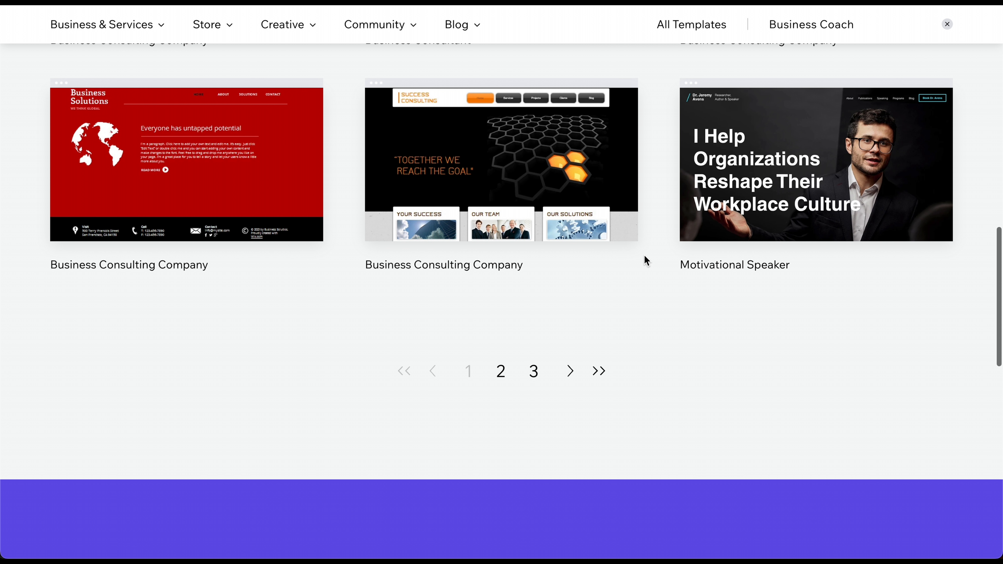
Open the Motivational Speaker template for editing.
left_click(814, 145)
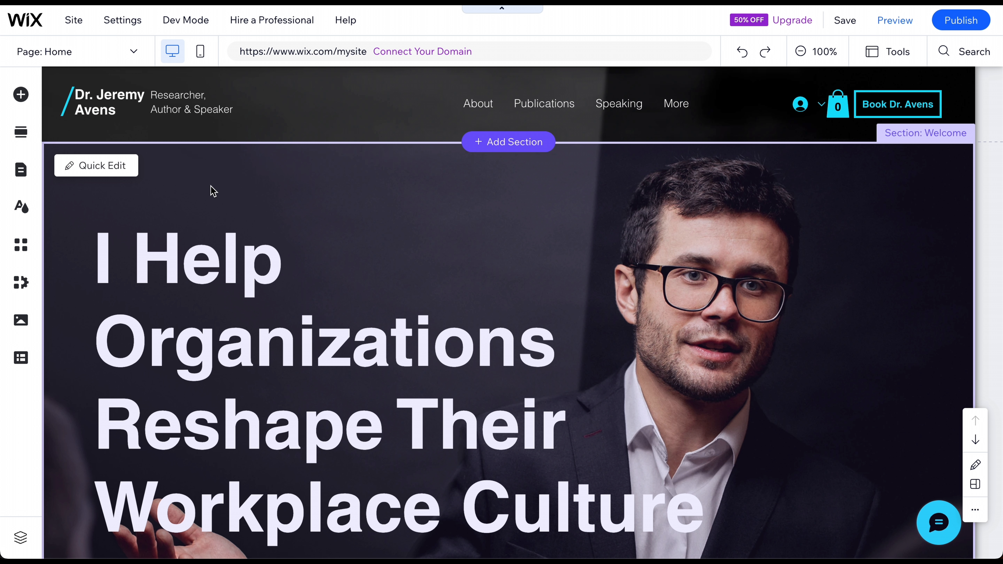
mouse_move(32, 24)
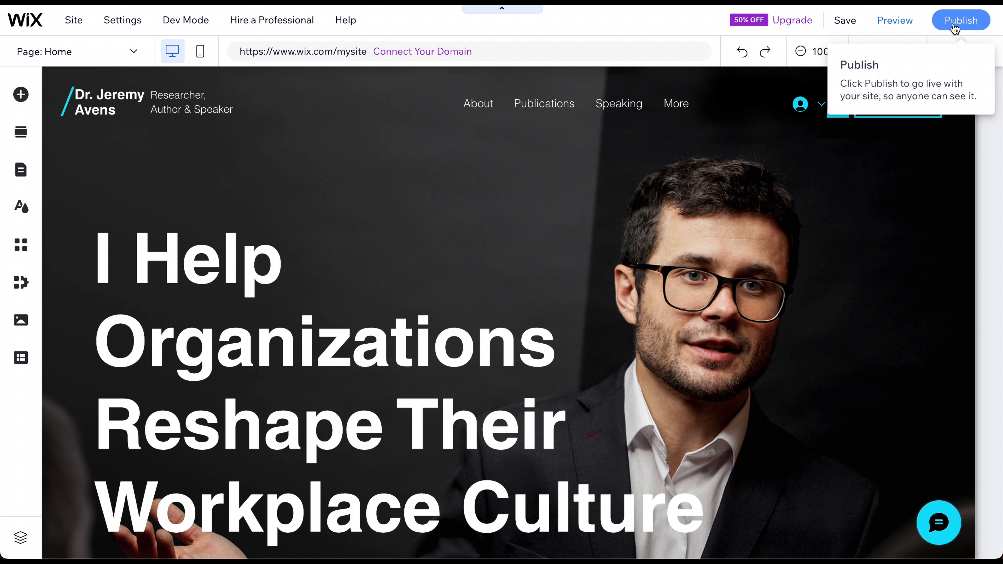
Search the editor for "how to" and clear the search term.
left_click(957, 56)
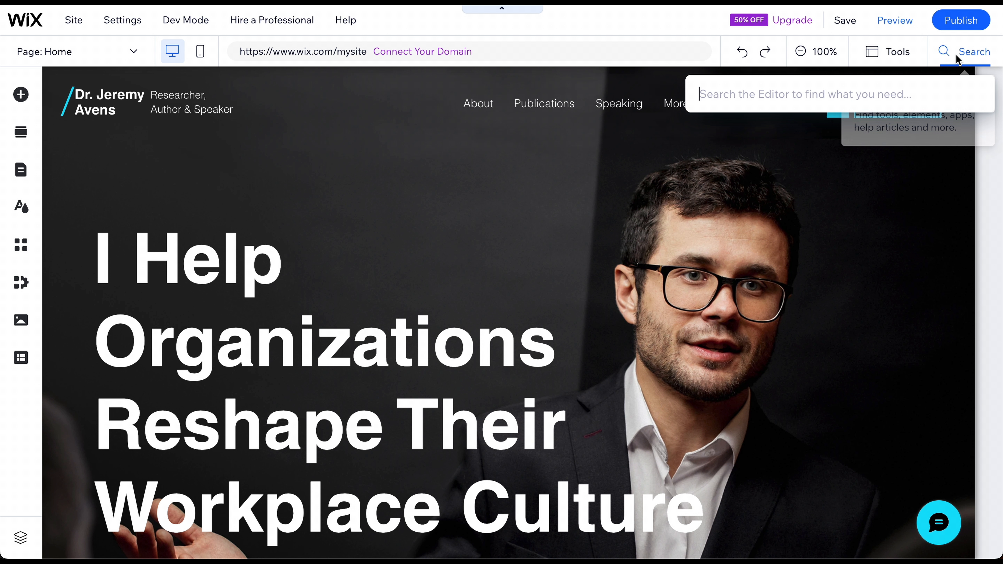
type("how to")
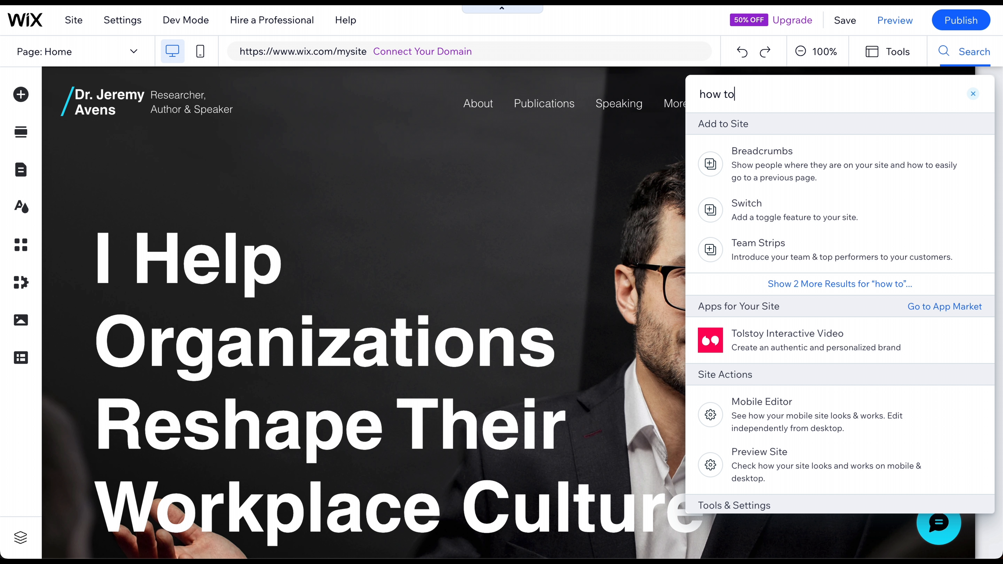
left_click(973, 94)
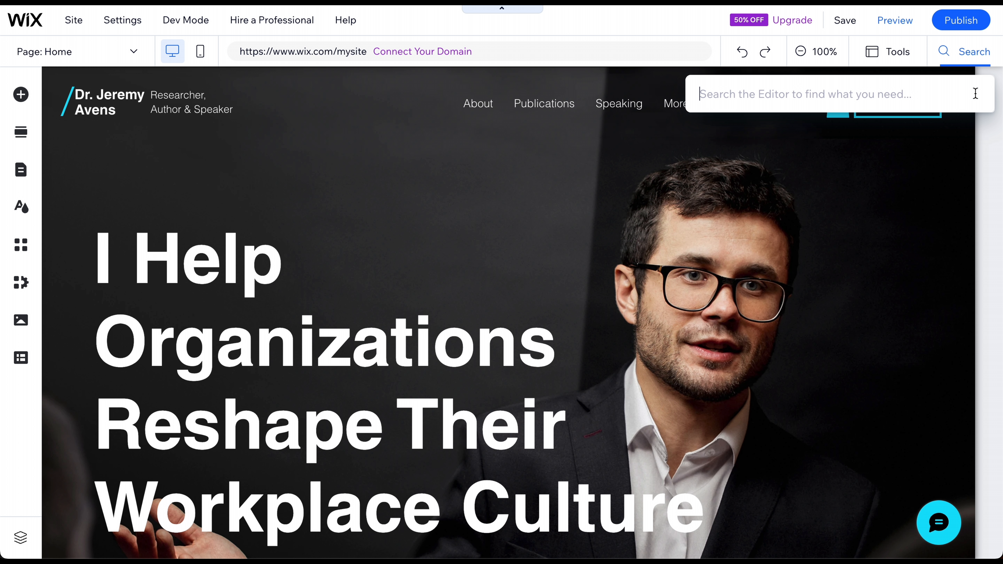
View the home page at 50% zoom and return to 100%.
left_click(829, 53)
left_click(825, 52)
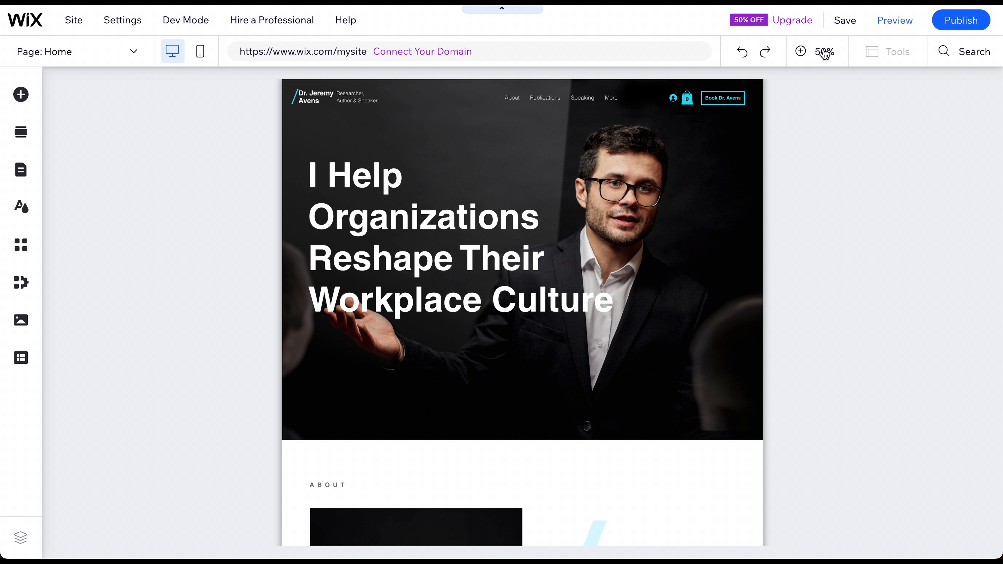
left_click(825, 53)
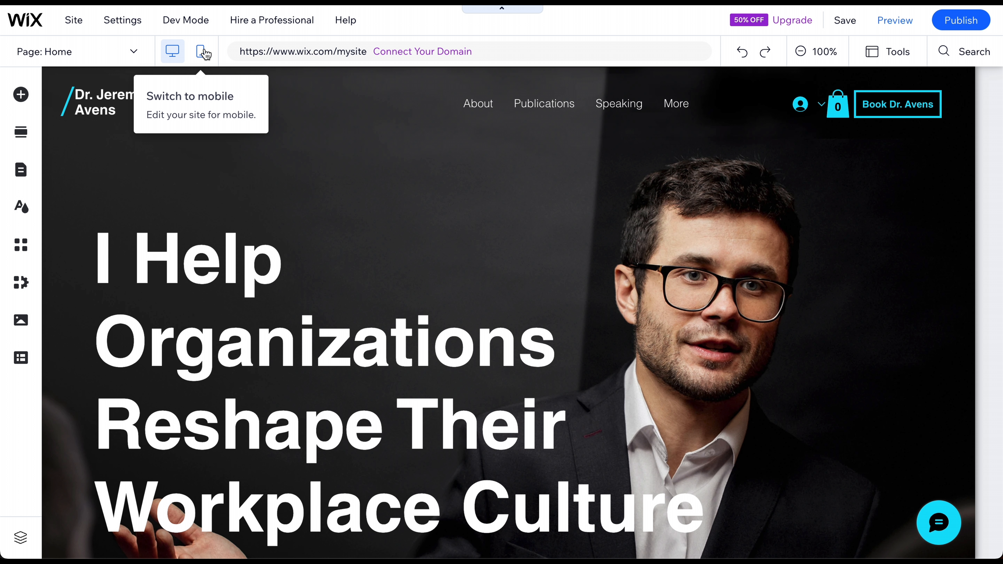
Check the site's mobile version, return to the desktop version and look through the list of site pages.
left_click(202, 51)
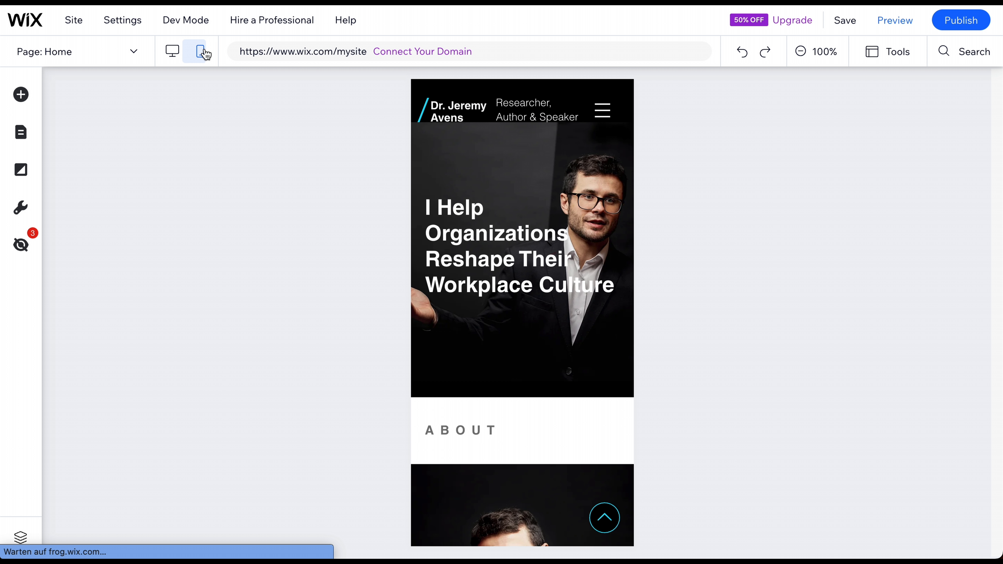
left_click(172, 51)
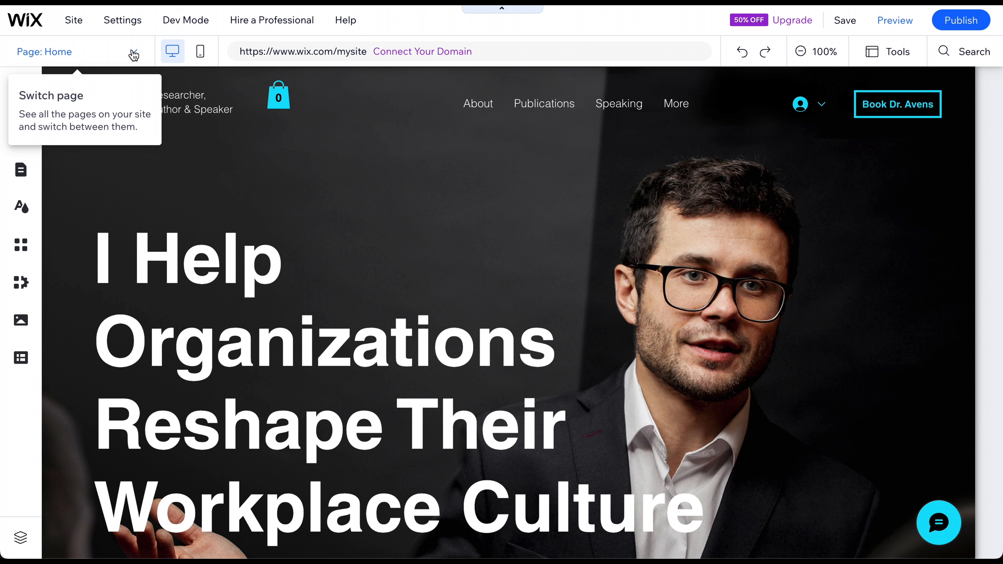
left_click(134, 51)
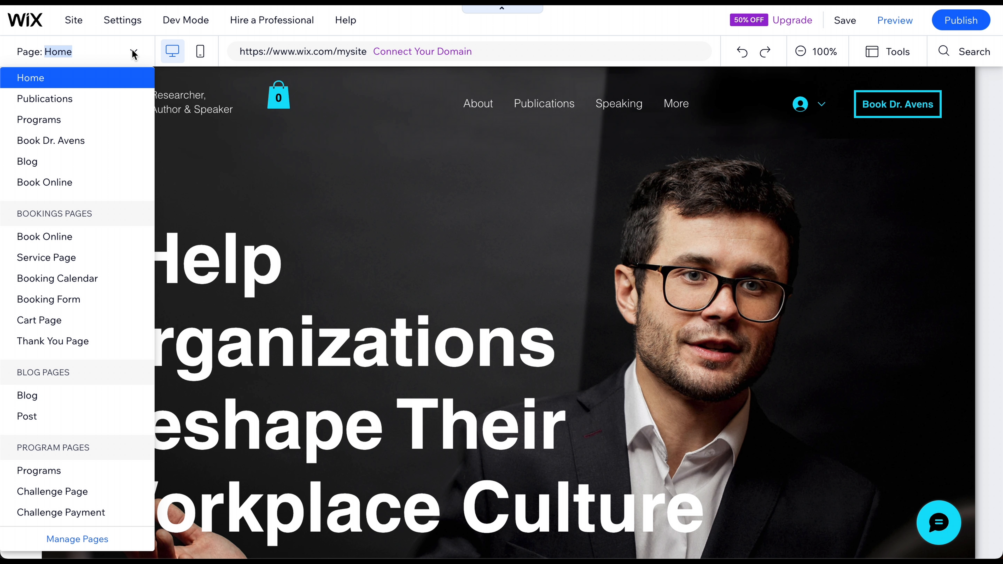
left_click(133, 52)
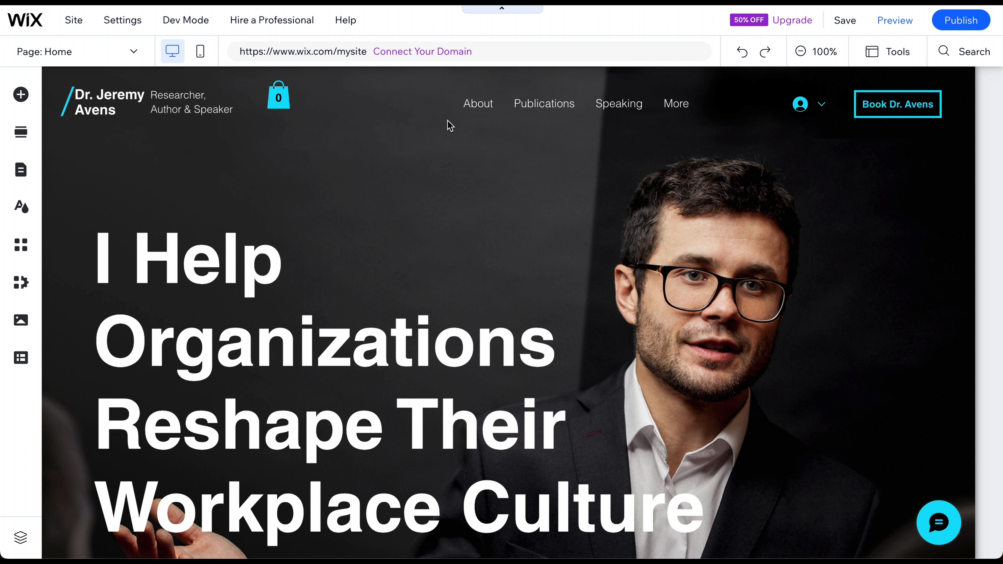
Examine the home page from the welcome section down to the About section and back up.
scroll(450, 126, "down", 6)
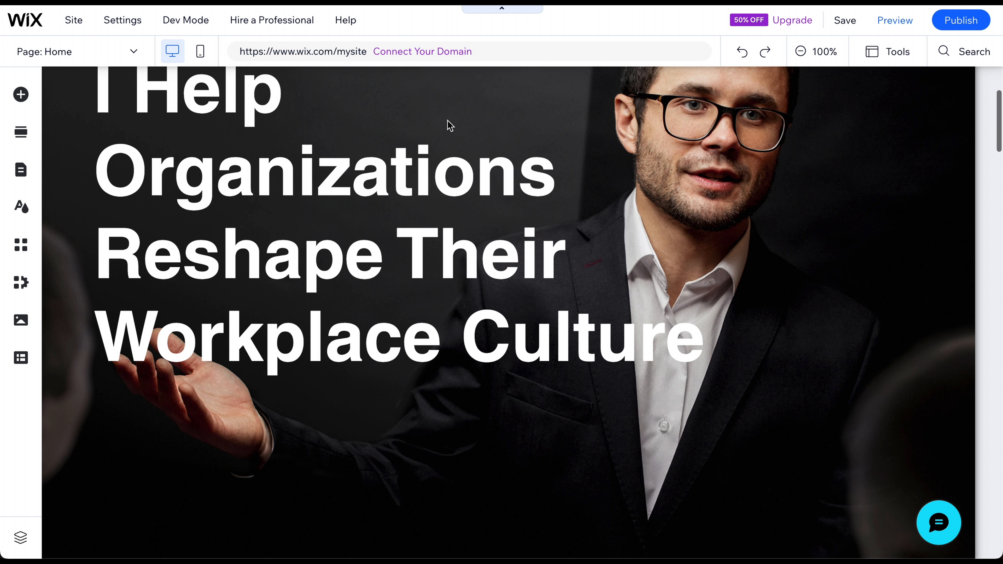
scroll(450, 126, "down", 2)
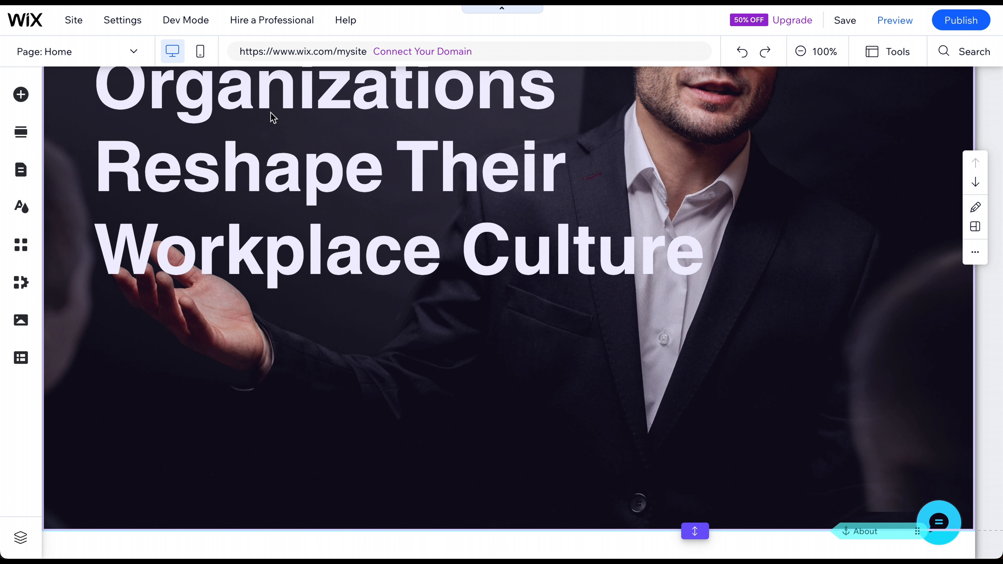
scroll(271, 117, "down", 1)
scroll(271, 117, "down", 4)
scroll(271, 117, "down", 4)
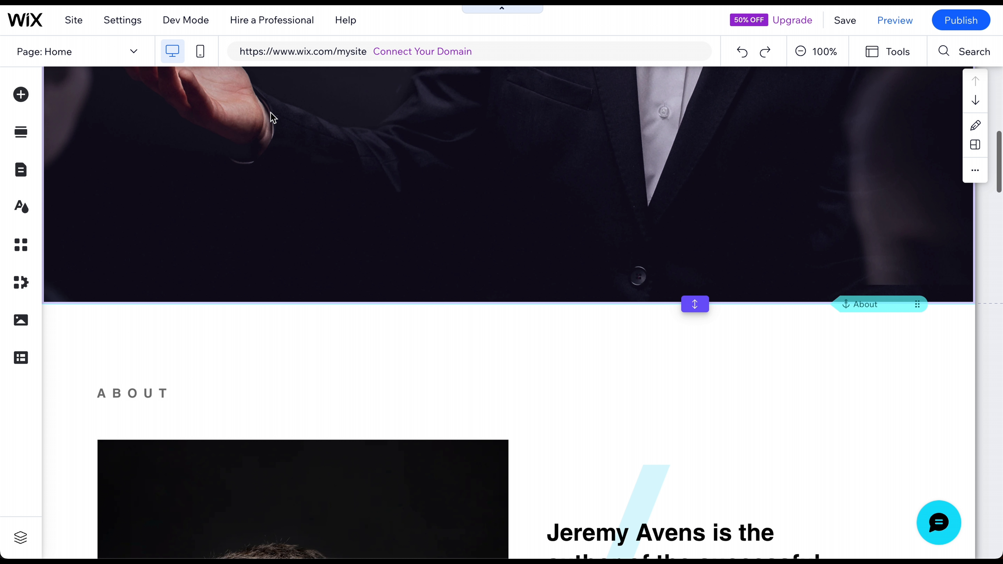
scroll(271, 117, "down", 4)
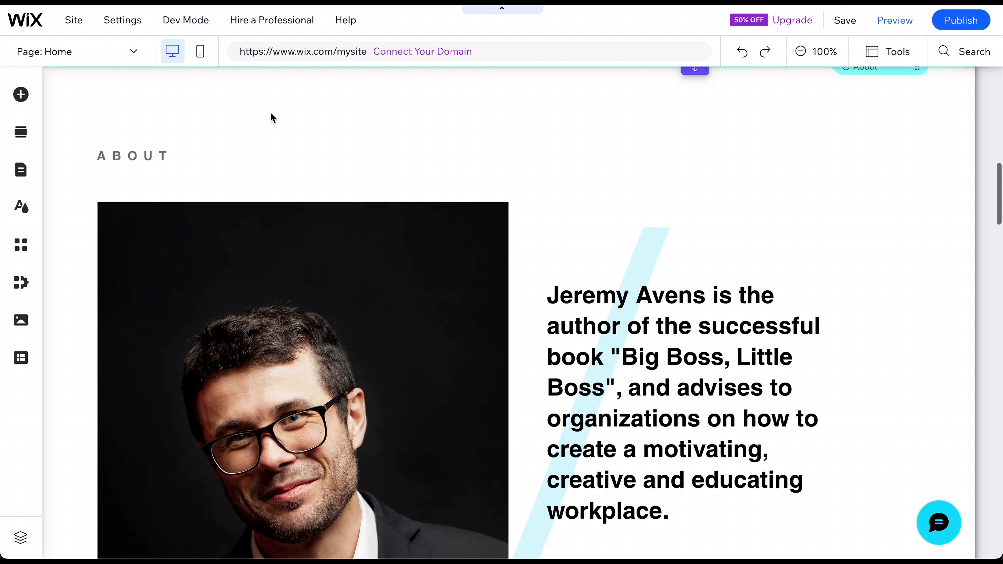
scroll(271, 114, "down", 1)
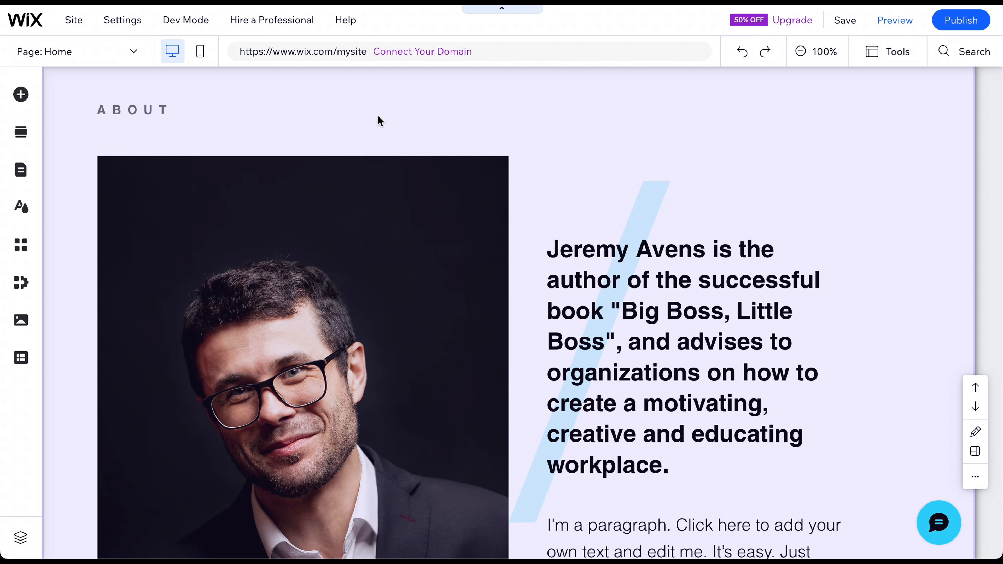
scroll(378, 119, "up", 4)
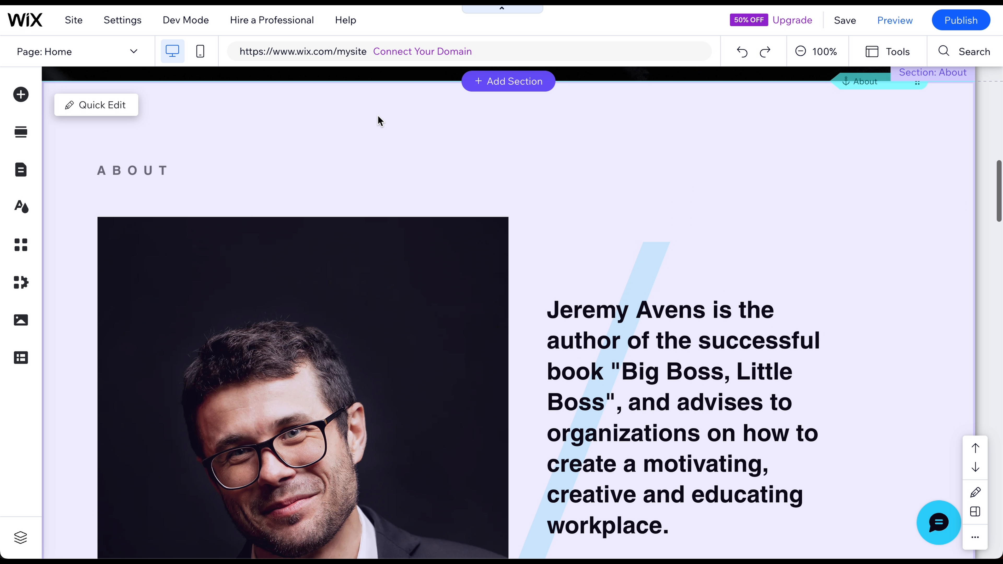
scroll(380, 120, "up", 5)
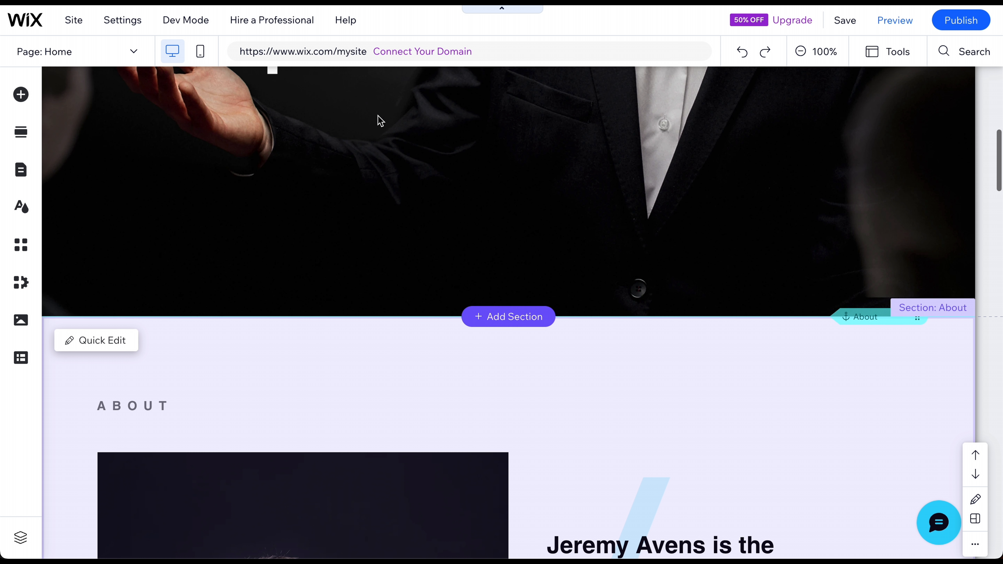
scroll(380, 127, "up", 8)
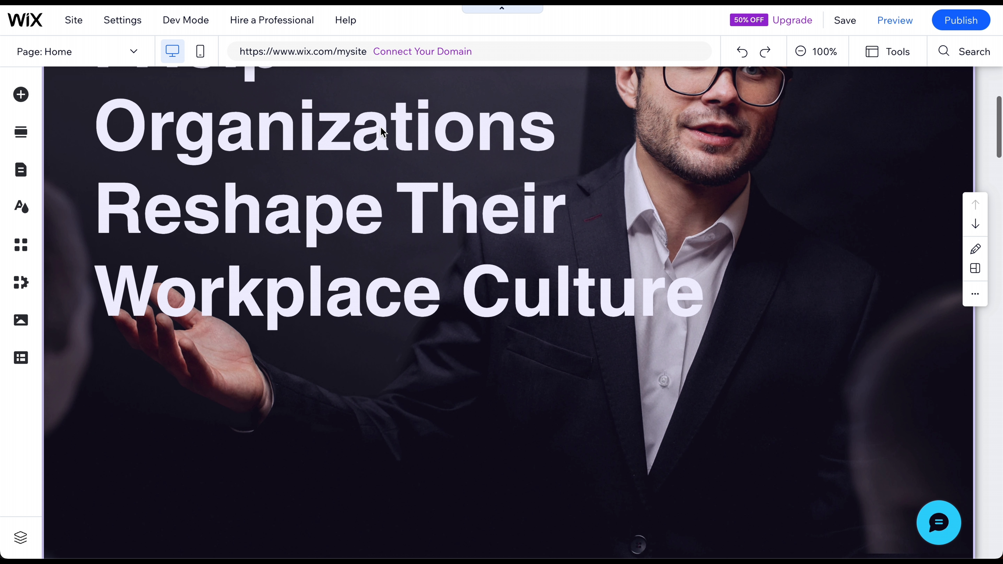
scroll(383, 132, "up", 1)
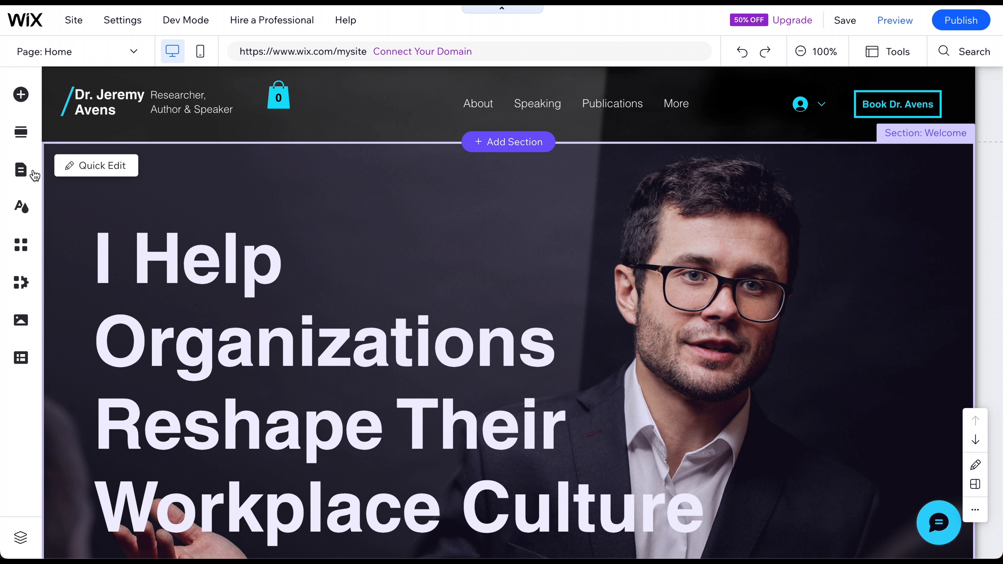
Review the site menu with the Publications page's options and the page designs available for adding a page.
left_click(22, 171)
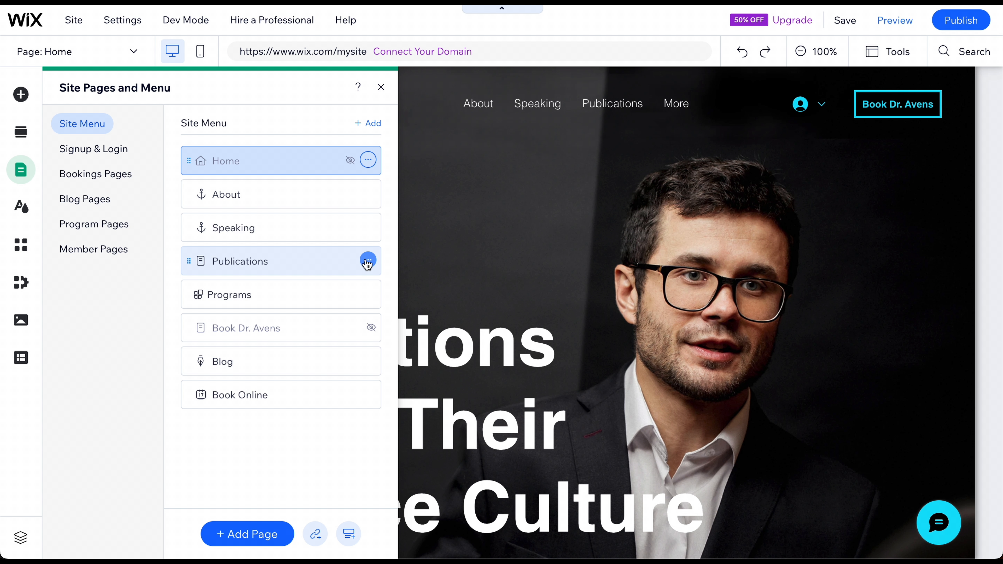
left_click(367, 261)
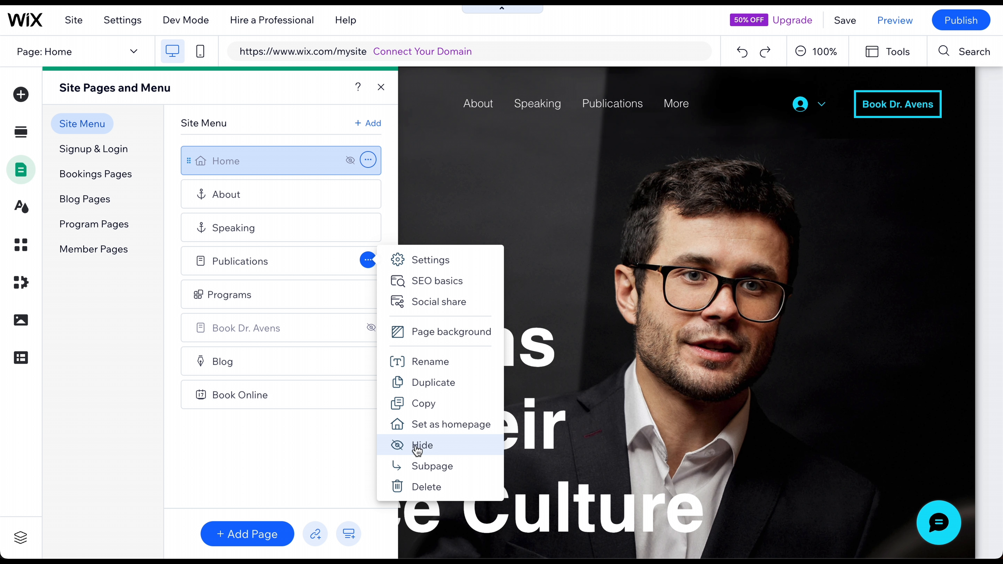
left_click(293, 447)
left_click(249, 535)
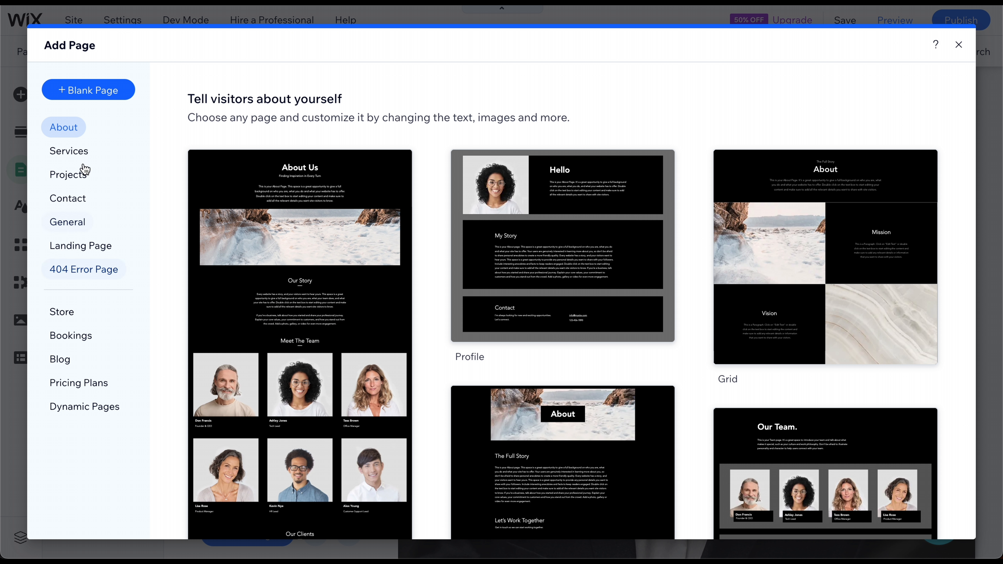
left_click(958, 45)
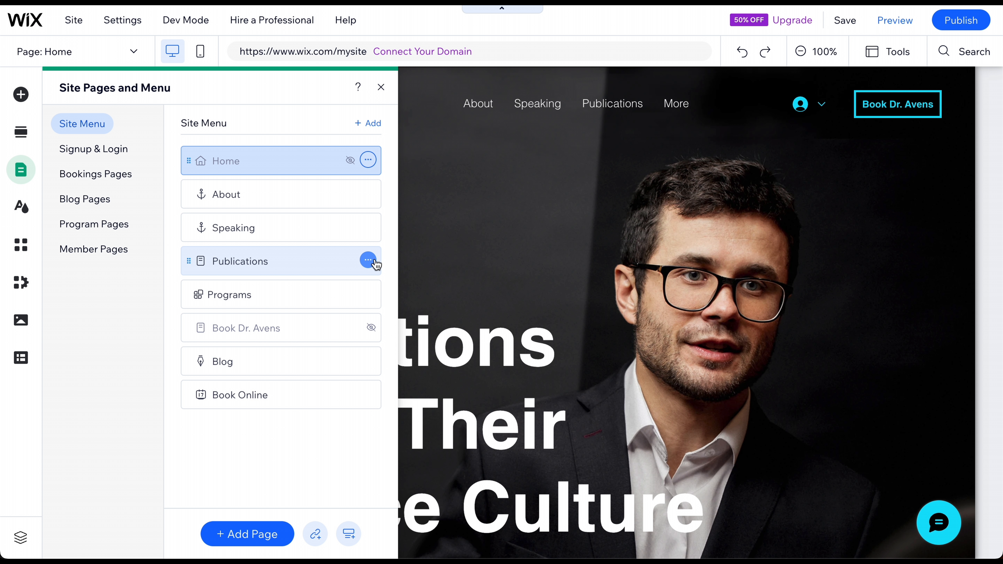
Move the Publications page below Programs in the site menu.
left_click(368, 260)
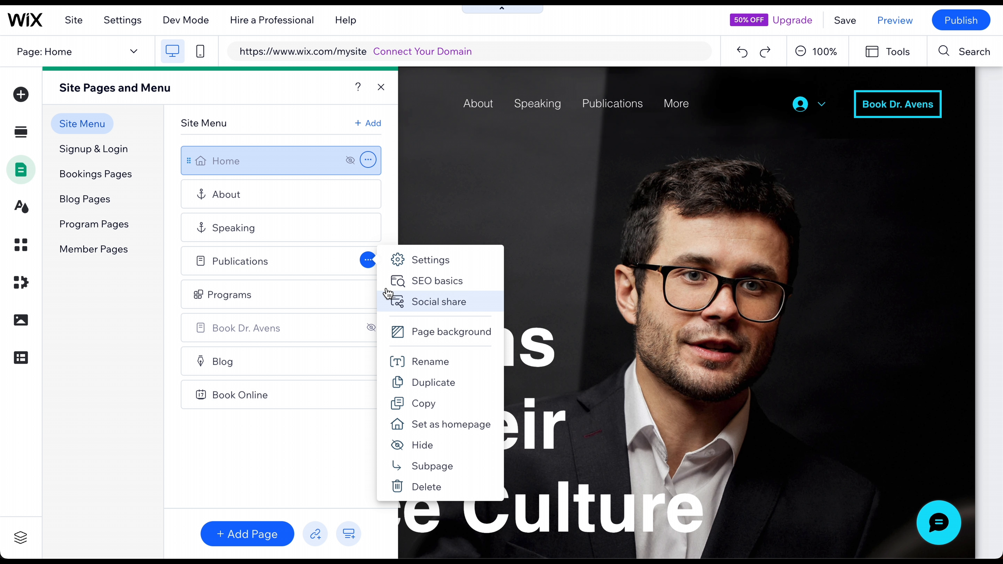
left_click(188, 263)
left_click_drag(189, 262, 193, 292)
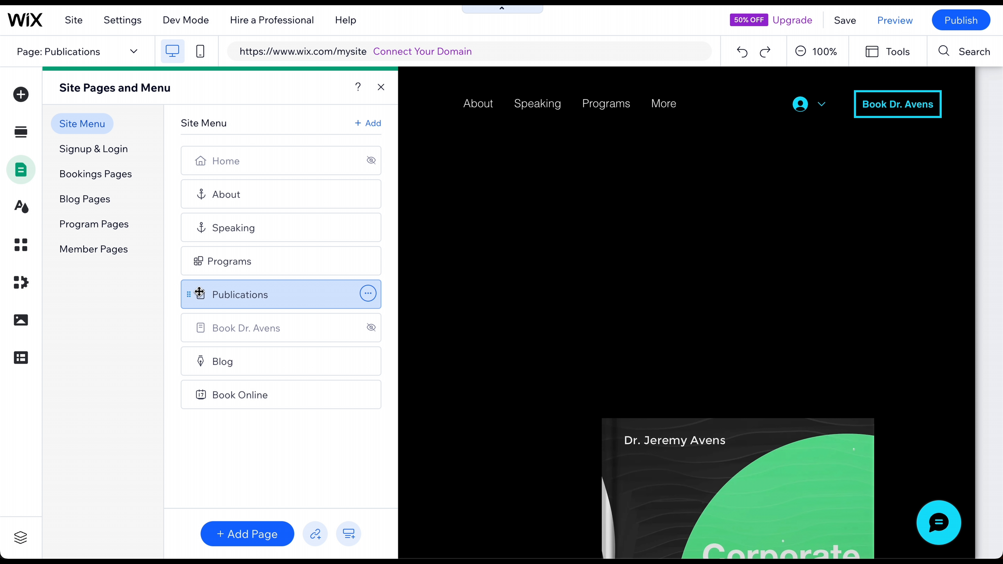
Rename the Publications page as "New Name".
left_click(366, 294)
left_click(433, 395)
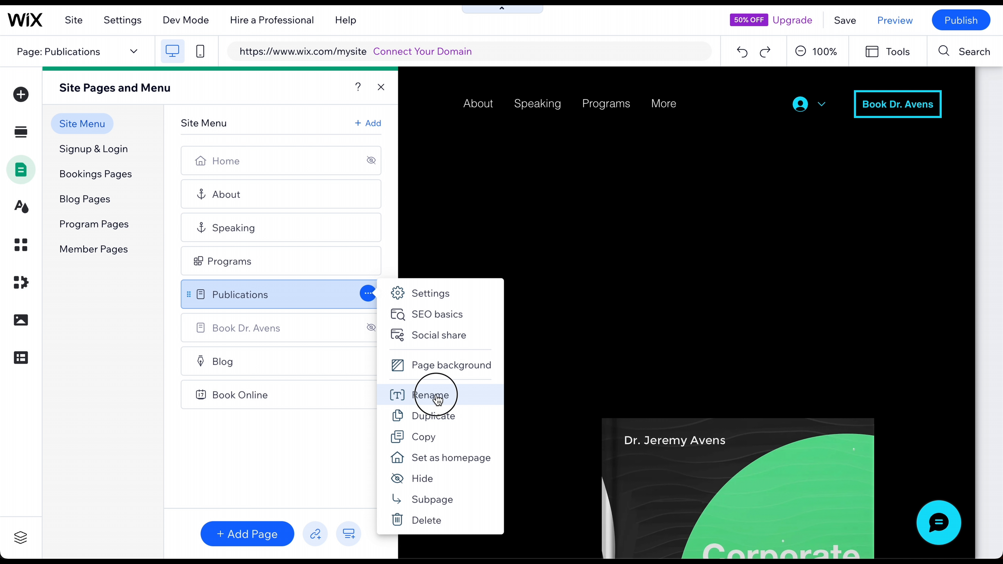
type("New Name")
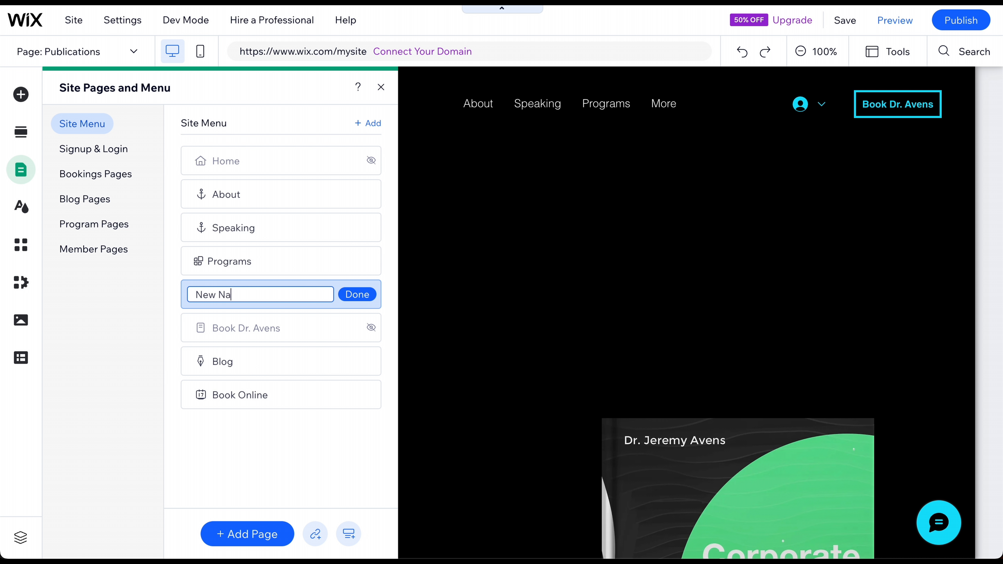
left_click(356, 295)
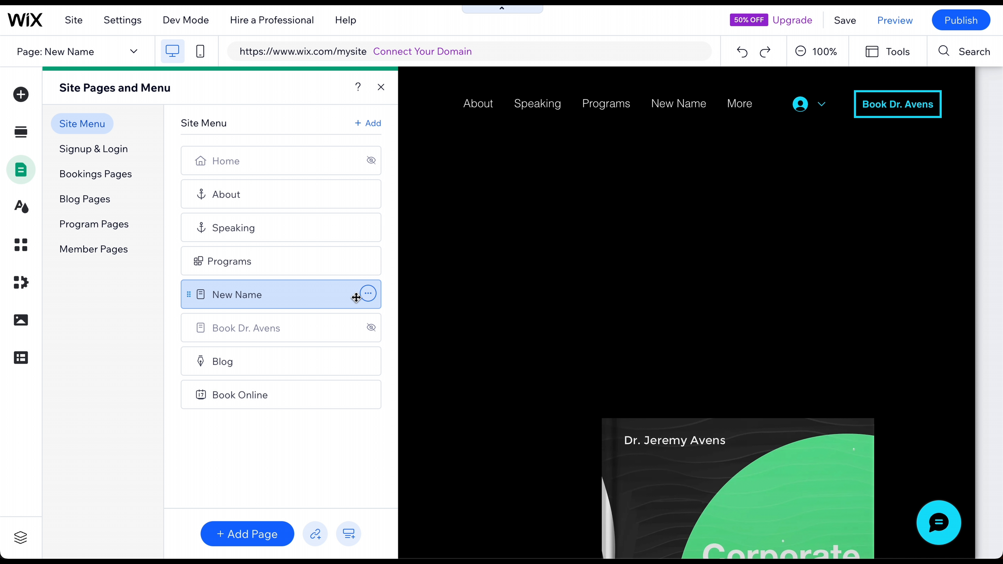
Browse the Wix App Market home page from the recommended apps to Wix Business Solutions.
left_click(19, 259)
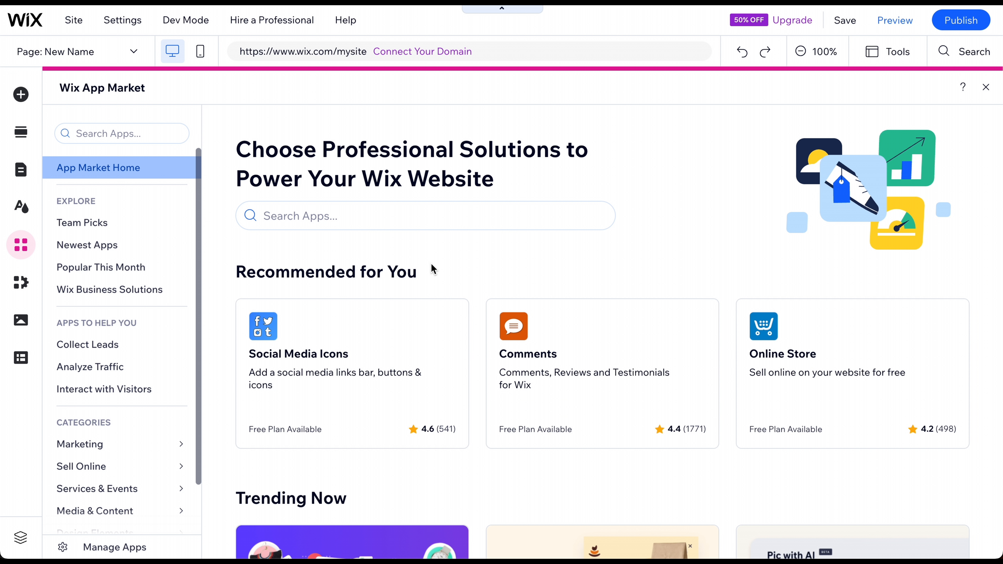
scroll(432, 266, "down", 3)
scroll(432, 264, "down", 10)
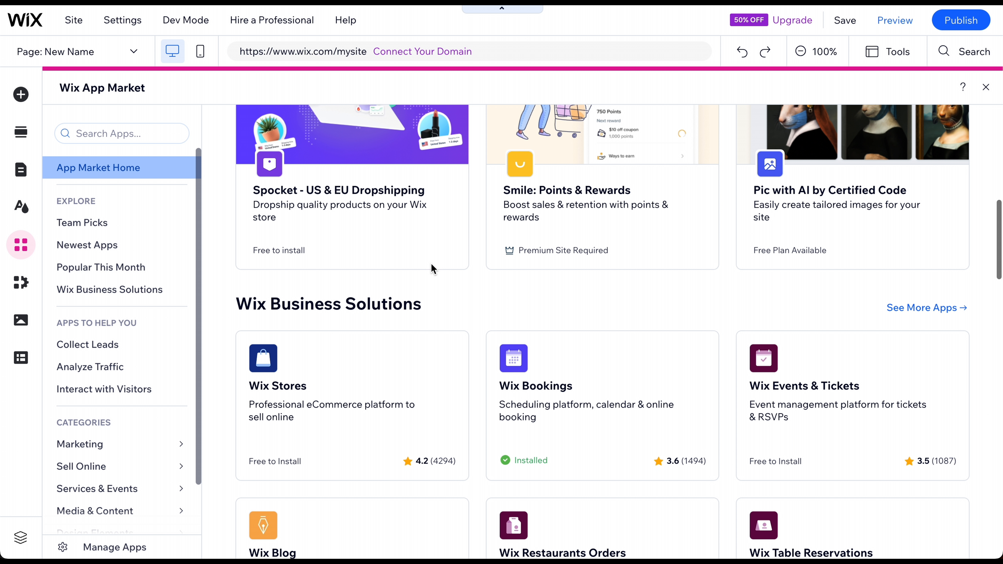
scroll(432, 264, "down", 3)
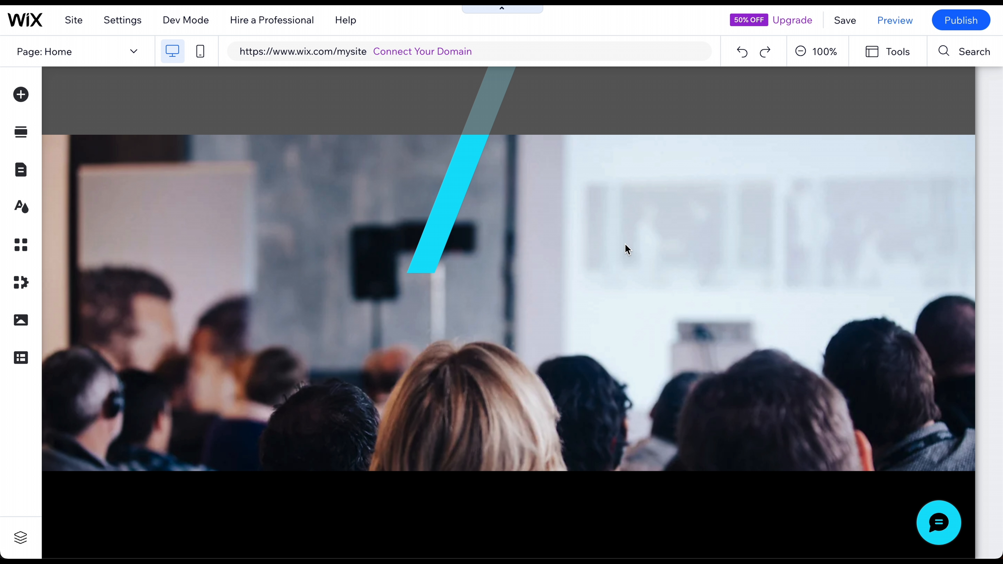
Delete the audience photo section on the home page and undo the deletion.
left_click(647, 245)
key("Delete")
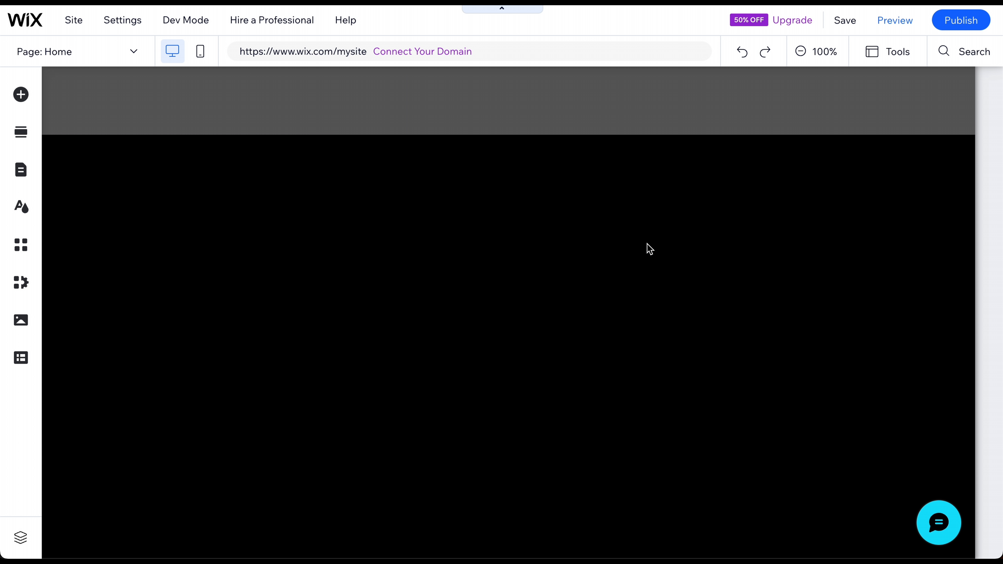
scroll(648, 248, "up", 3)
key("super+z")
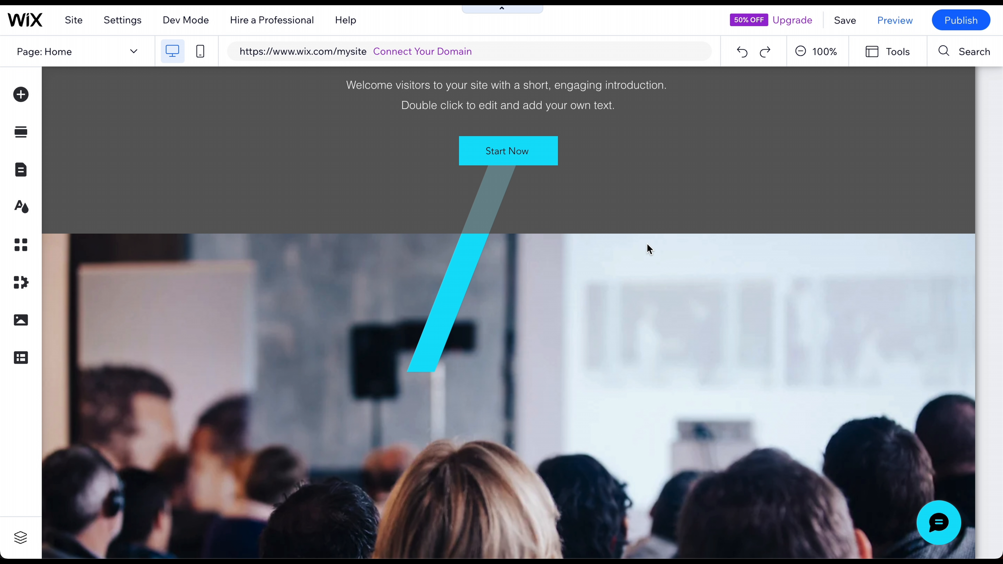
Delete the audience photo section below "Grow Your Vision" on the home page.
left_click(647, 289)
right_click(648, 291)
mouse_move(649, 292)
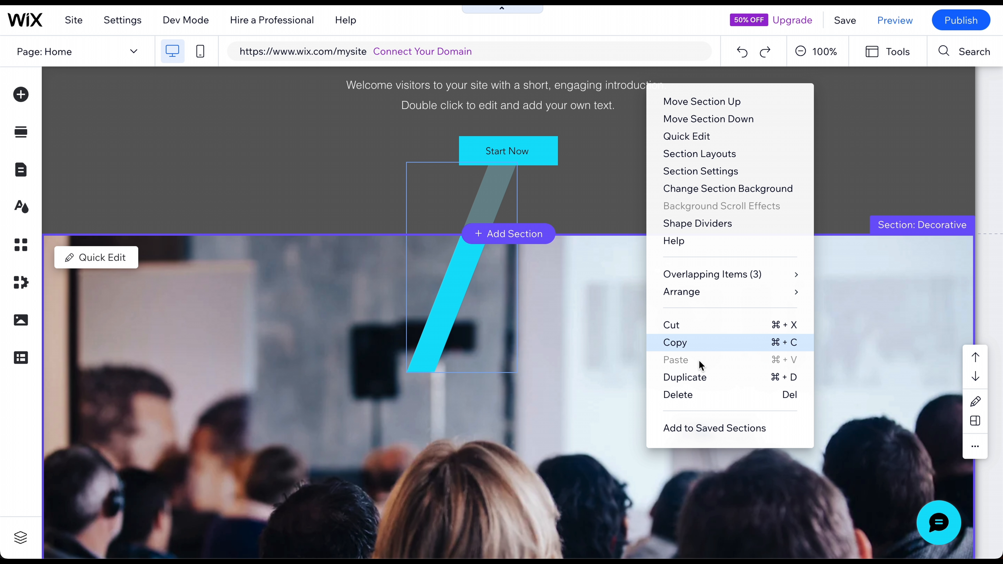
left_click(705, 399)
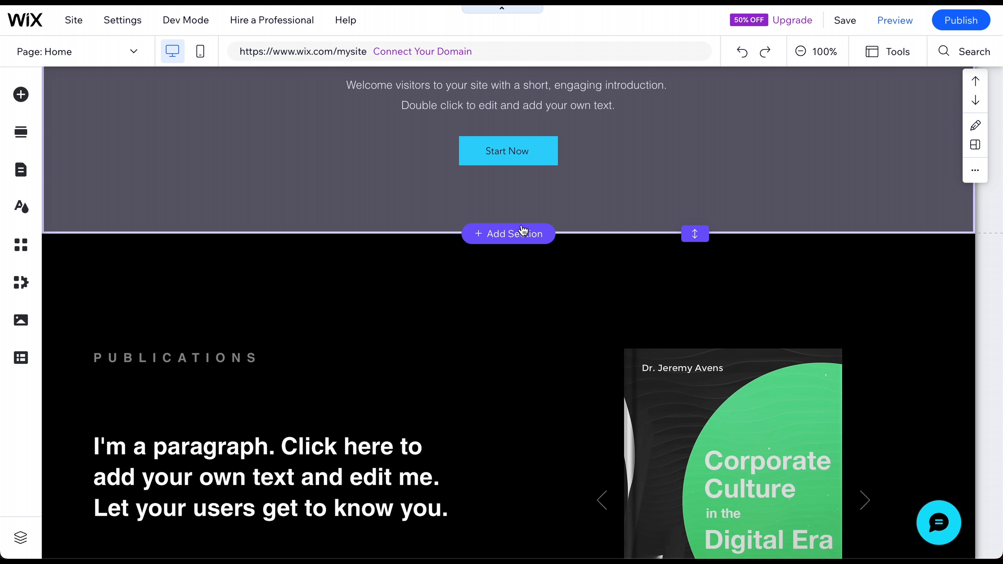
Add the "Hello" About section below "Grow Your Vision" and the "Our Story" section above the About section.
left_click(524, 232)
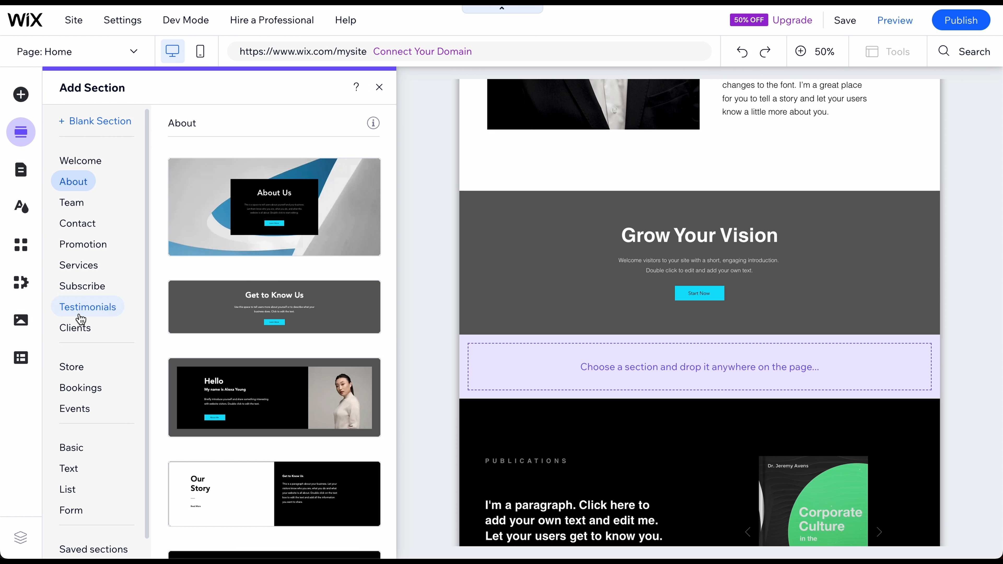
left_click_drag(248, 378, 606, 355)
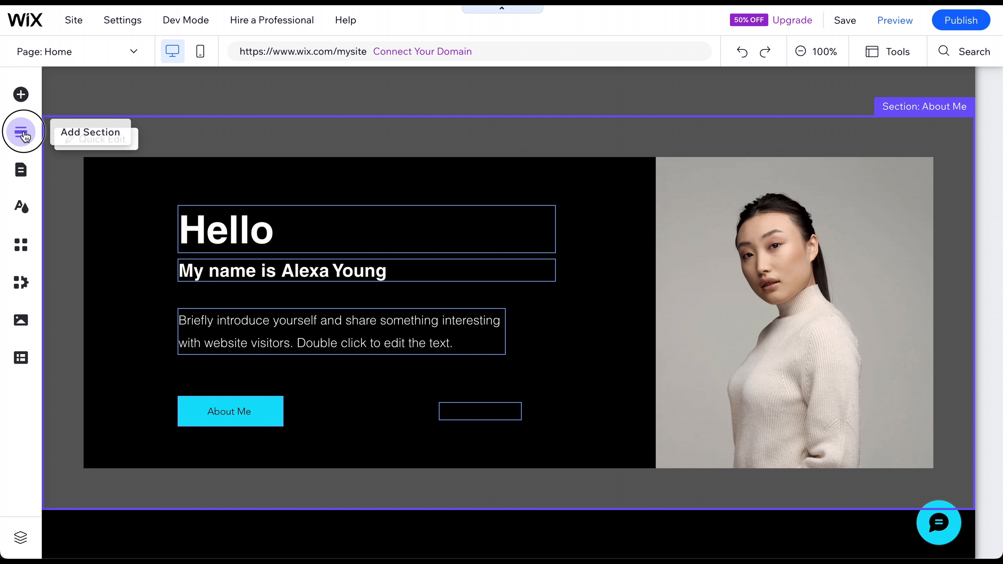
left_click(21, 131)
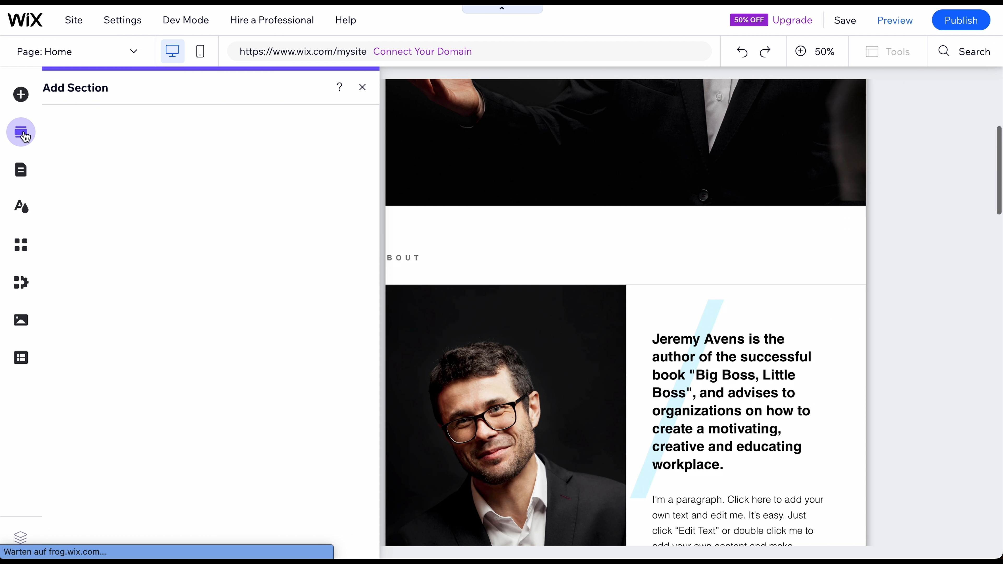
left_click_drag(274, 494, 596, 472)
scroll(595, 460, "down", 15)
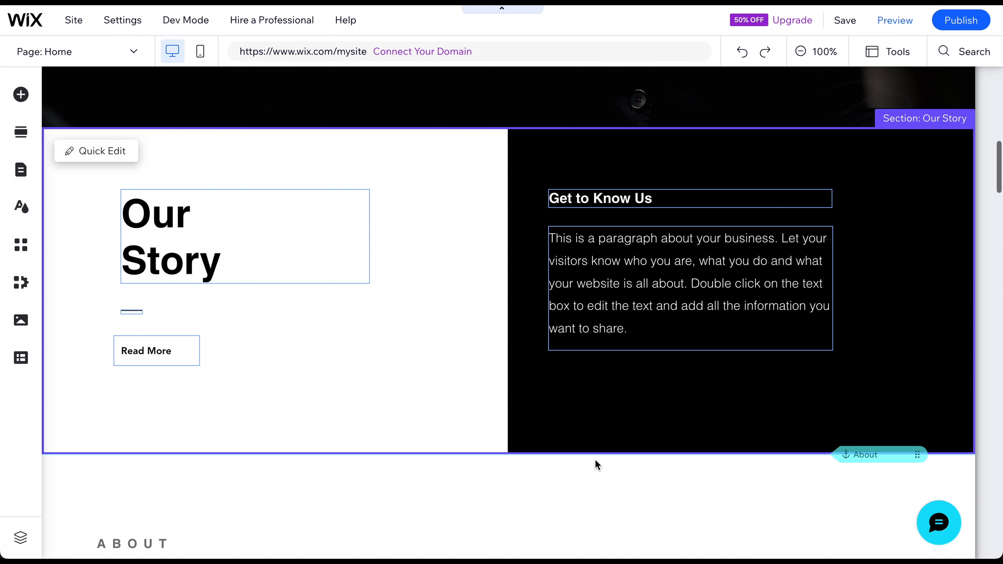
Review the alternative layouts and the quick-edit content fields of the "Grow Your Vision" section.
scroll(598, 465, "down", 10)
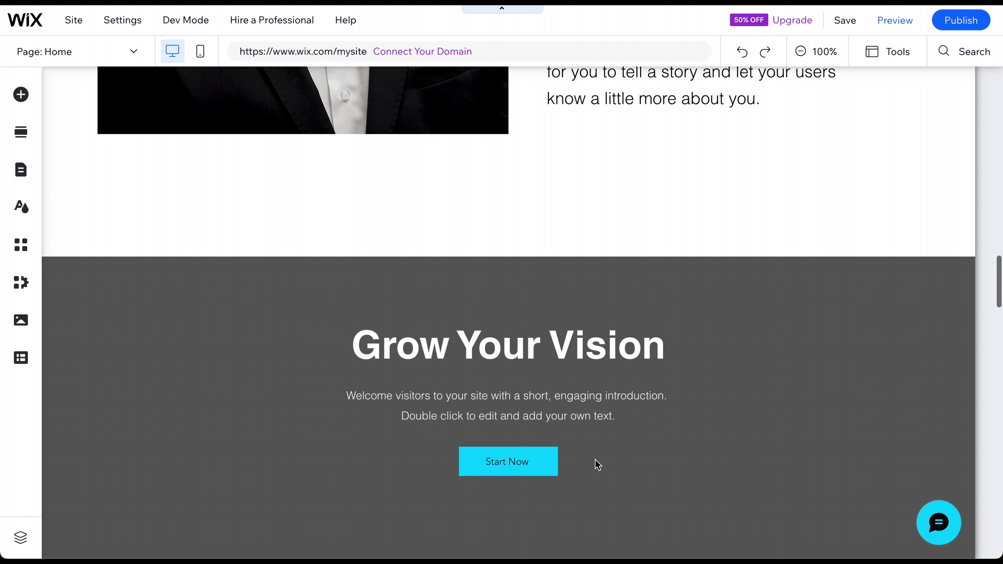
left_click(633, 423)
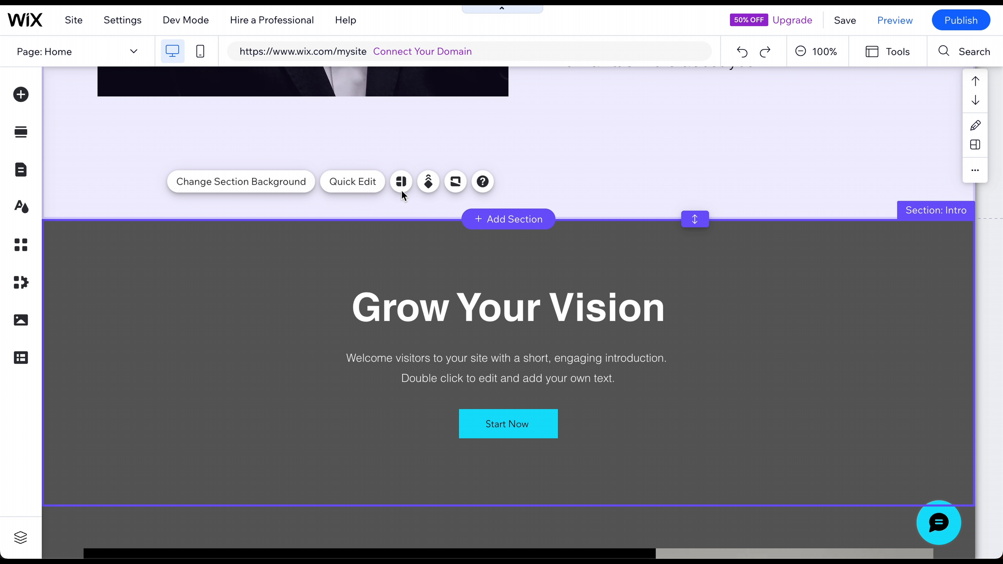
left_click(401, 183)
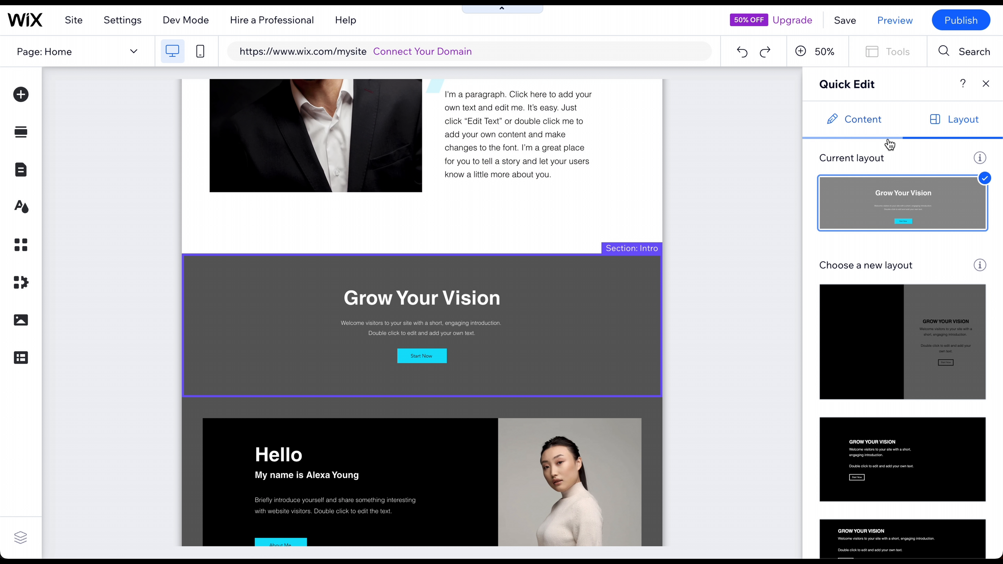
left_click(865, 120)
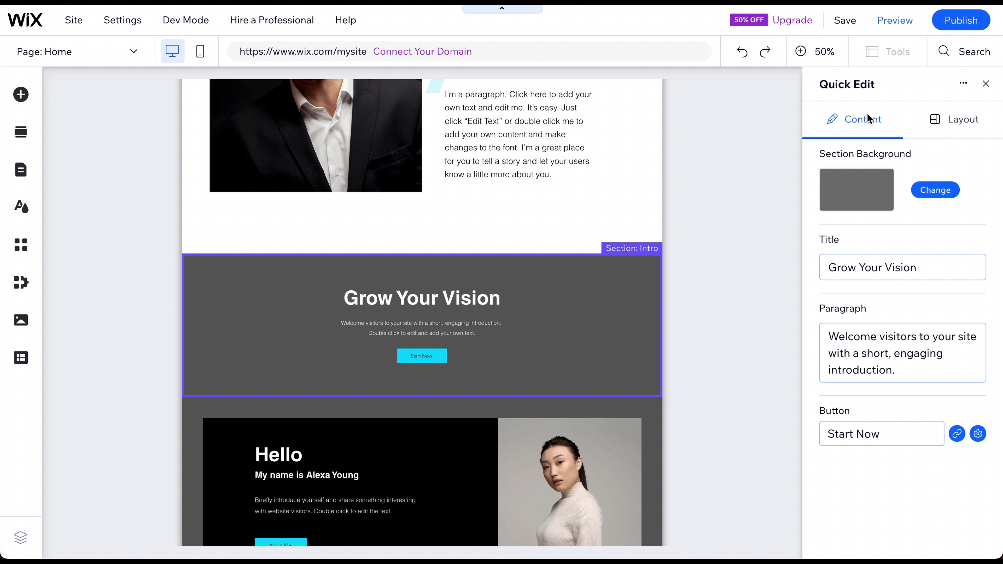
left_click(986, 83)
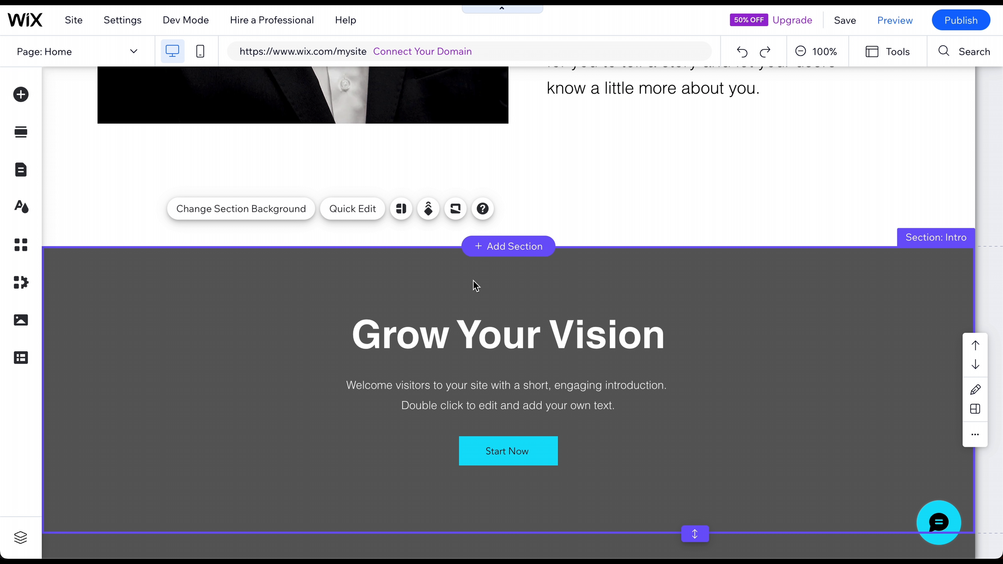
Examine the background, scroll effect and shape divider options of the "Grow Your Vision" section.
left_click(279, 209)
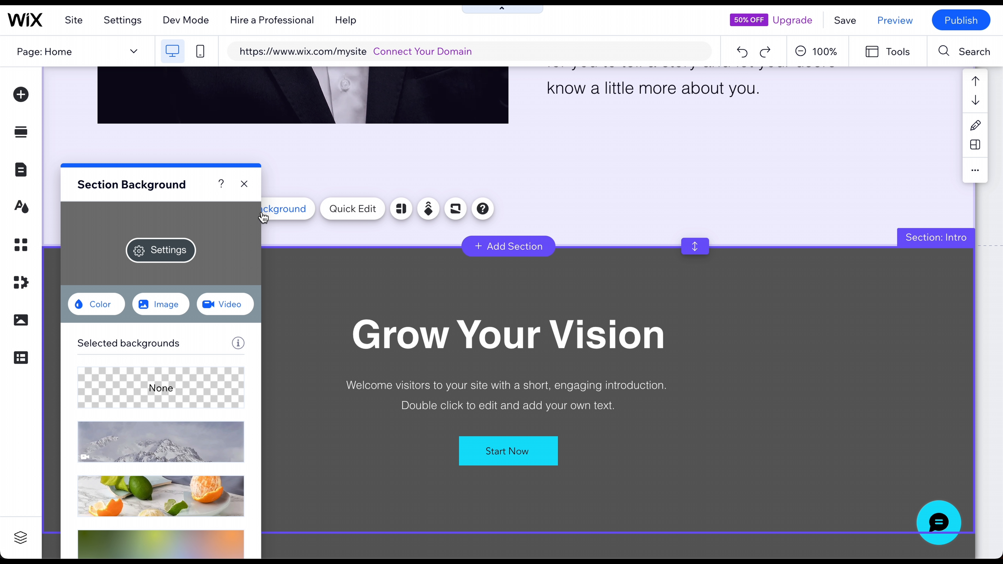
left_click(93, 305)
left_click(243, 261)
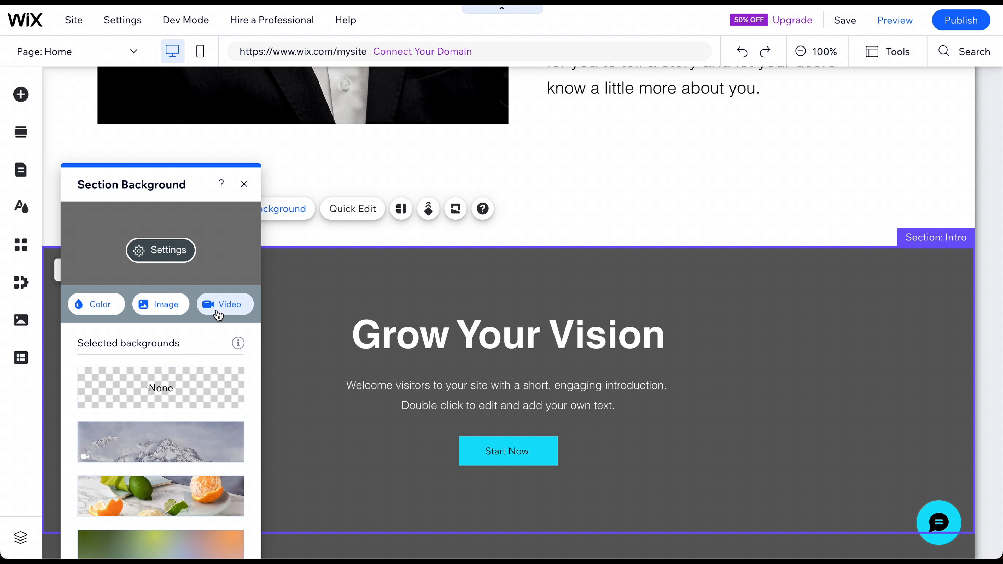
left_click(245, 185)
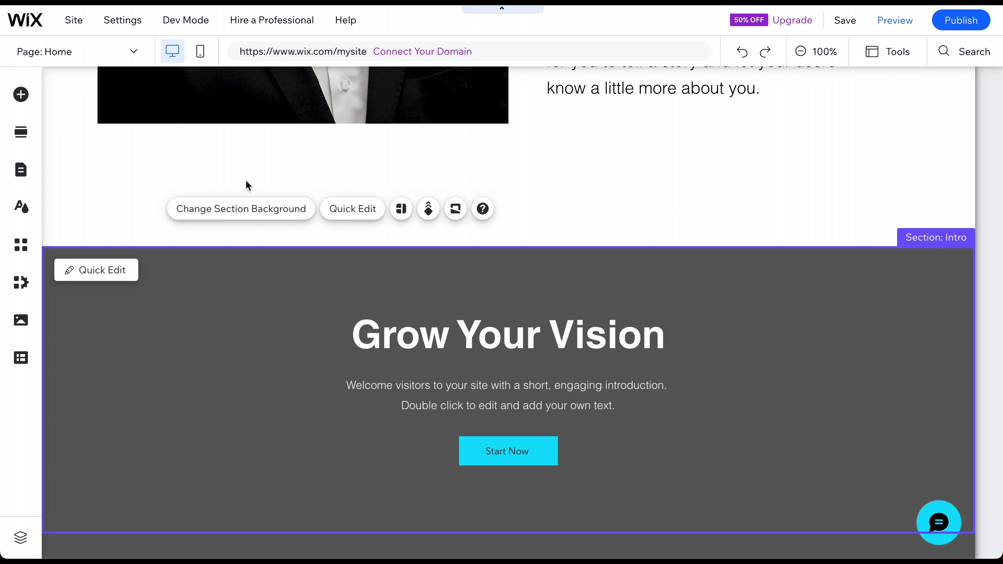
left_click(428, 210)
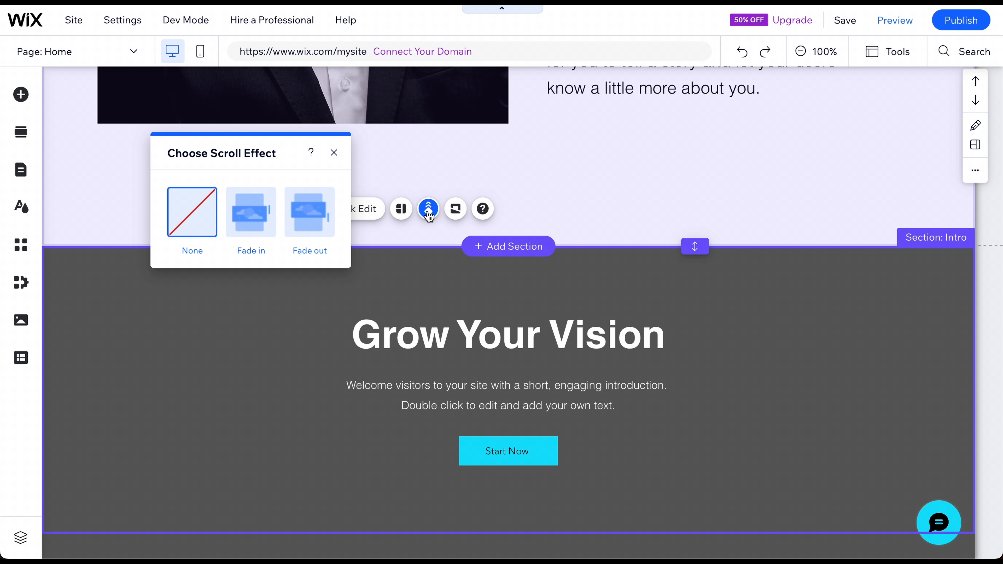
left_click(458, 218)
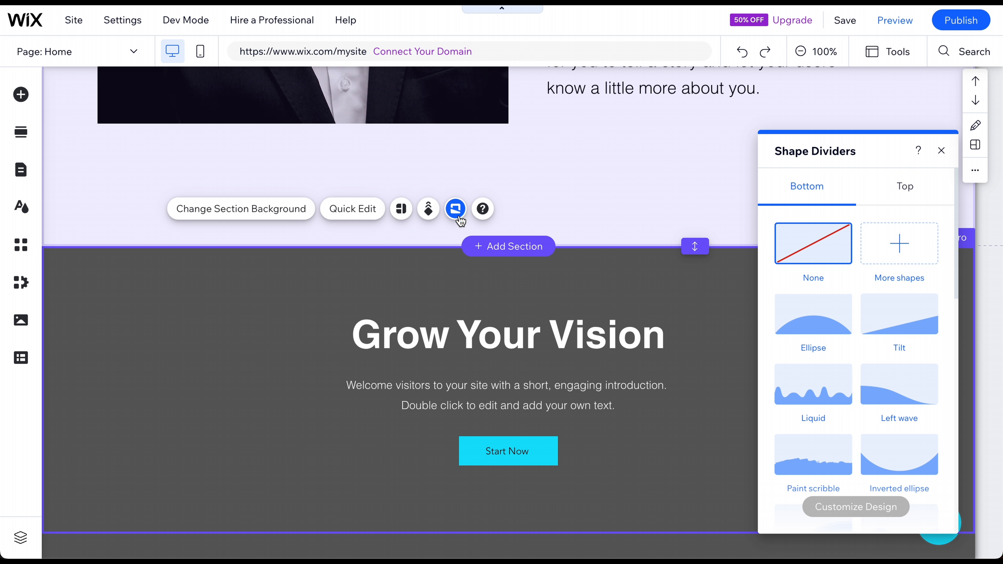
left_click(941, 151)
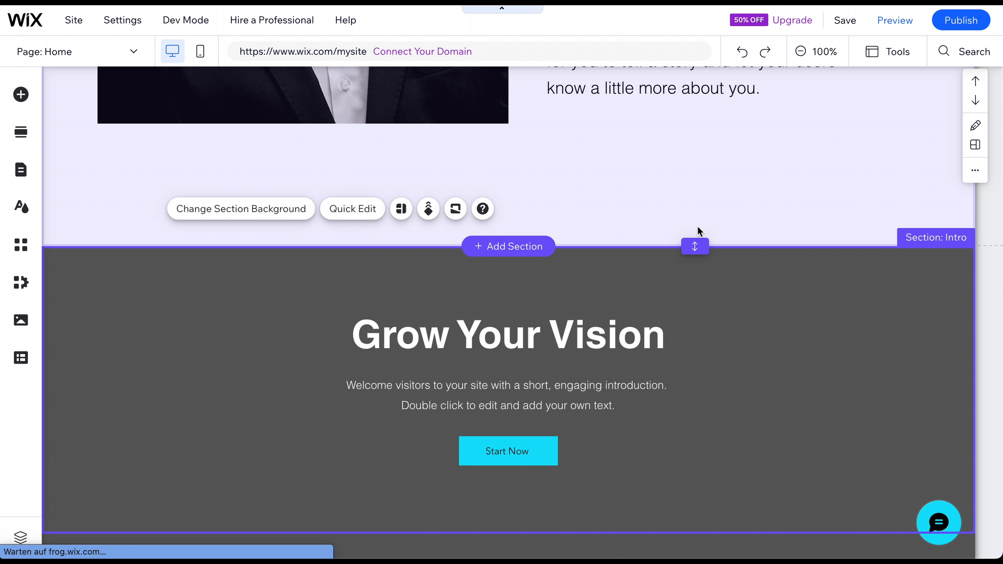
Delete the welcome paragraph under the "Grow Your Vision" title and undo the deletion.
scroll(698, 228, "up", 8)
scroll(698, 229, "up", 5)
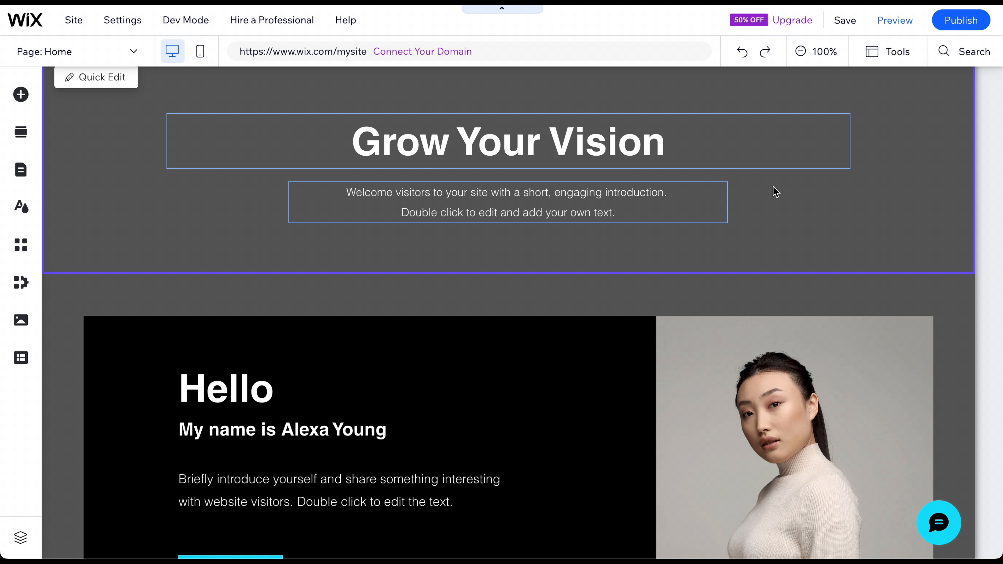
left_click(632, 149)
left_click(574, 210)
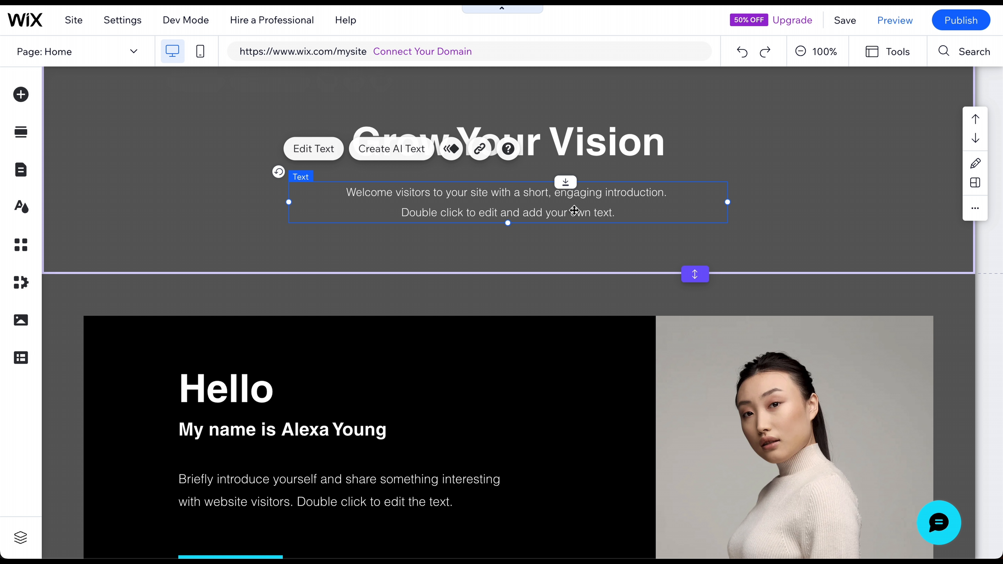
key("Delete")
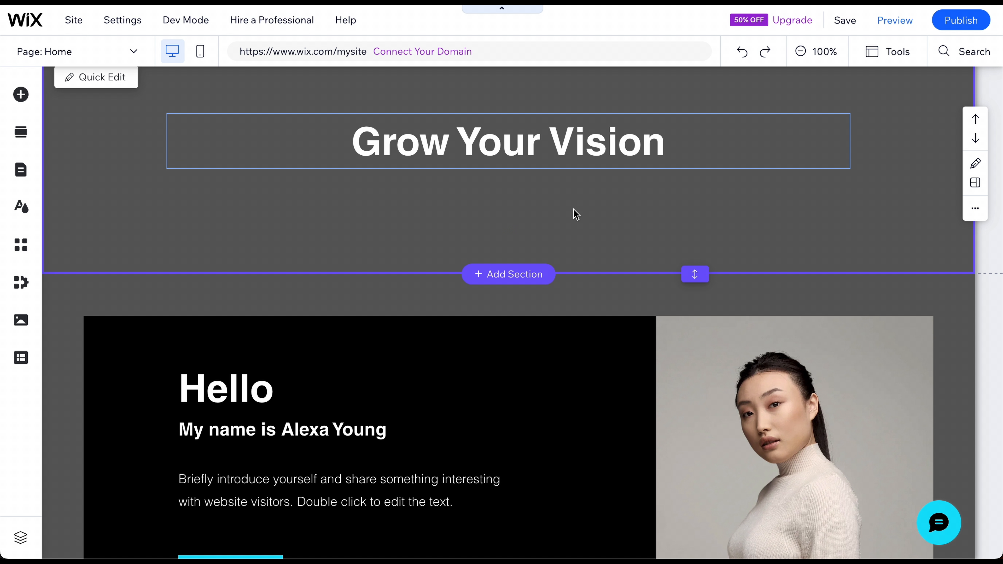
key("ctrl+z")
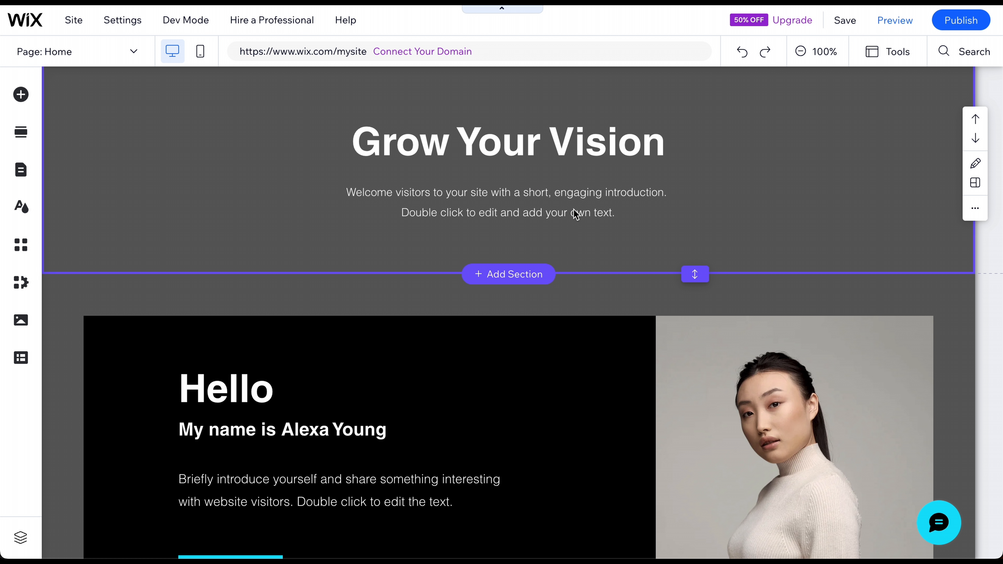
right_click(521, 195)
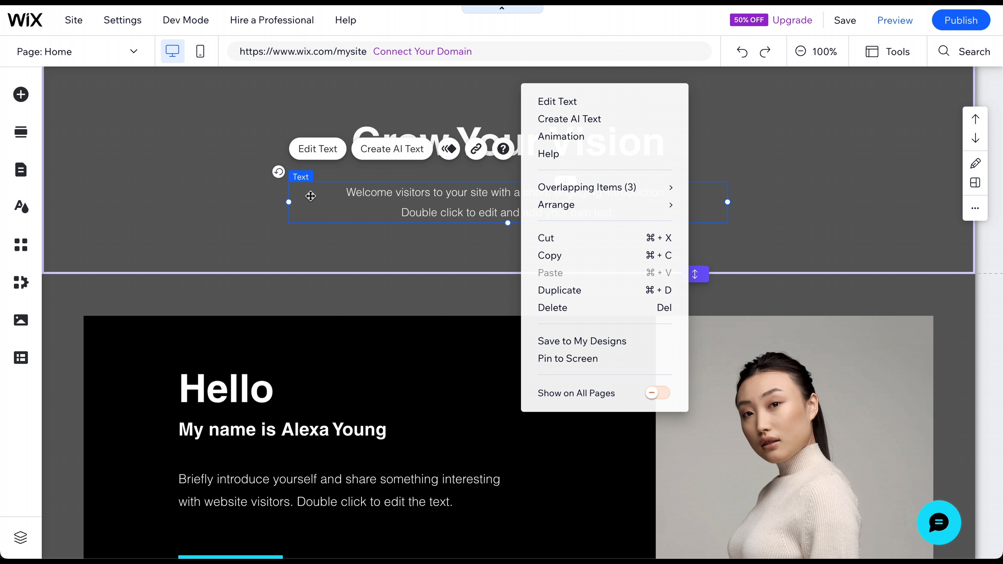
left_click(208, 191)
Add the free Wix mountain road image below the "Grow Your Vision" paragraph, with a themed button underneath it.
left_click(11, 97)
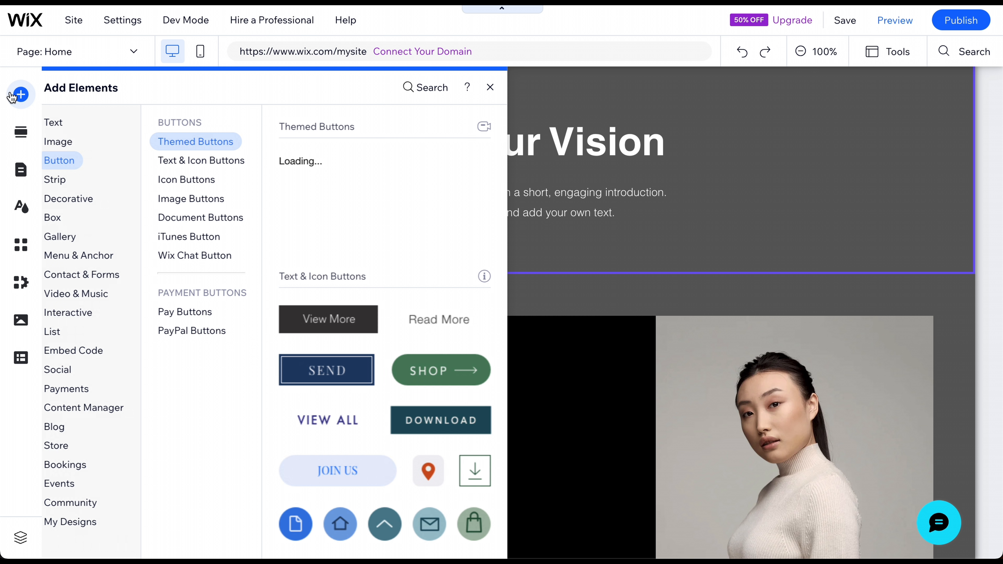
left_click(72, 147)
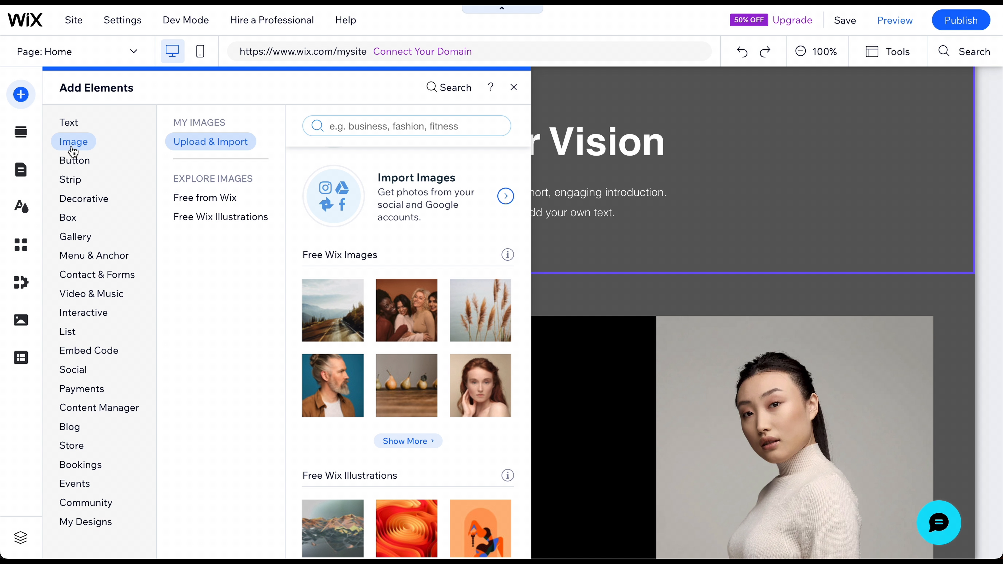
left_click(79, 158)
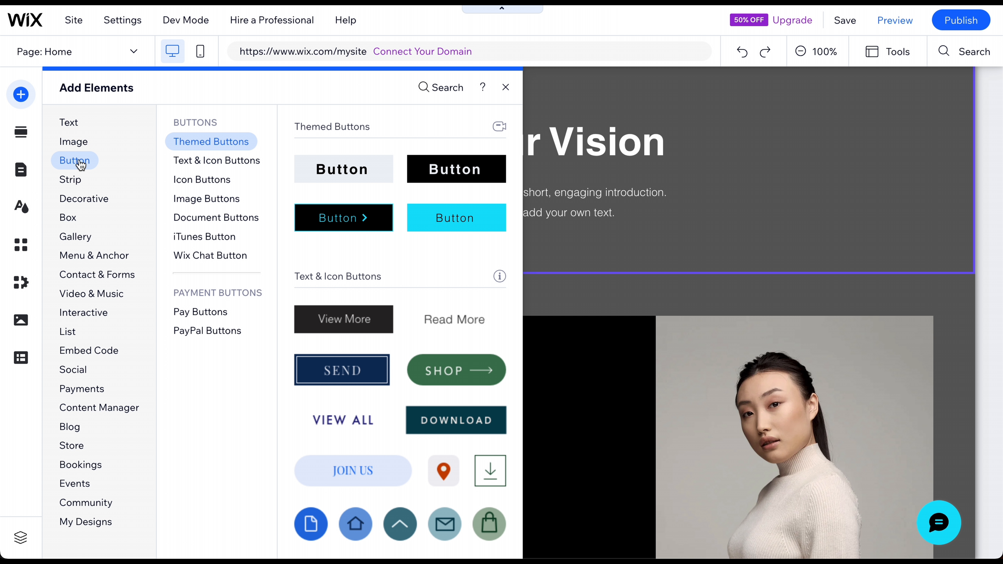
left_click(74, 146)
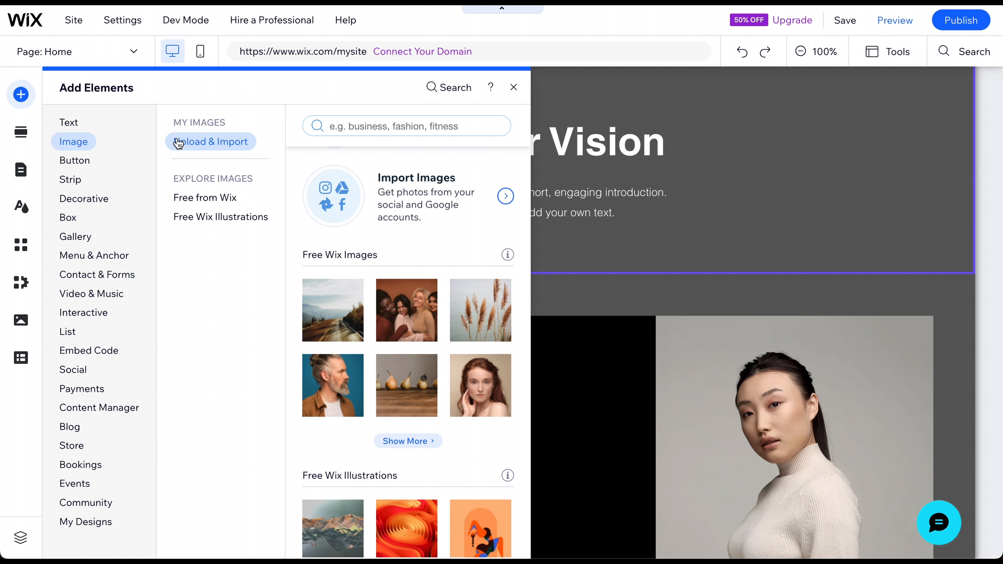
mouse_move(336, 300)
left_click_drag(376, 282, 495, 250)
left_click_drag(604, 306, 603, 406)
left_click_drag(713, 246, 561, 348)
left_click_drag(547, 382, 625, 284)
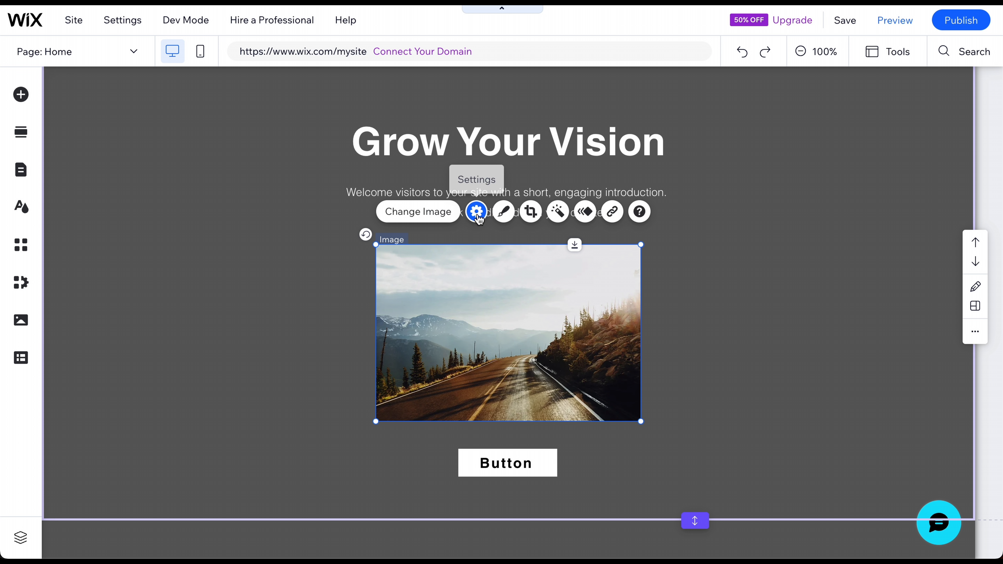
Review the click behavior, link and alt text settings of the mountain road image.
left_click(477, 212)
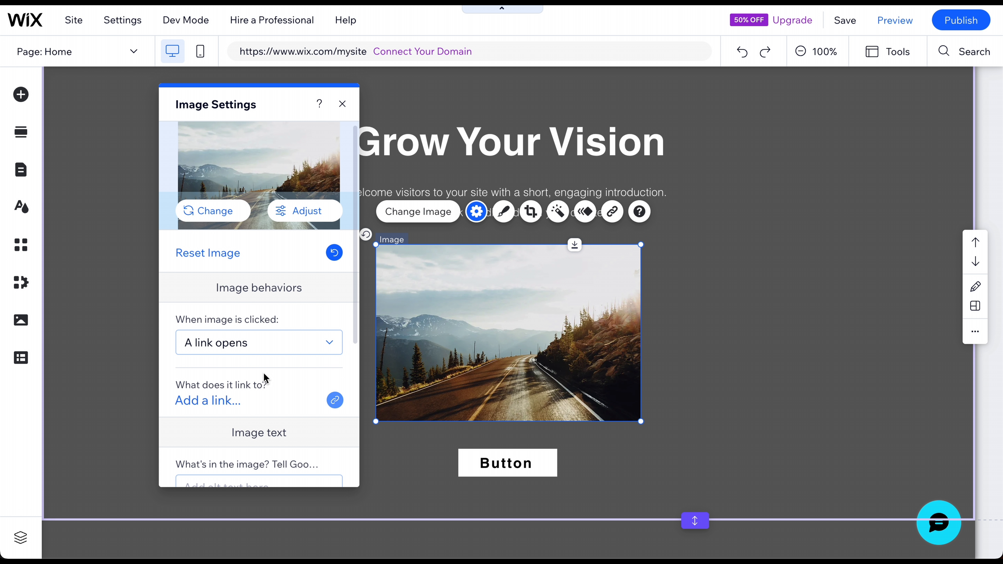
left_click(342, 104)
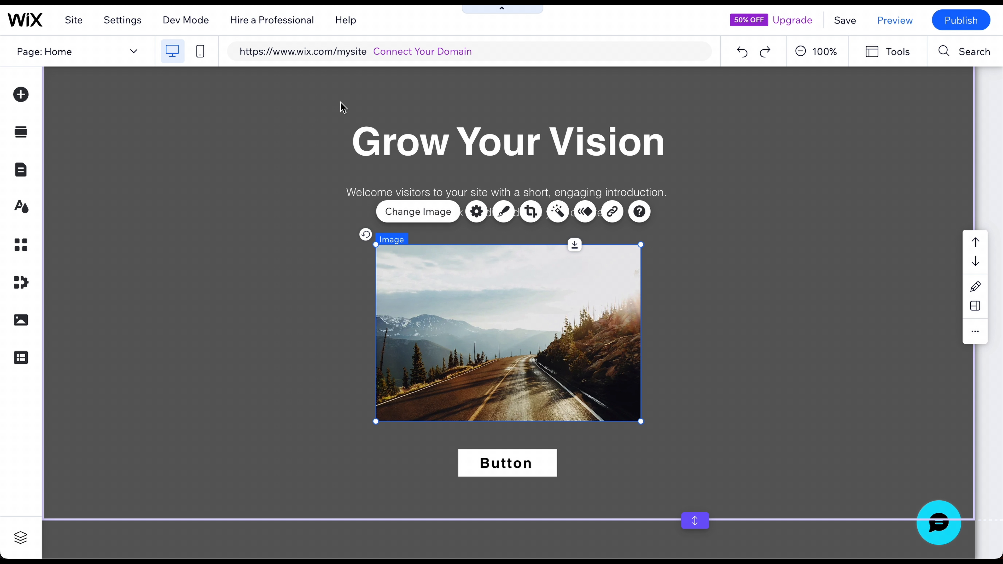
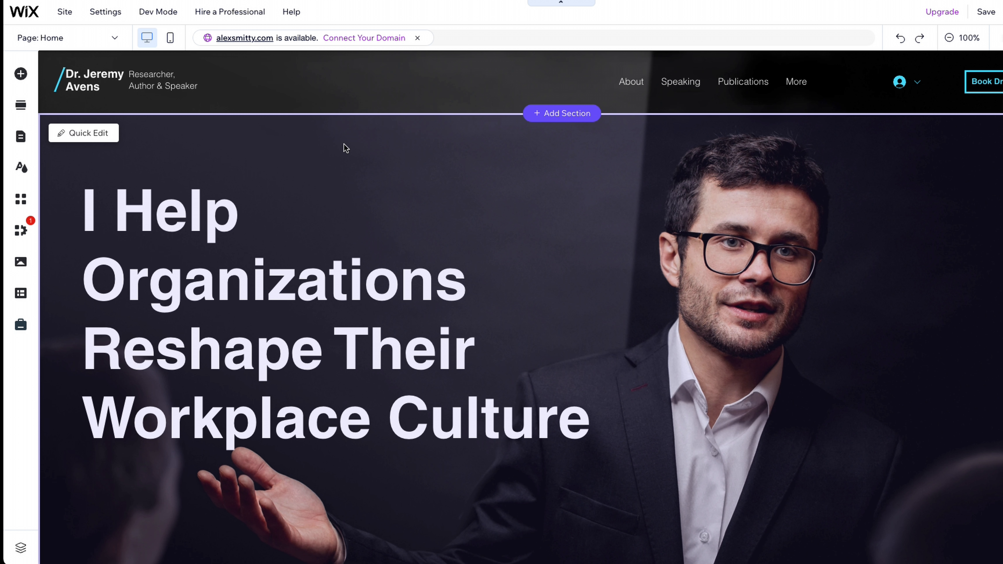
View the page areas that the About and Speaking anchors in the site menu lead to.
left_click(21, 138)
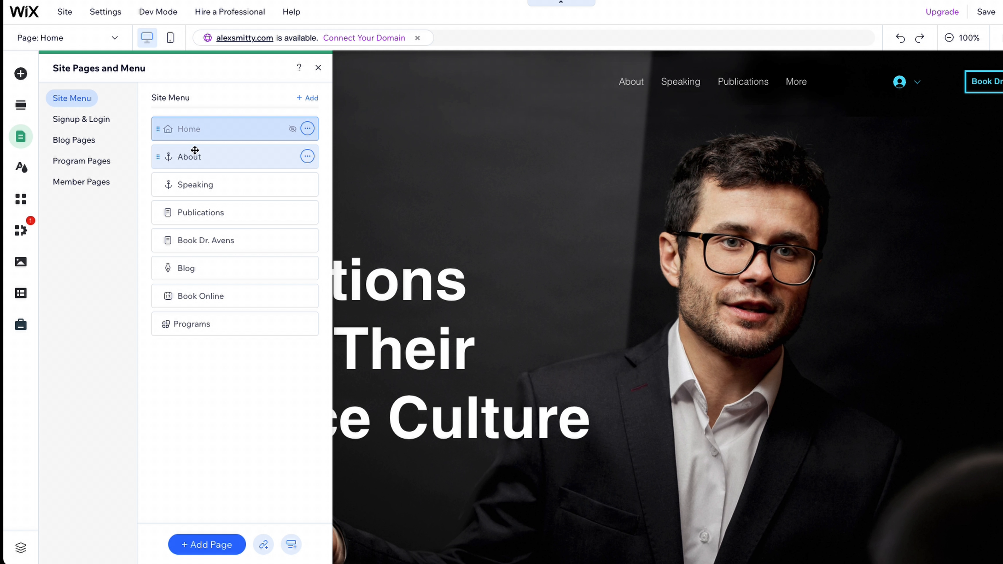
left_click(238, 160)
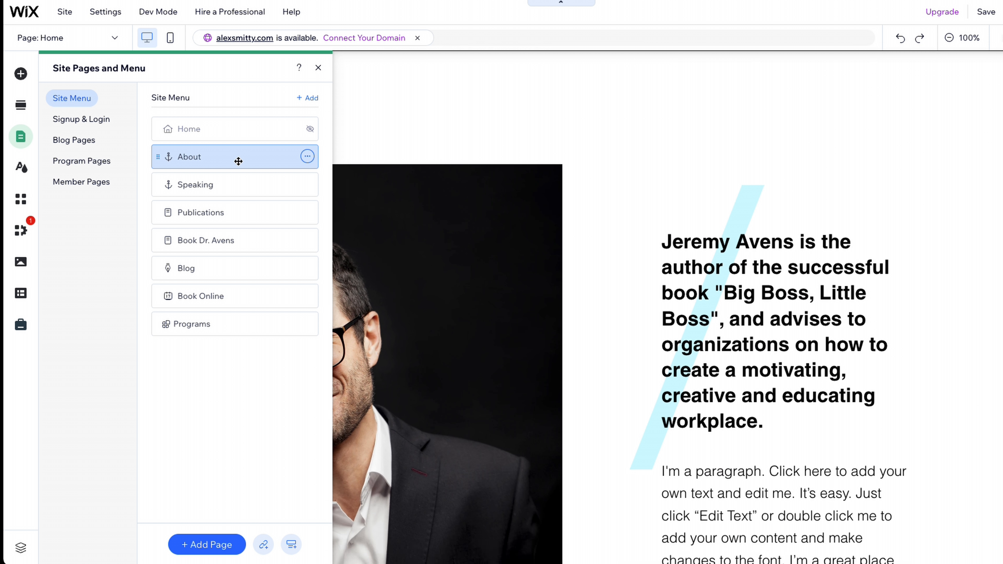
left_click(236, 177)
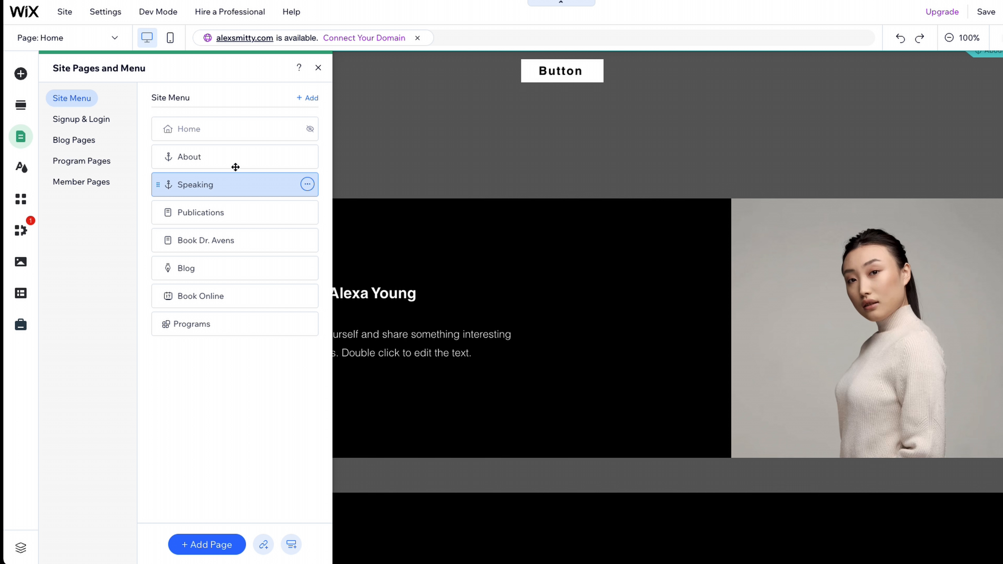
left_click(235, 159)
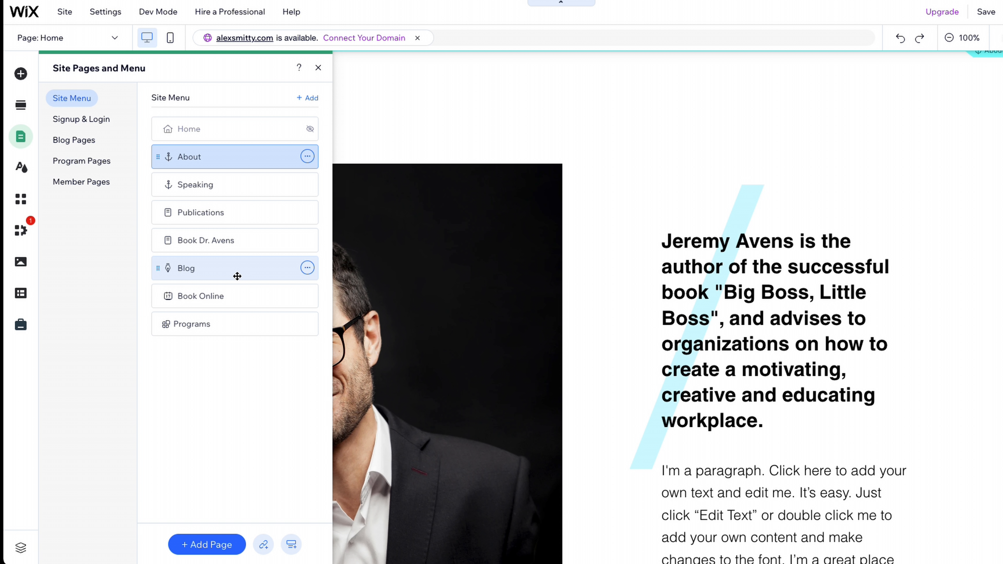
Look through the recommended and trending apps on the App Market home page.
left_click(22, 200)
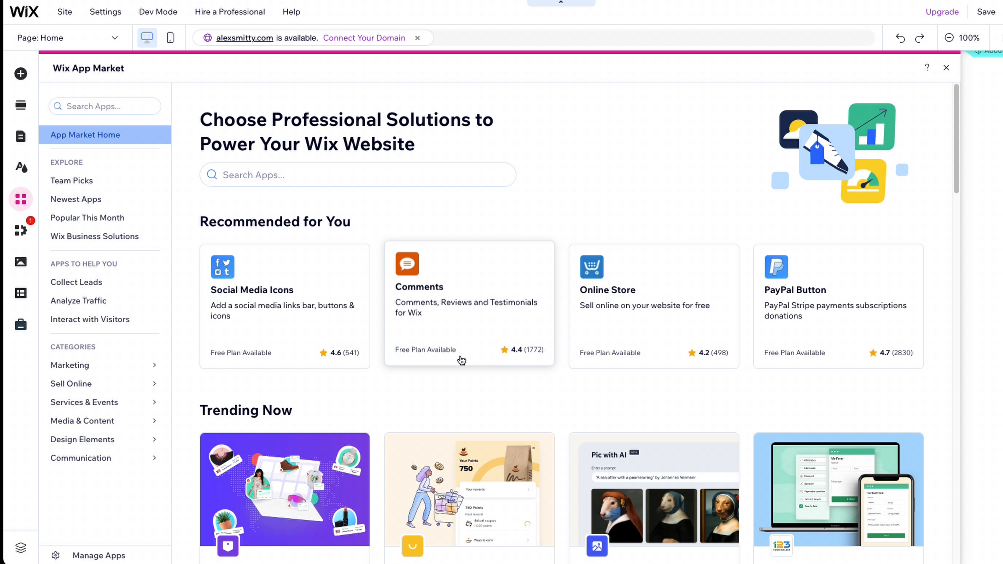
scroll(428, 343, "down", 2)
scroll(429, 343, "down", 4)
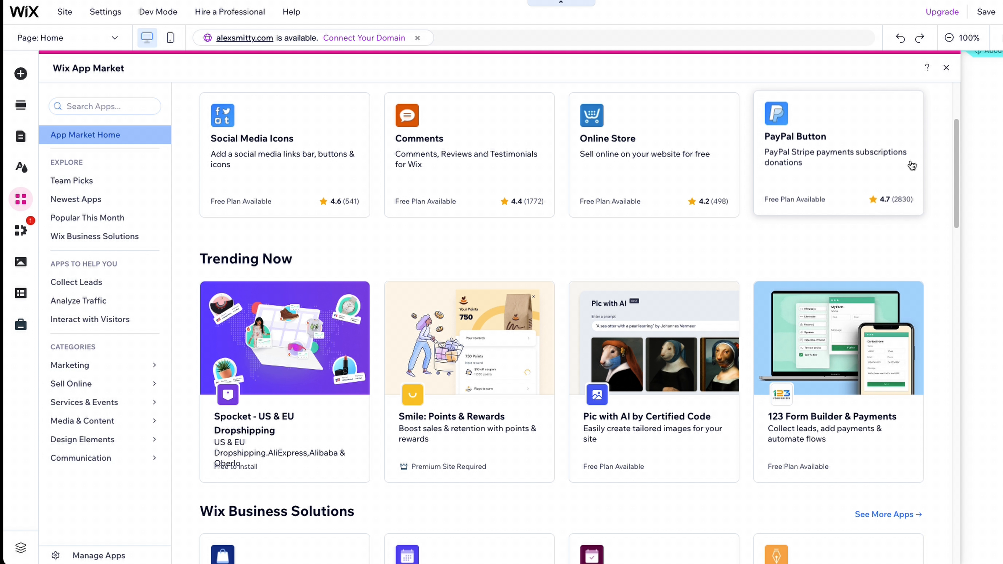
left_click(947, 69)
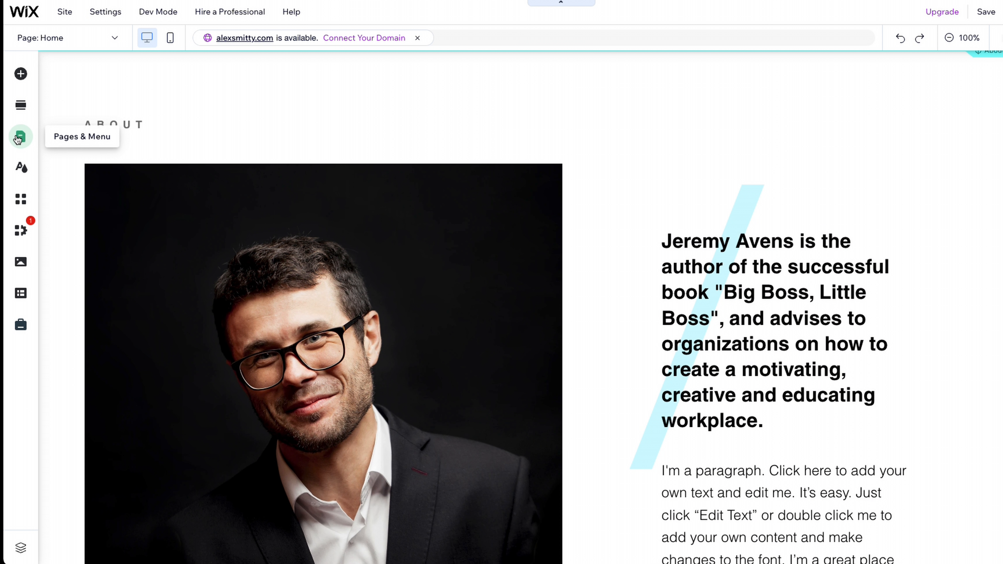
Delete the Publications, speaker booking, Book Online and Programs pages from the site menu.
left_click(18, 138)
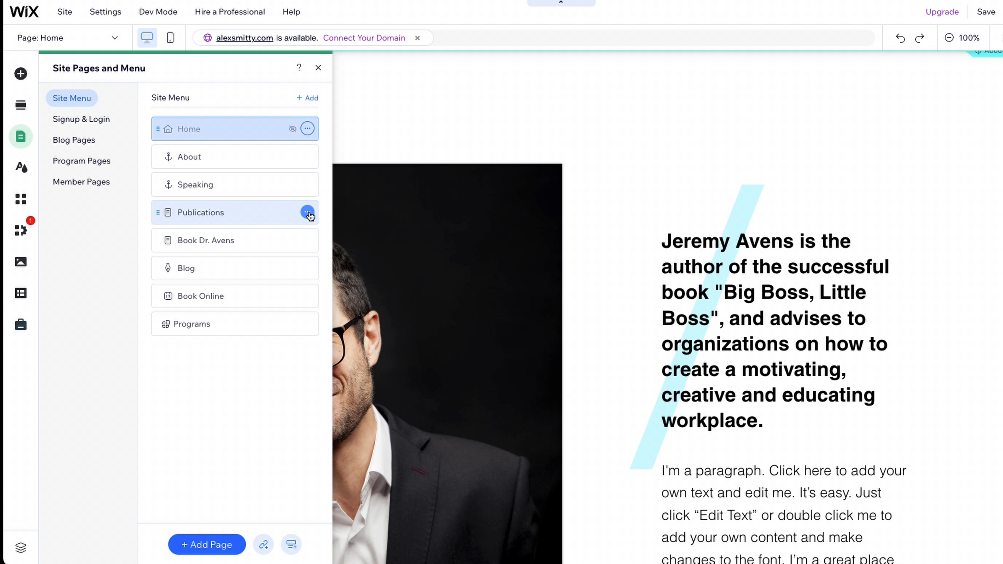
left_click(307, 212)
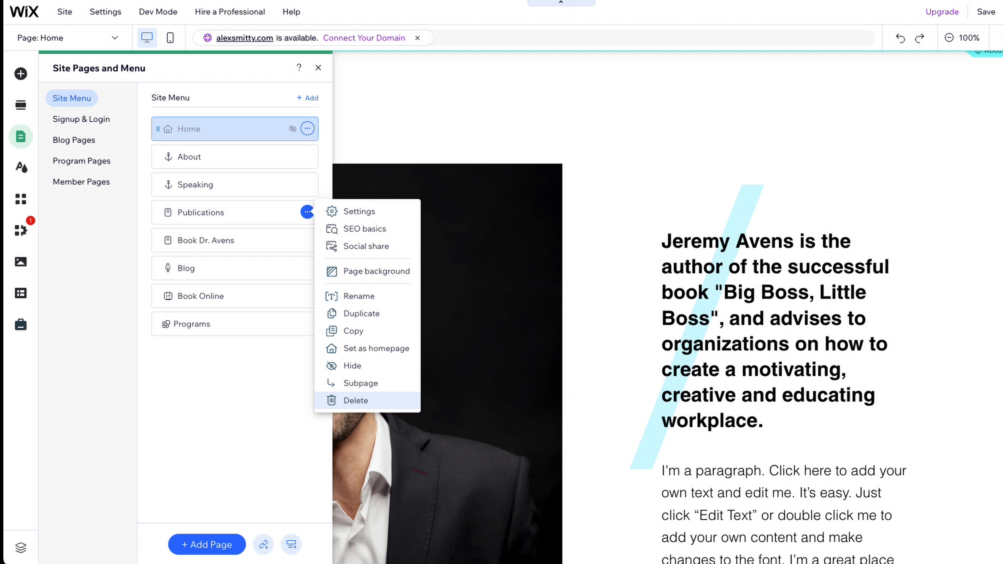
left_click(356, 401)
left_click(677, 334)
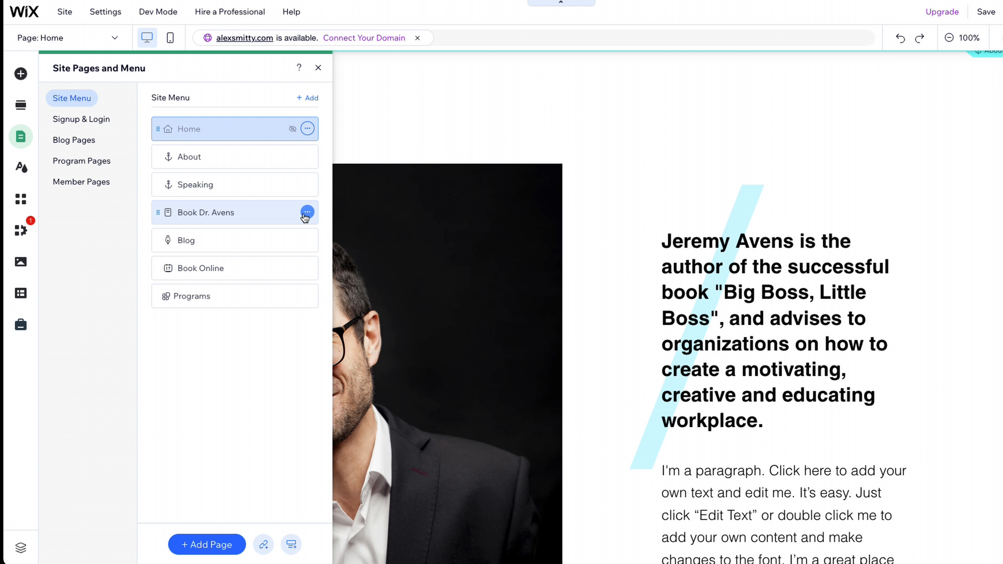
left_click(306, 214)
left_click(355, 401)
left_click(677, 334)
left_click(308, 240)
Add a ready-made About page with the "Our Background" heading and name it "About me".
left_click(207, 545)
scroll(376, 402, "down", 5)
left_click(376, 402)
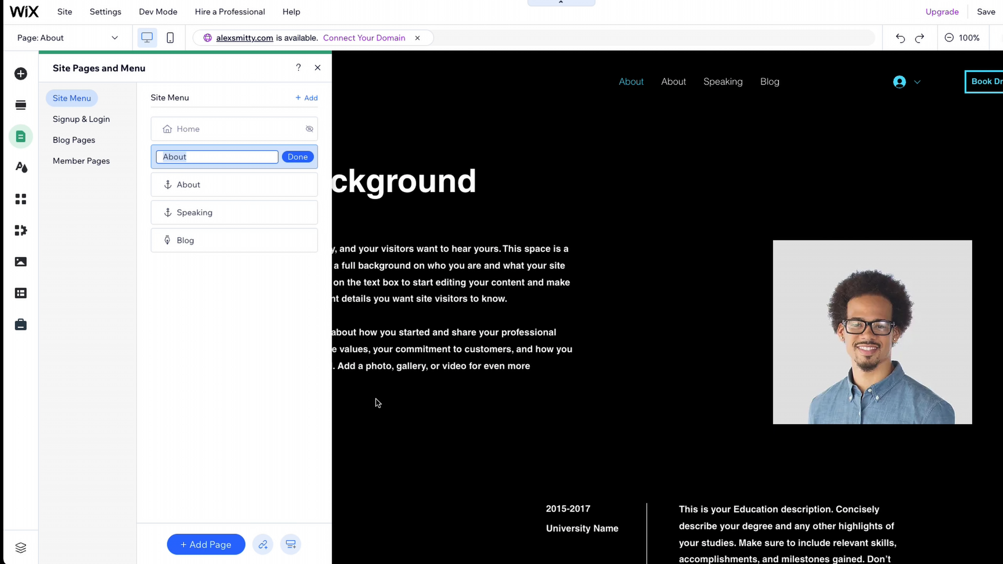
key("Right")
type("me")
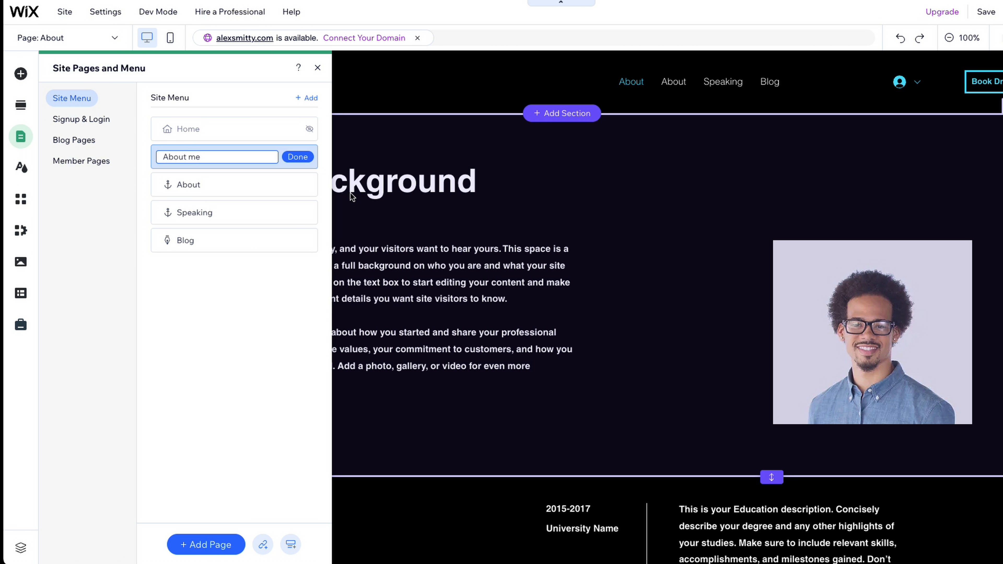
left_click(298, 157)
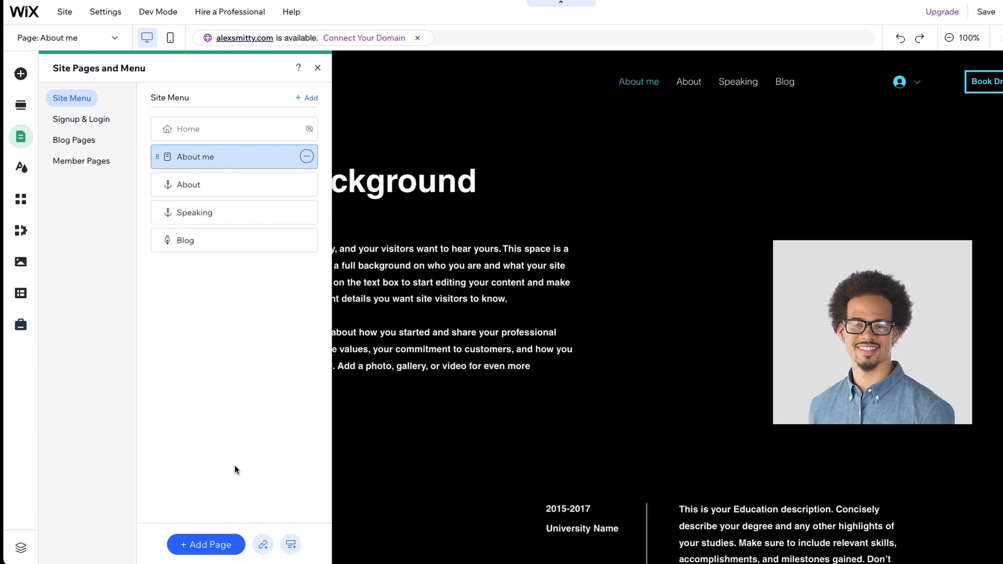
Add the Classic contact page template to the site and keep the page name "Contact".
left_click(206, 545)
left_click(164, 164)
left_click(830, 177)
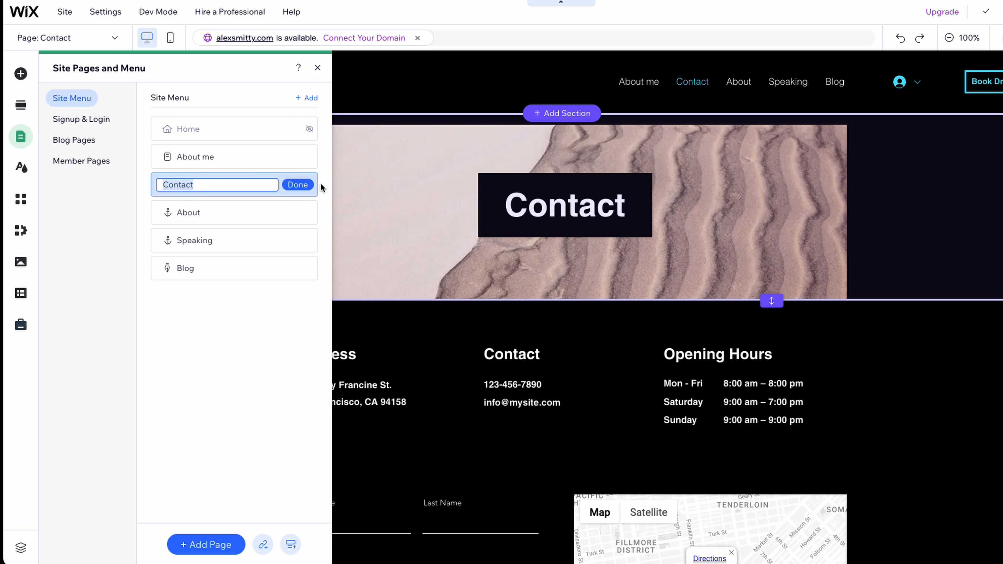
left_click(297, 184)
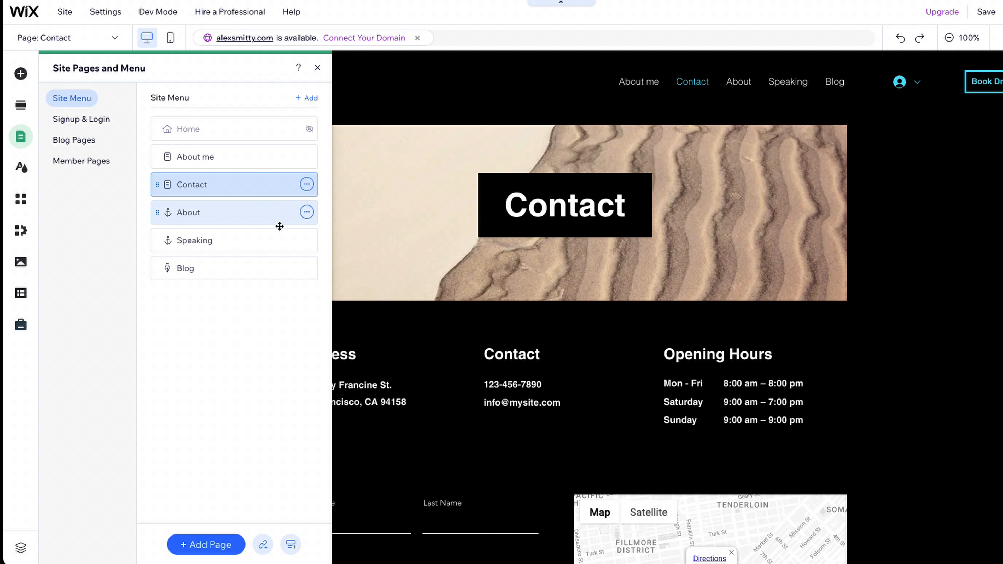
Preview the Classic services page template with the client testimonials and add it to the site.
left_click(216, 545)
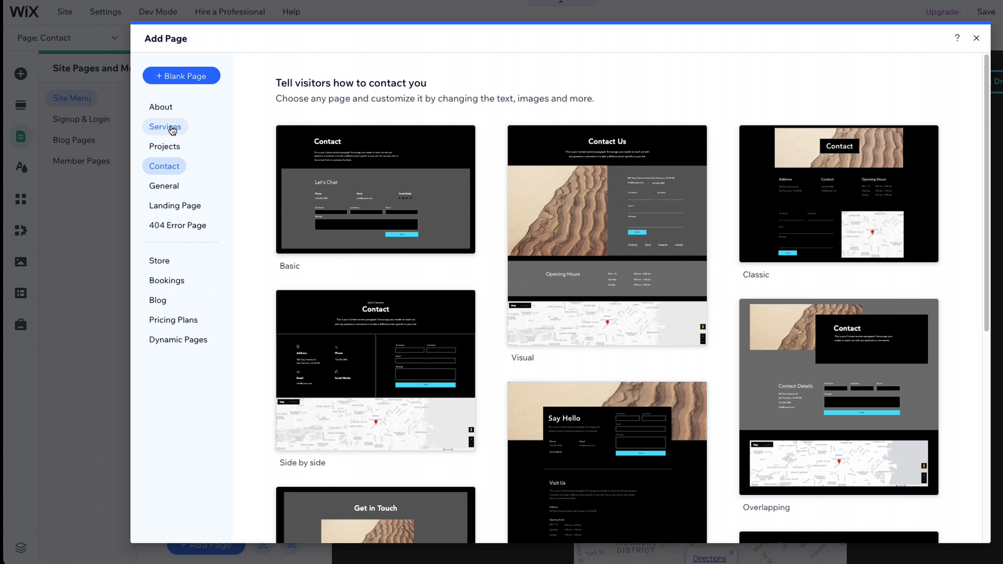
left_click(170, 127)
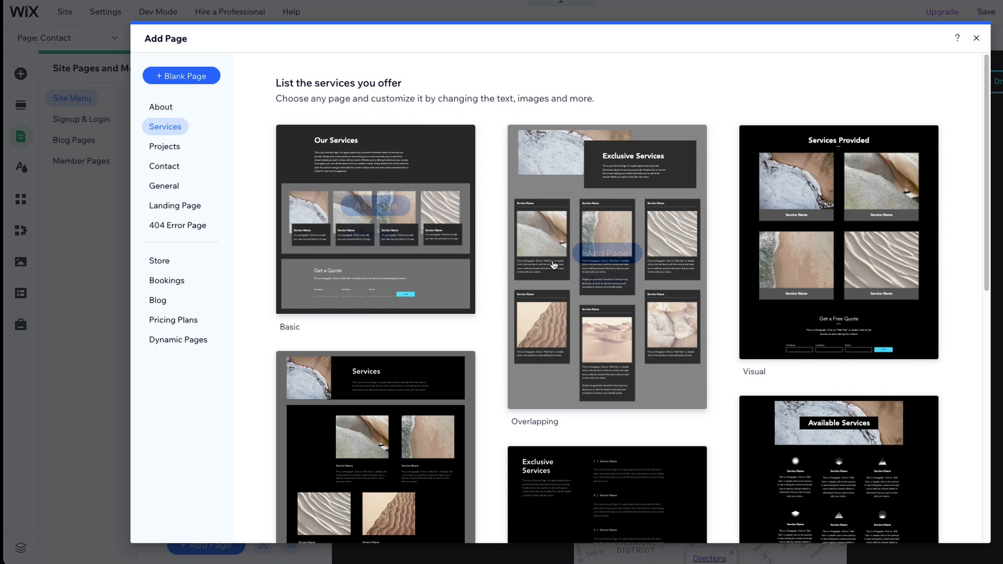
scroll(553, 264, "down", 8)
scroll(553, 265, "down", 5)
mouse_move(598, 269)
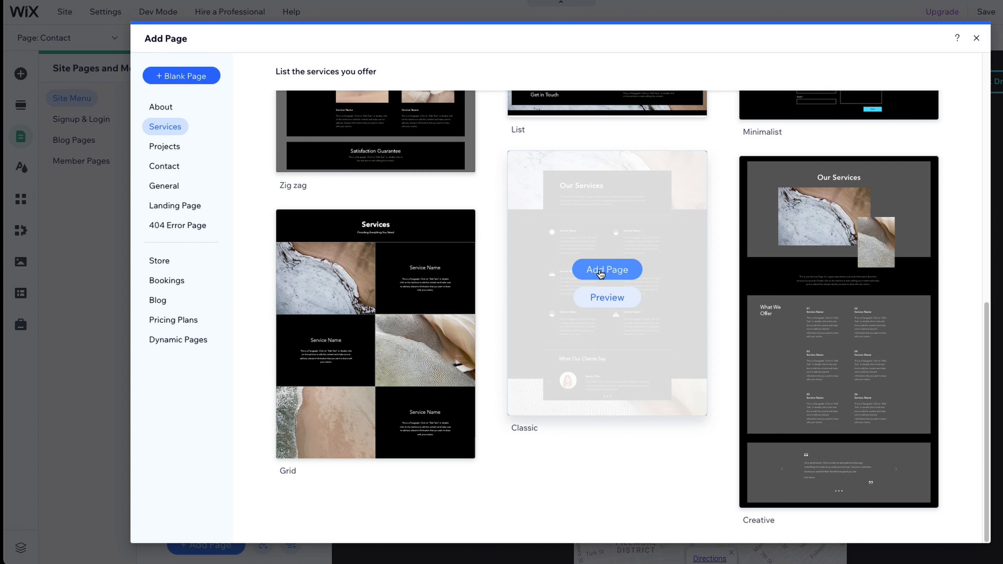
left_click(604, 297)
scroll(587, 285, "down", 5)
scroll(587, 285, "down", 1)
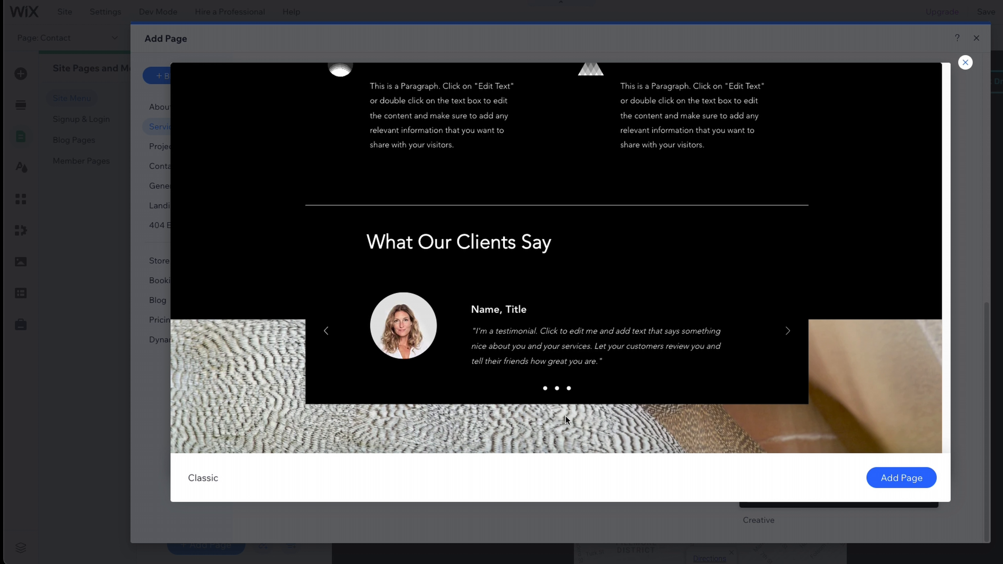
left_click(901, 477)
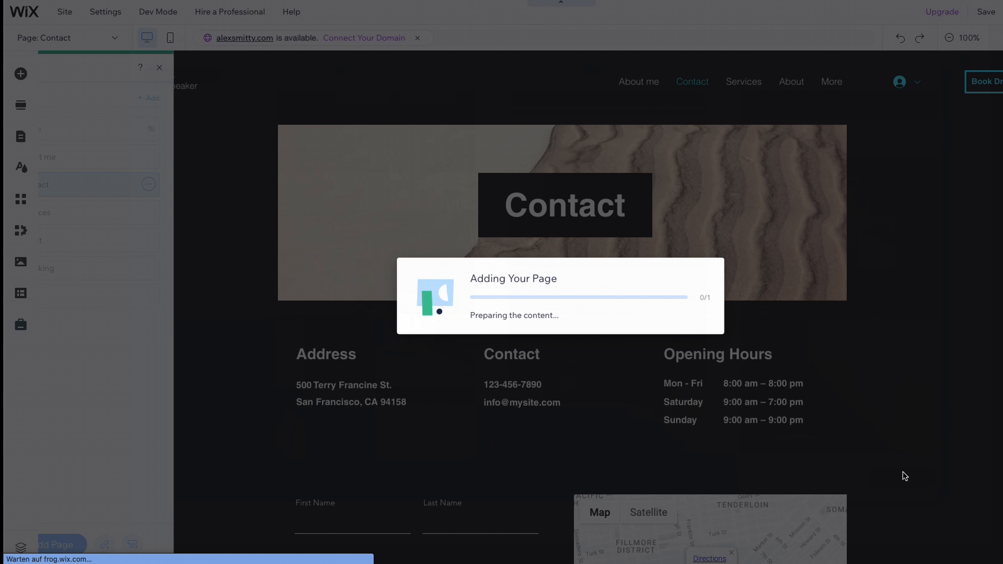
Rename the new Services page as "Services and testimonials".
type("and testimon")
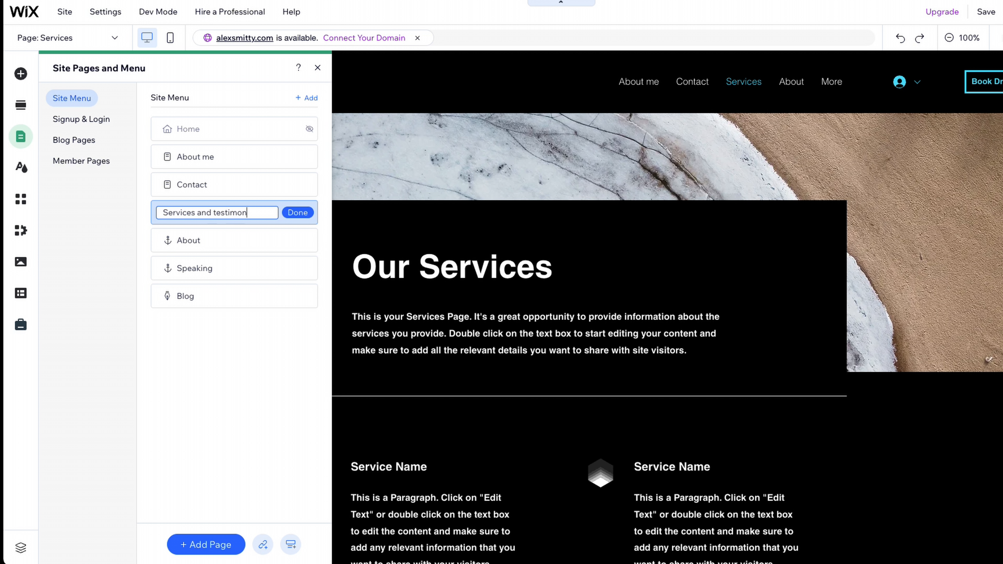
type("ials")
key("Return")
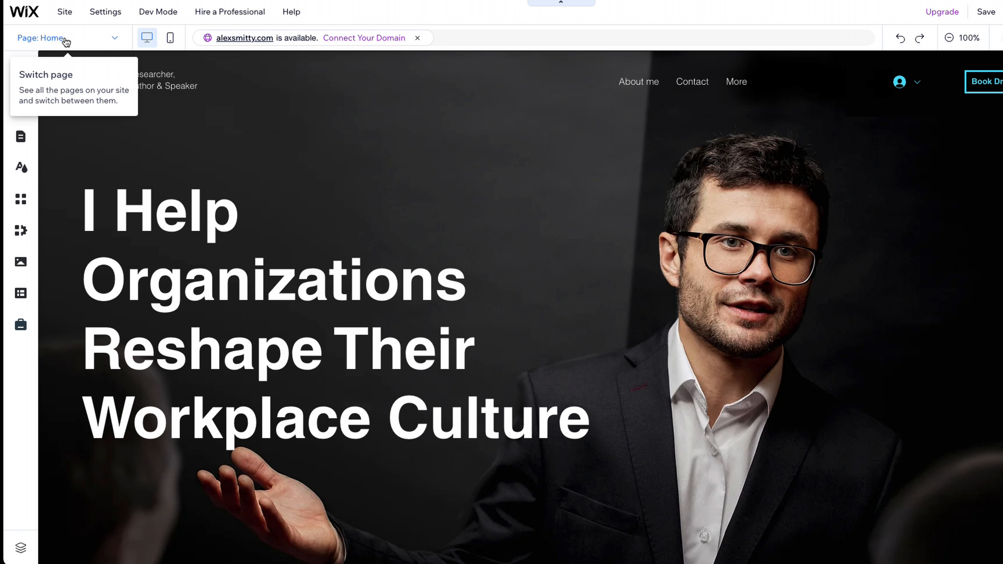
On the About me page, replace the portrait with the dark-suited man image from a Media from Wix search for "business man".
left_click(67, 40)
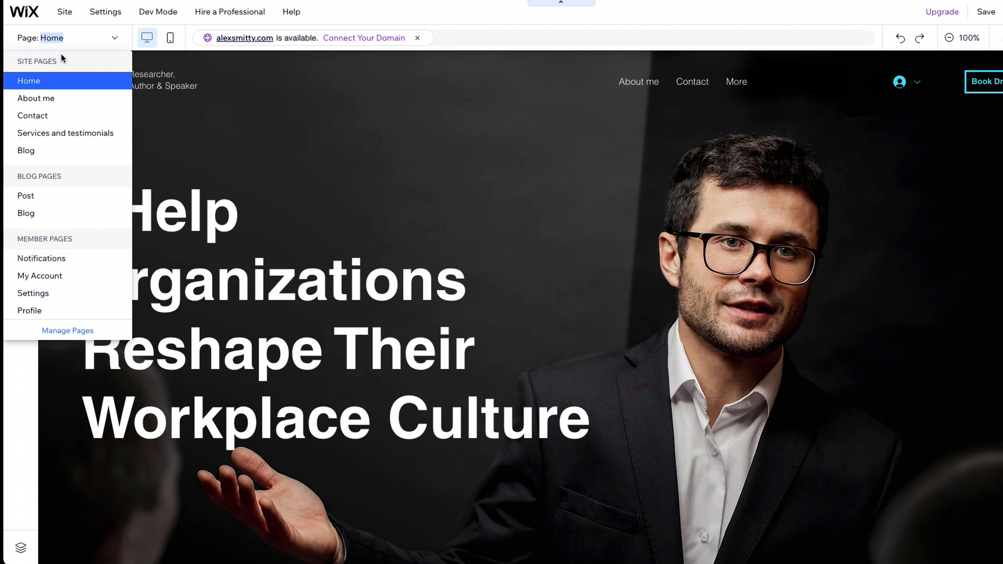
left_click(44, 97)
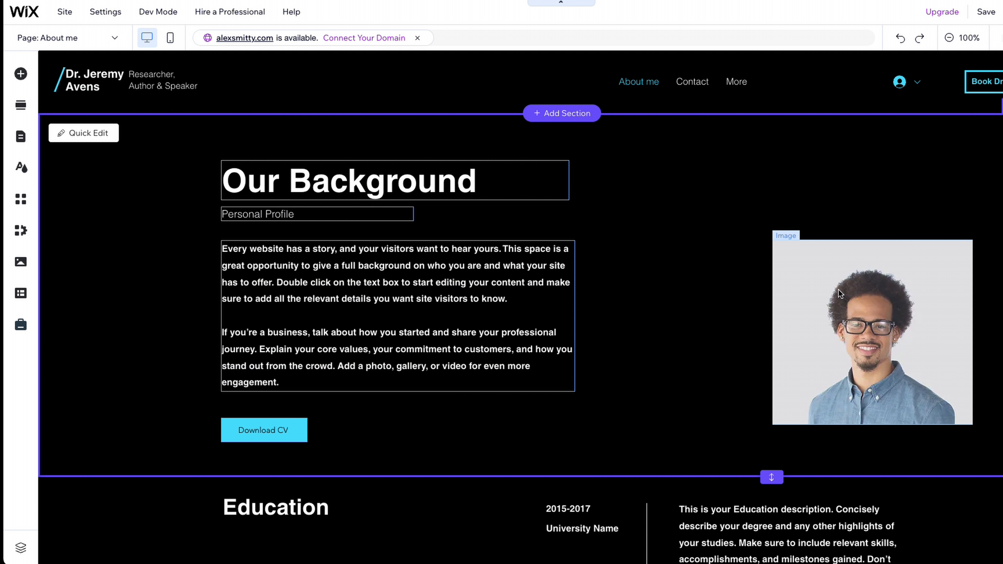
left_click(839, 291)
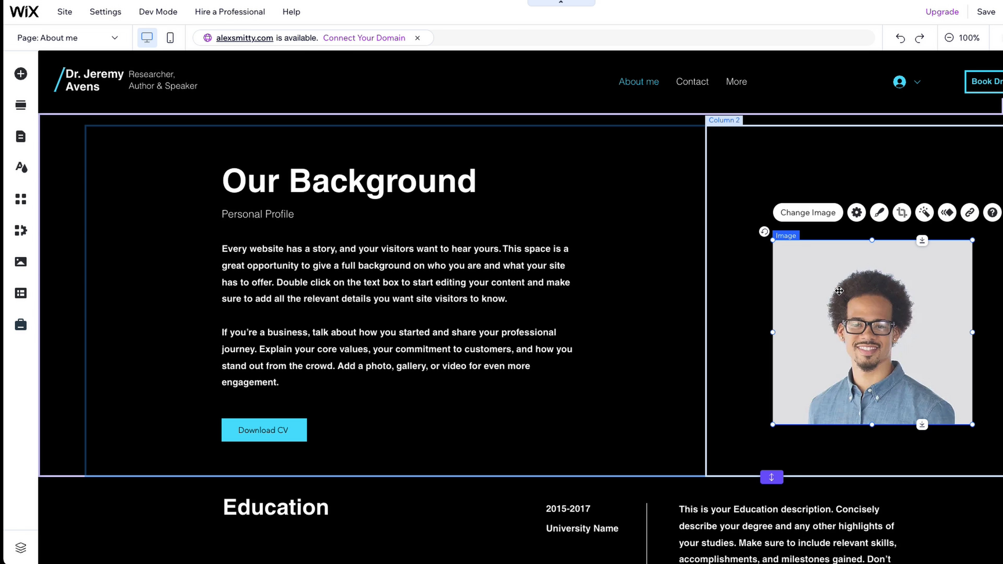
left_click(810, 218)
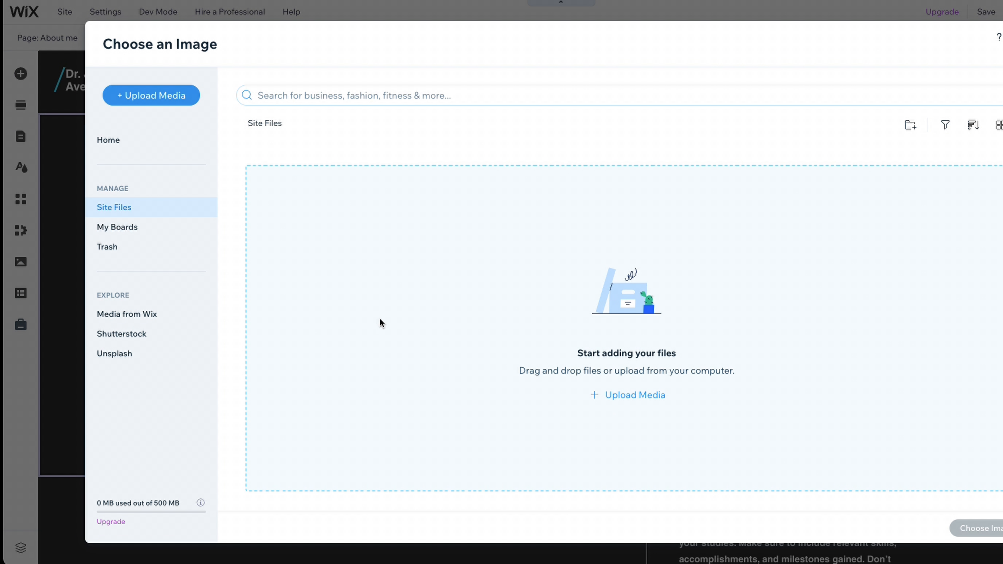
left_click(155, 314)
left_click(268, 96)
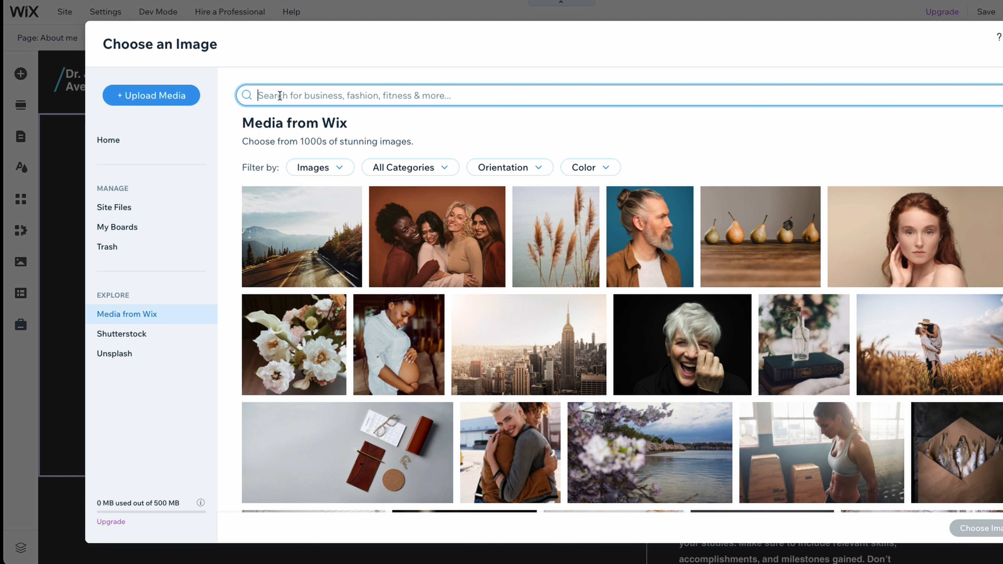
type("business man")
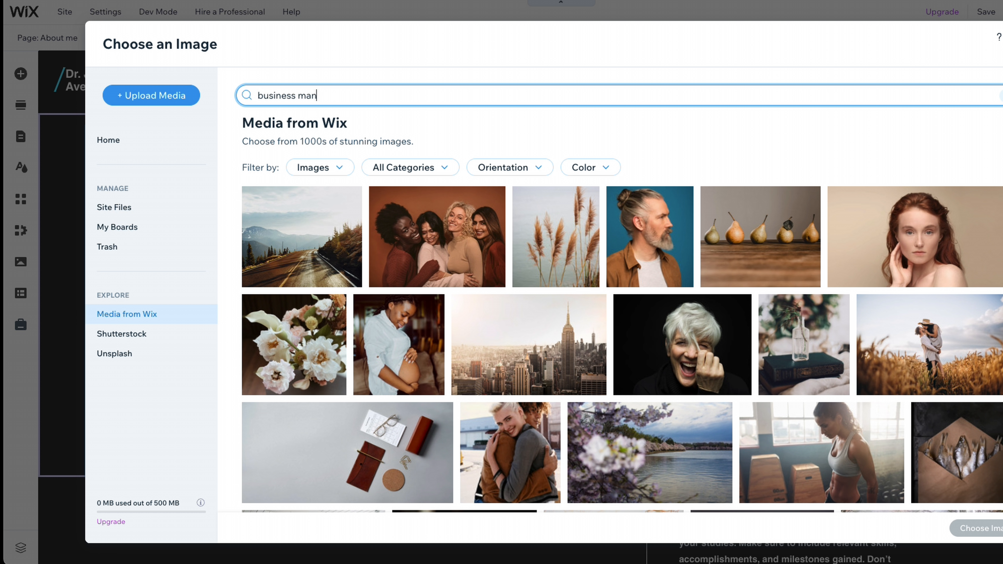
key("Return")
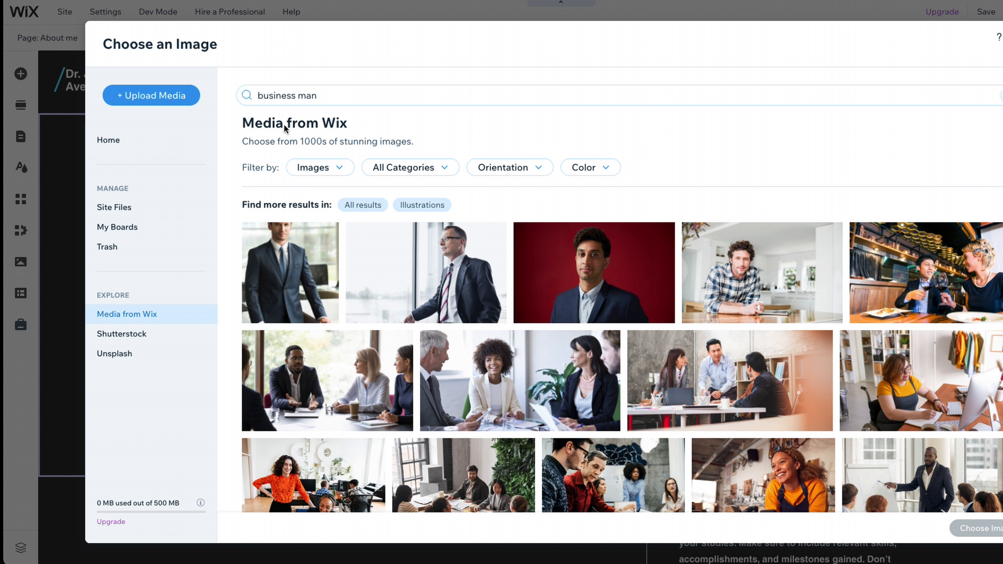
left_click(286, 260)
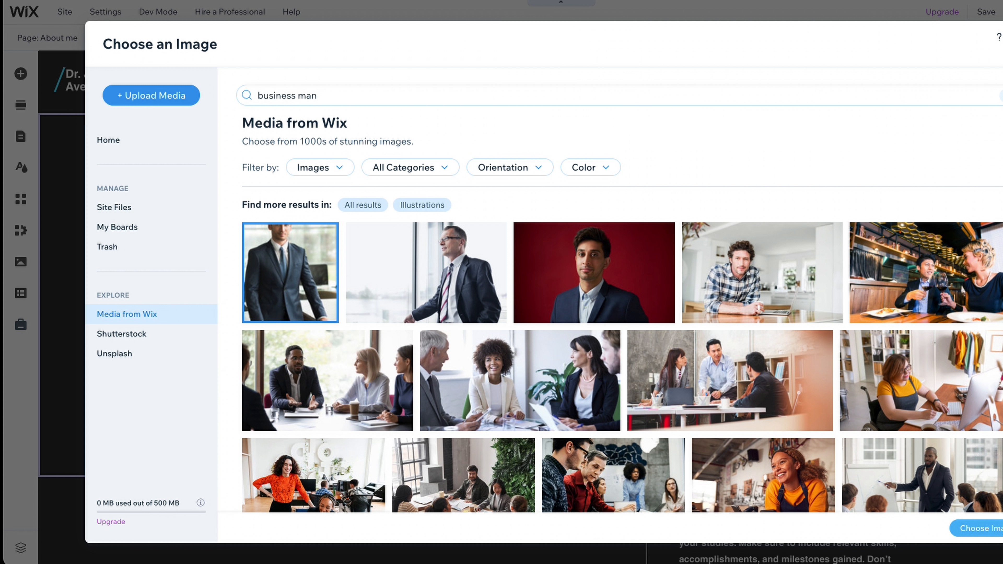
left_click(990, 528)
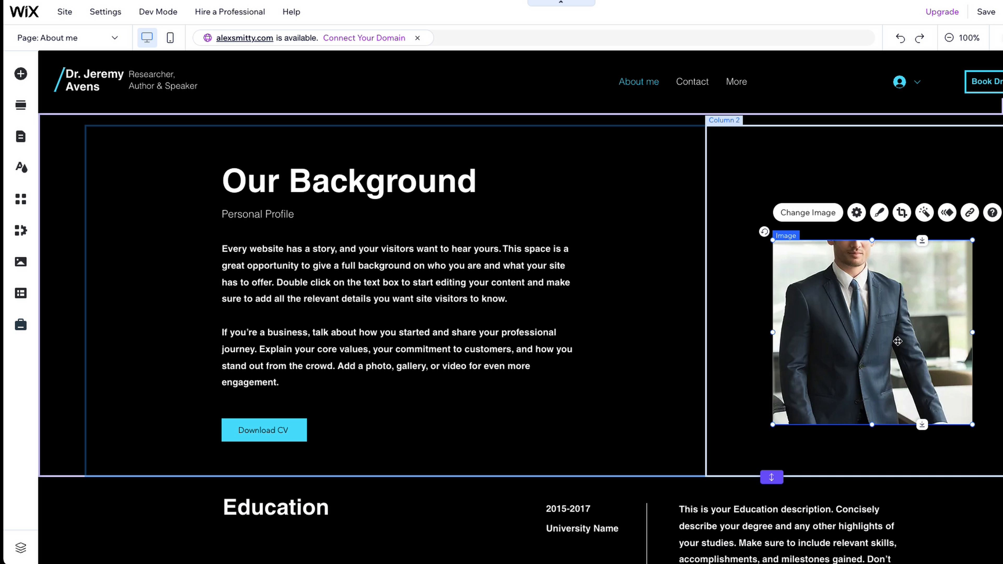
Reposition the crop of the businessman image so the frame shows his face and upper body.
scroll(897, 341, "down", 2)
double_click(896, 340)
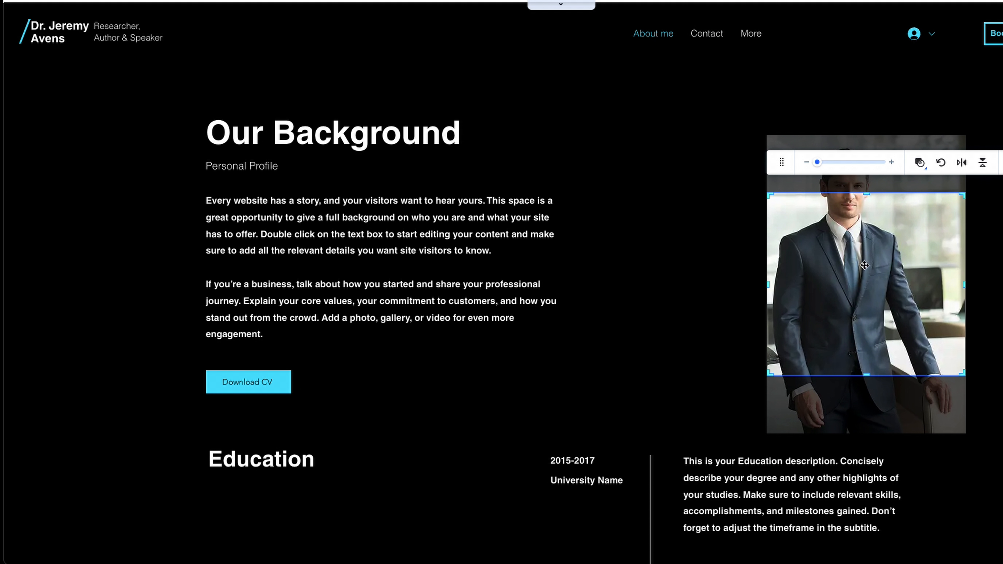
left_click_drag(843, 244, 885, 339)
left_click(1001, 163)
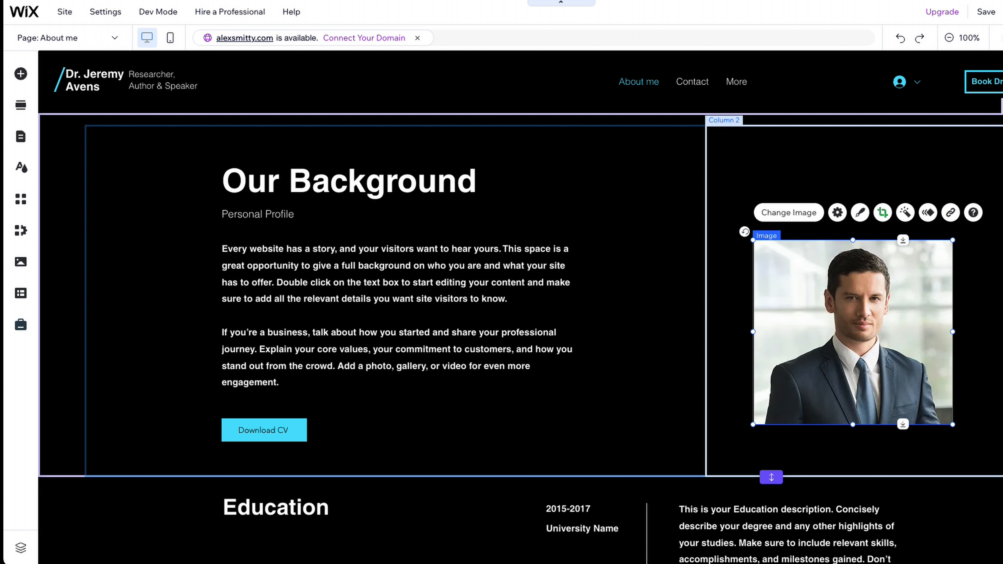
left_click(632, 140)
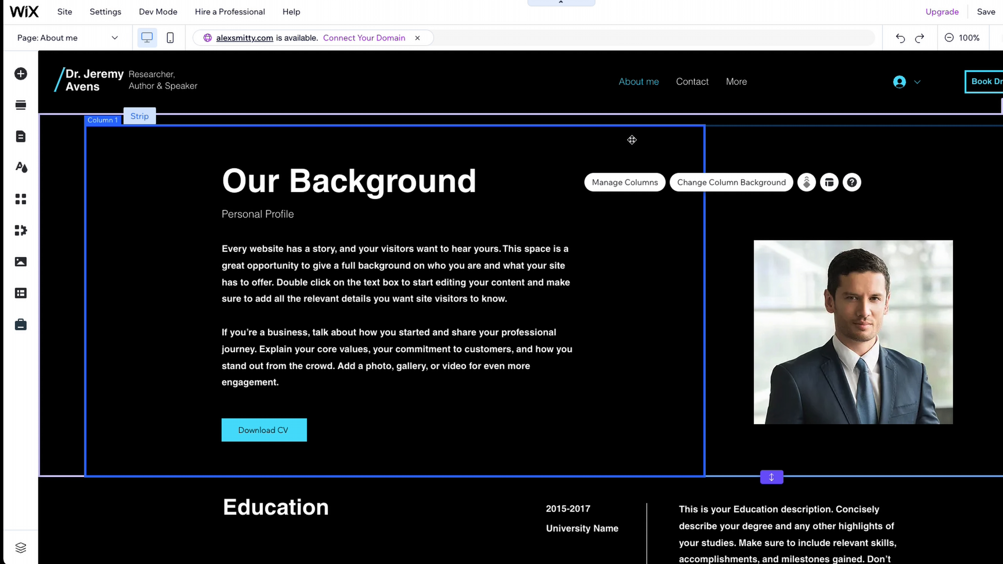
Generate AI paragraph suggestions on the About topic for the Our Background body text, mentioning "business coach from new york".
left_click(382, 266)
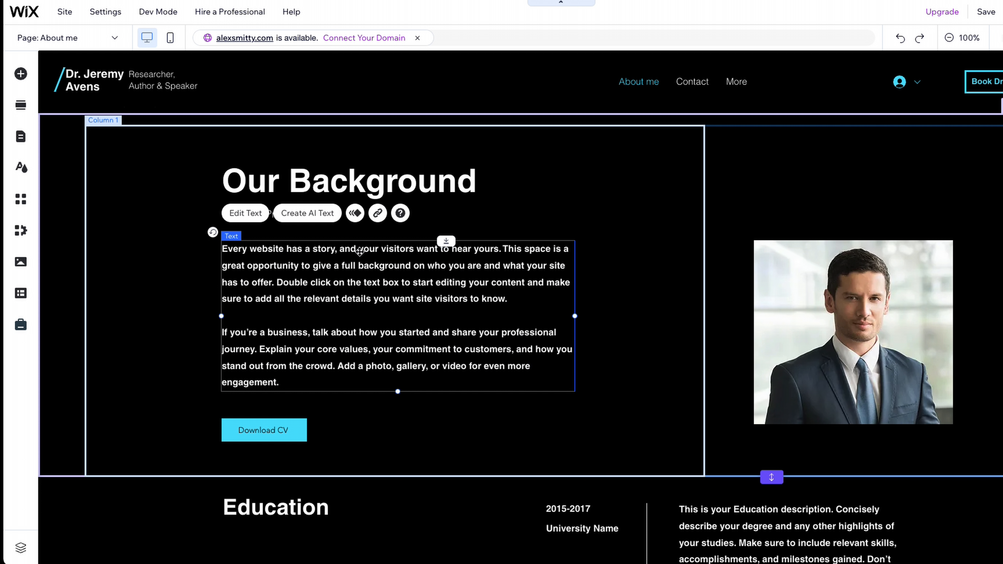
left_click(317, 225)
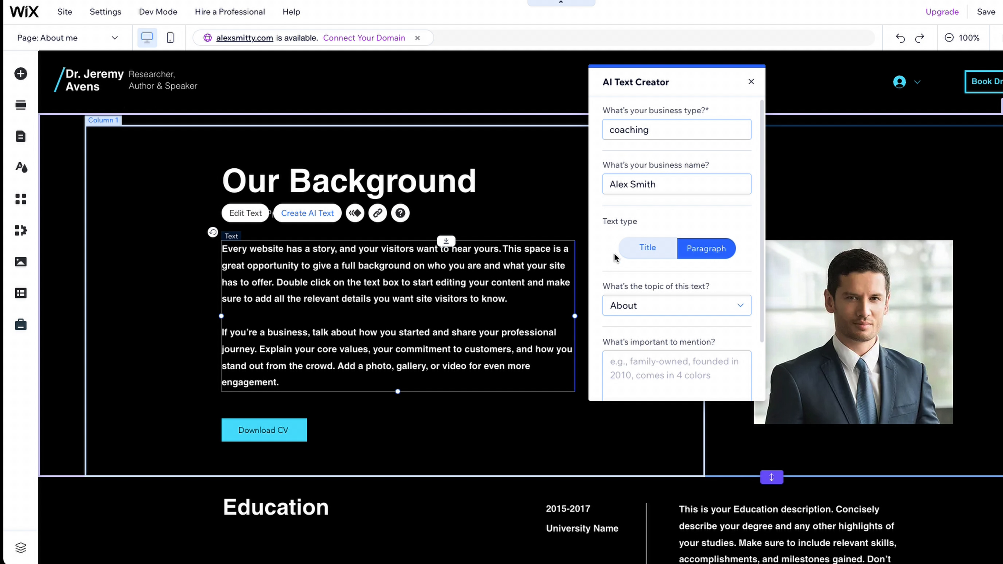
left_click(634, 362)
type("business coach from new york")
scroll(695, 347, "down", 3)
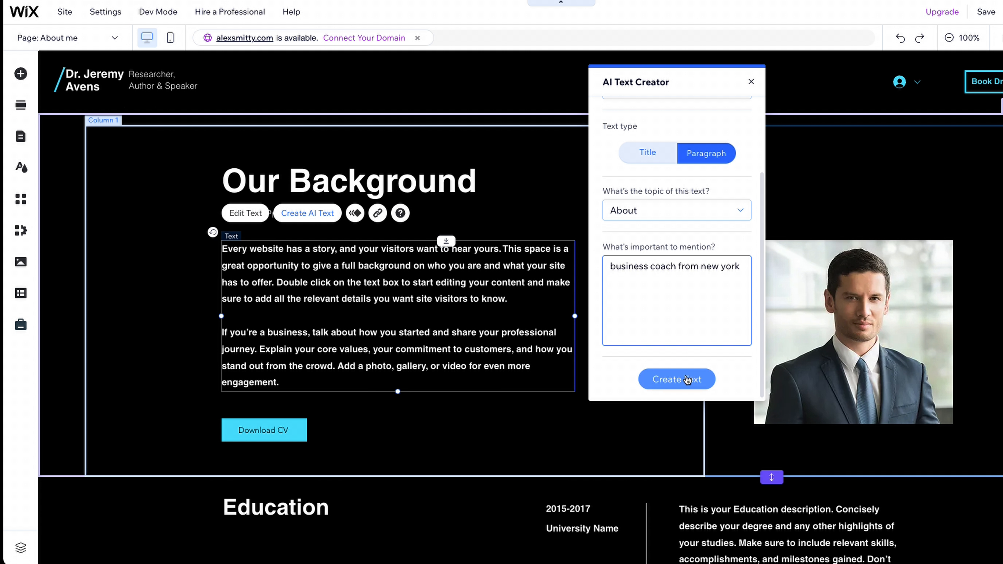
left_click(687, 380)
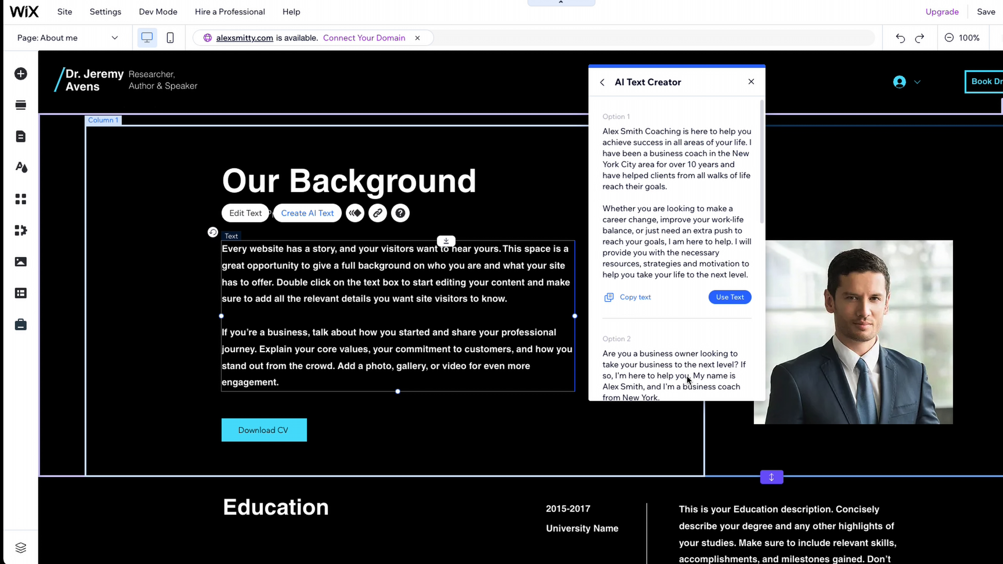
Try the third AI suggestion as the Our Background body text and undo the replacement.
scroll(665, 238, "down", 3)
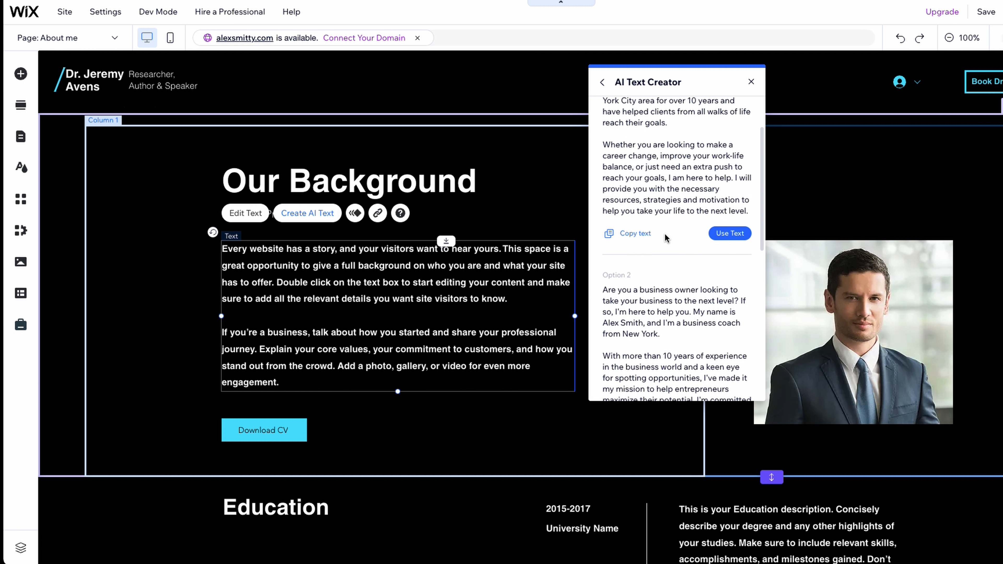
scroll(665, 238, "down", 7)
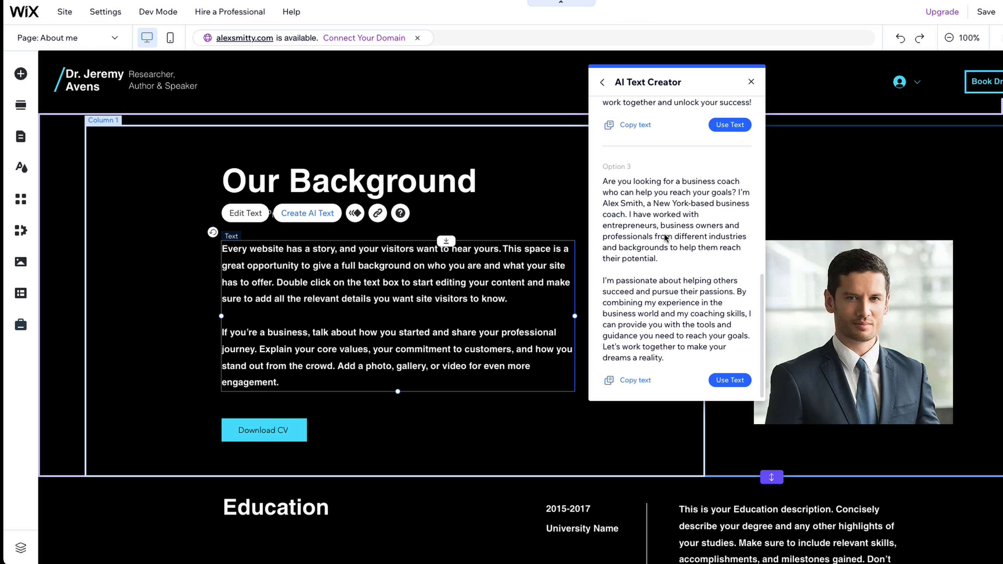
left_click(729, 380)
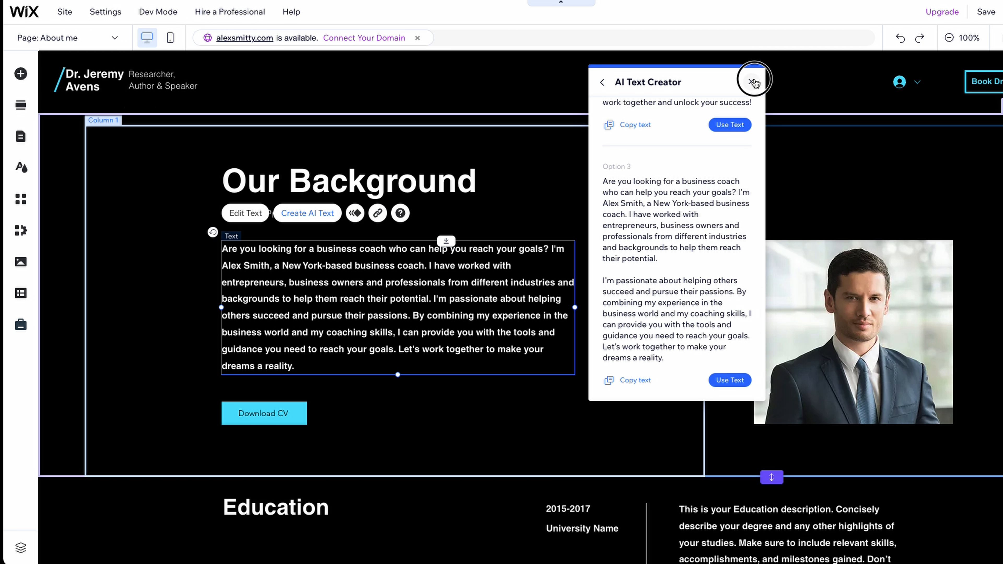
left_click(751, 82)
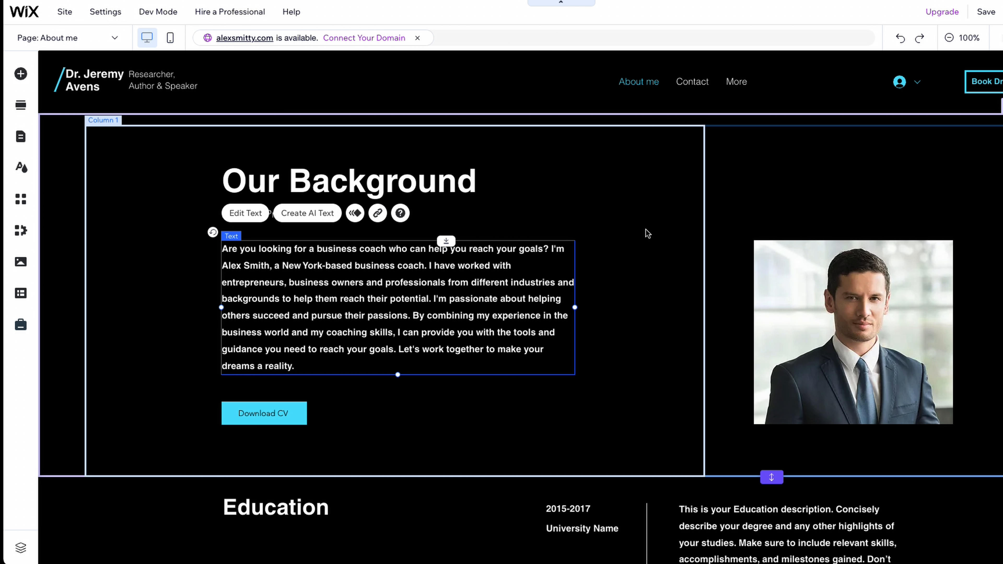
key("ctrl+z")
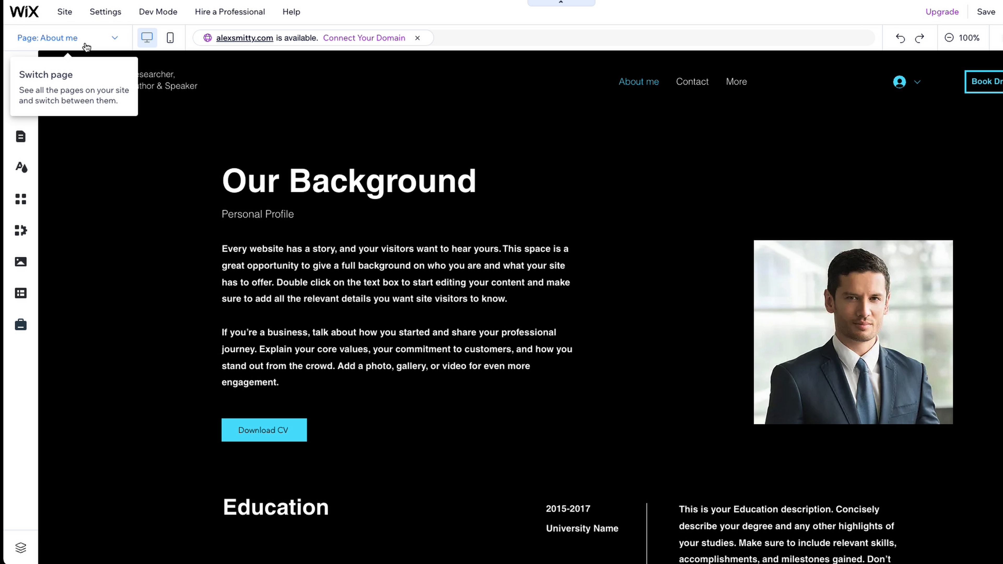
Switch to the Blog site page and open its post management dashboard.
left_click(84, 43)
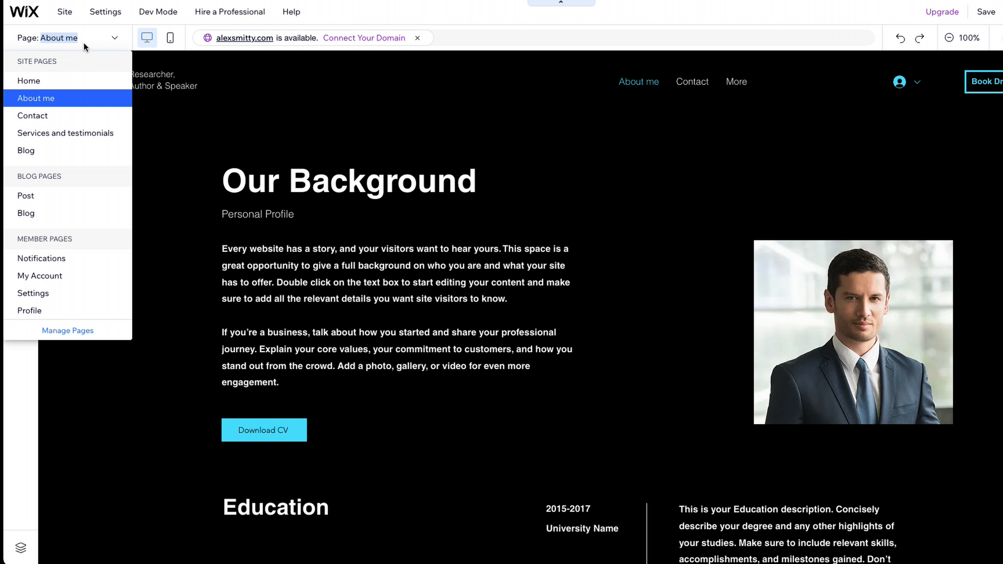
left_click(27, 151)
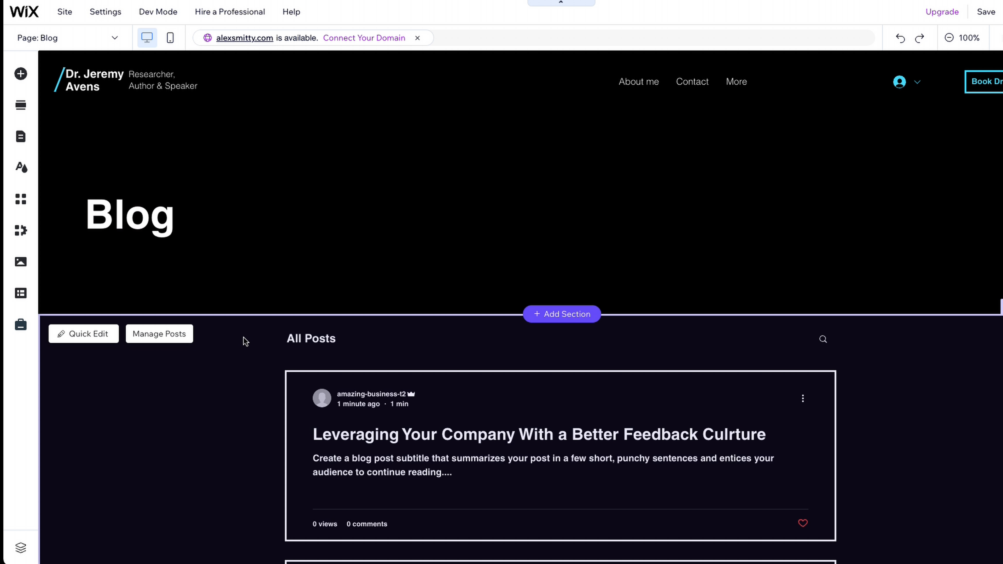
left_click(175, 336)
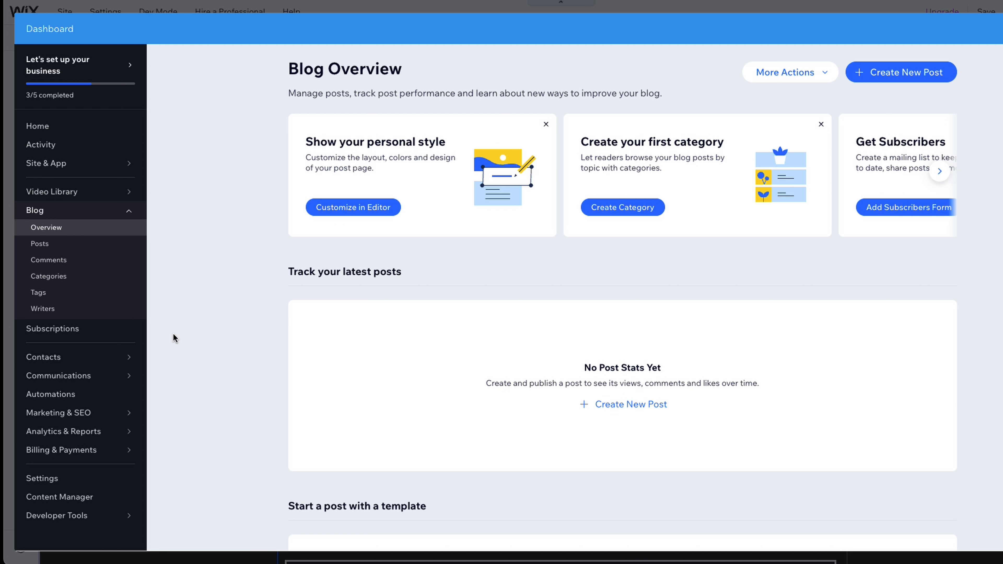
Create a new blog post titled "Your first post" with the body "text".
left_click(902, 72)
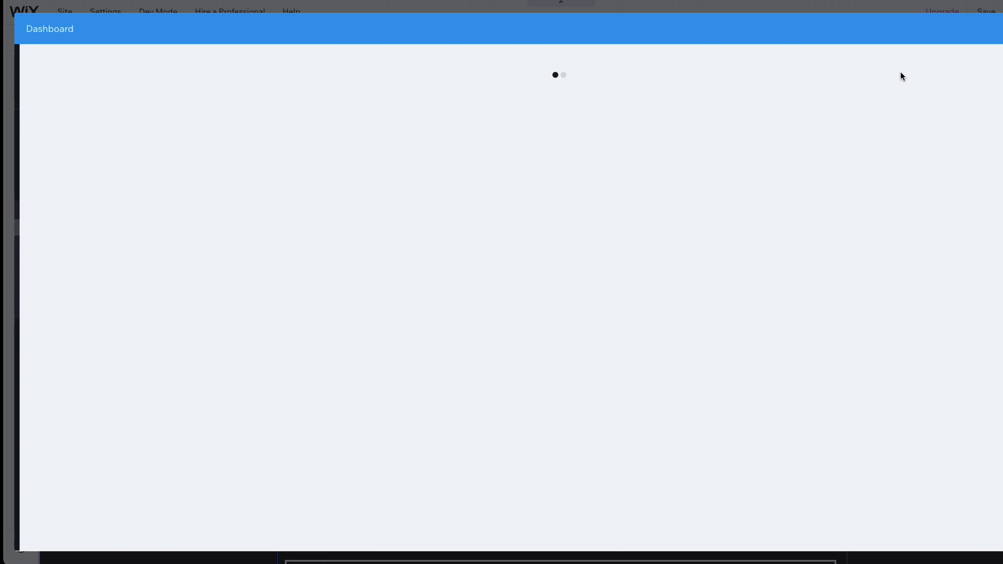
type("Your first po")
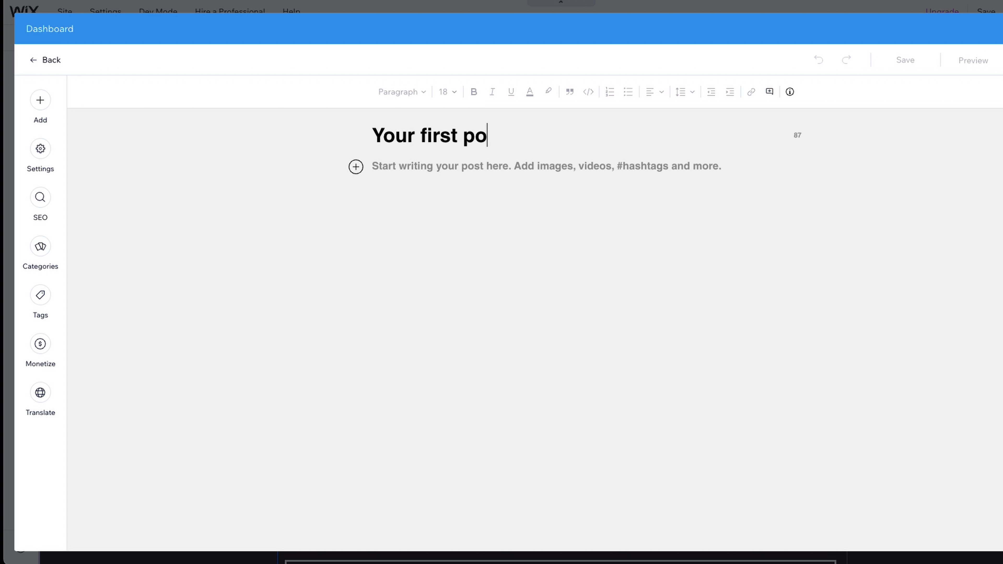
type("st")
key("Return")
type("text")
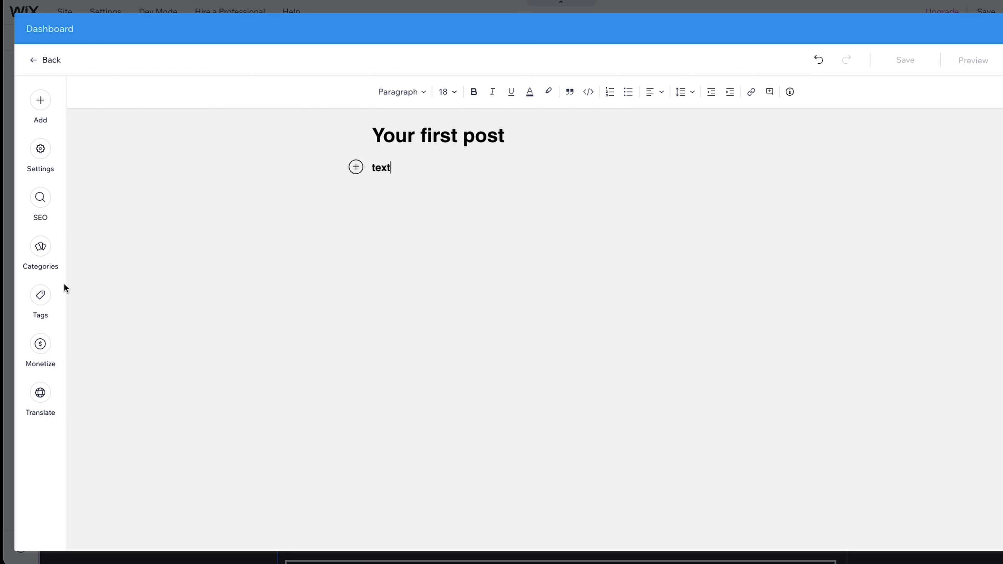
Review the tag and category options of the new blog post and publish it.
left_click(46, 296)
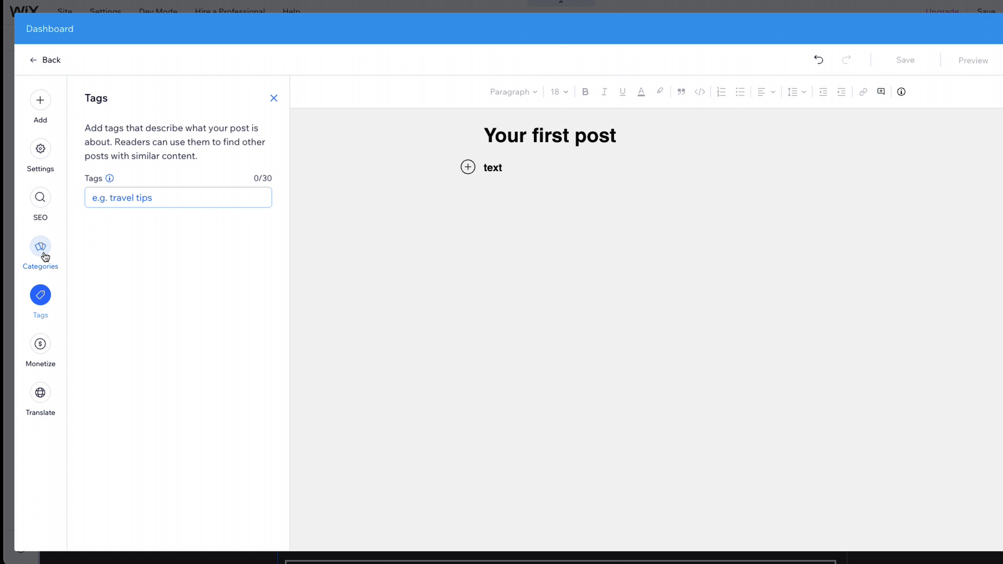
left_click(46, 257)
left_click(825, 160)
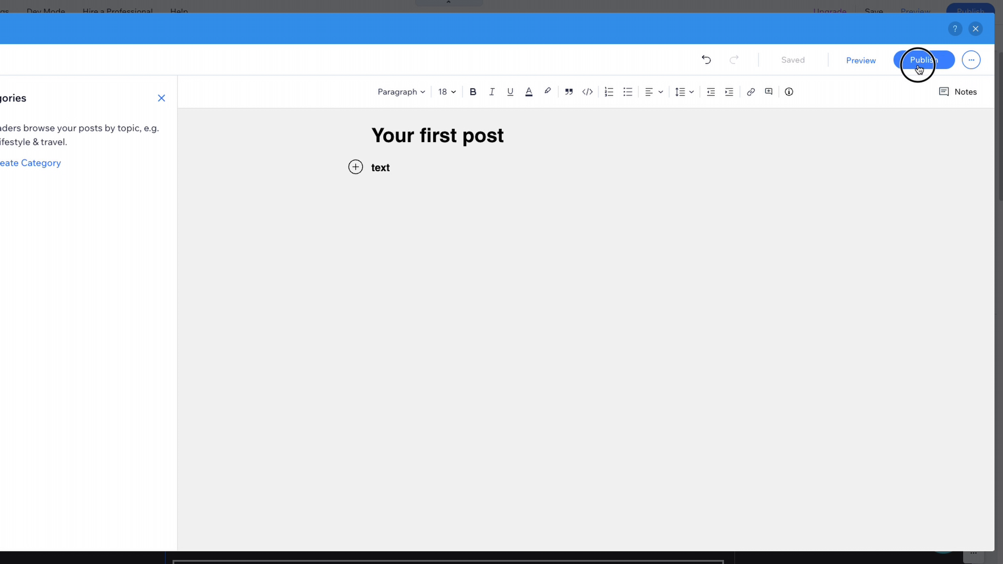
left_click(919, 63)
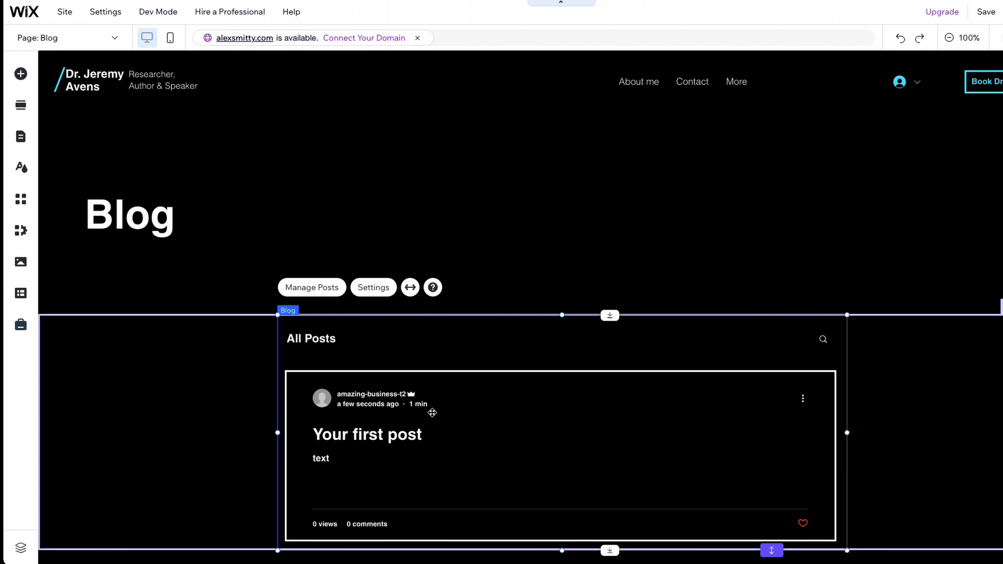
Check the blog's comments in the post management dashboard and close the dashboard.
left_click(309, 287)
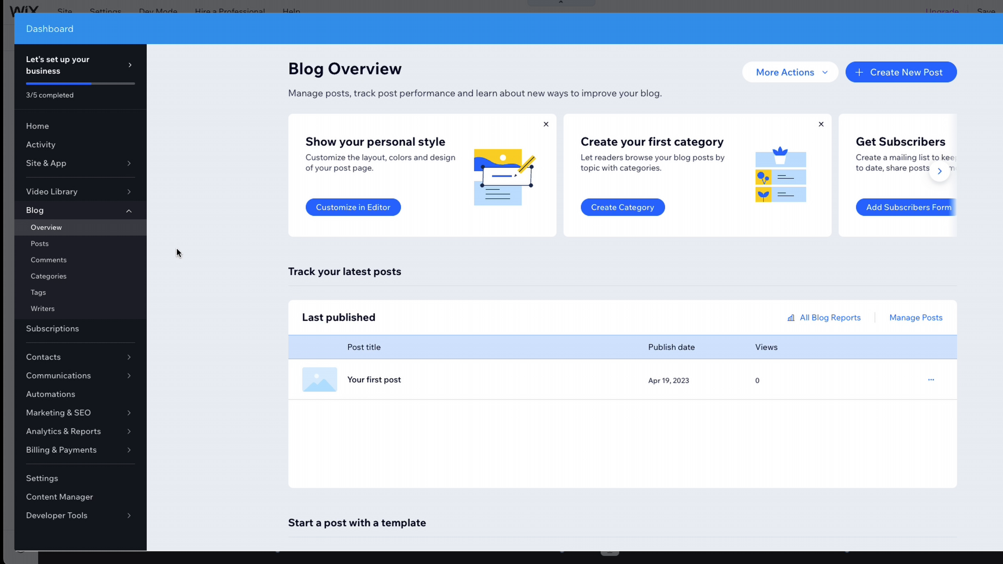
left_click(65, 262)
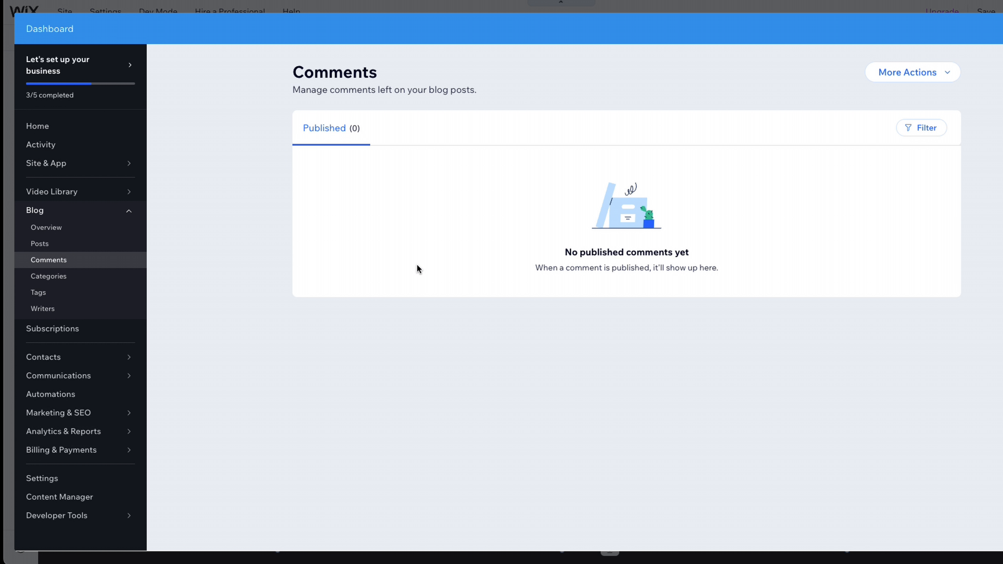
left_click(1001, 29)
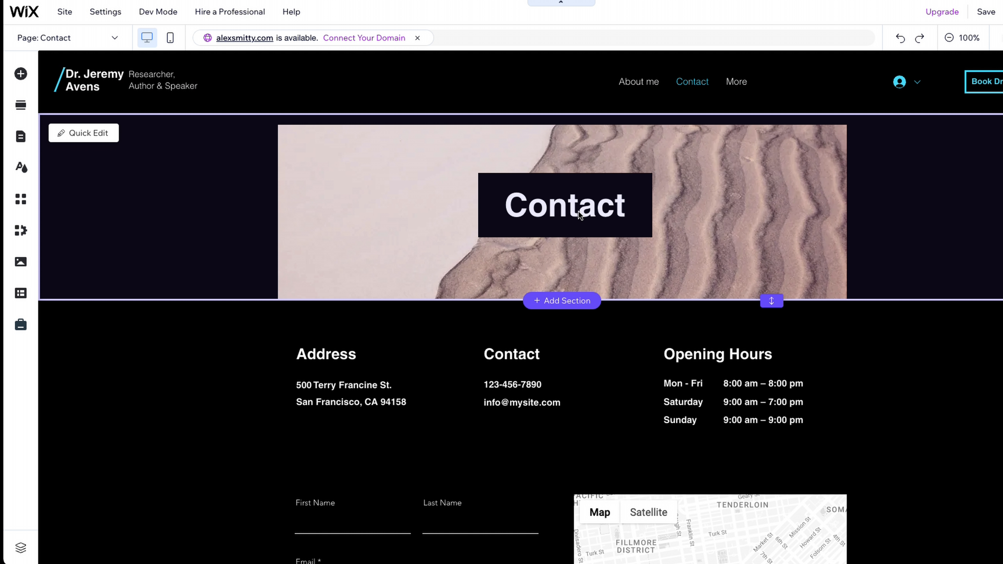
left_click(685, 211)
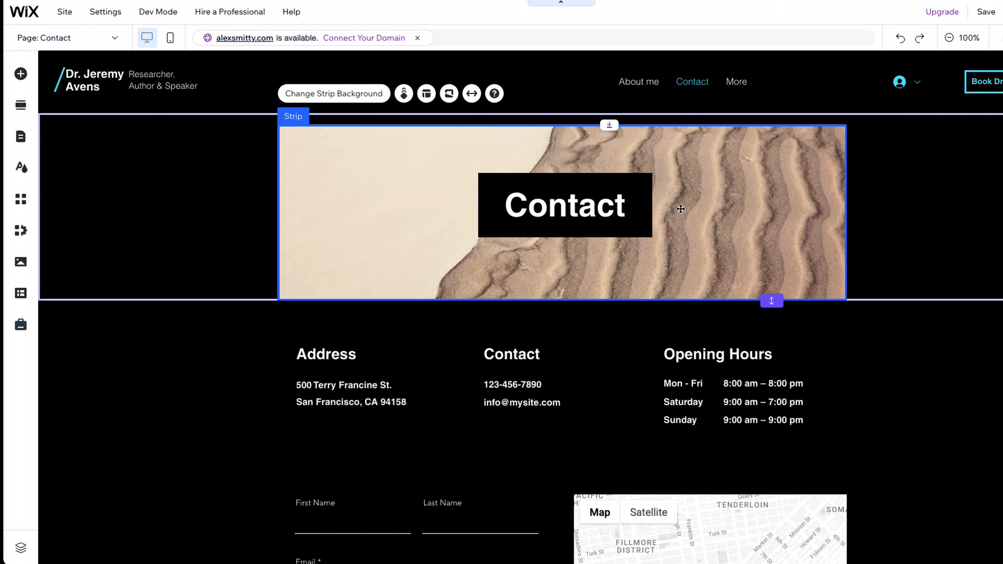
left_click(422, 372)
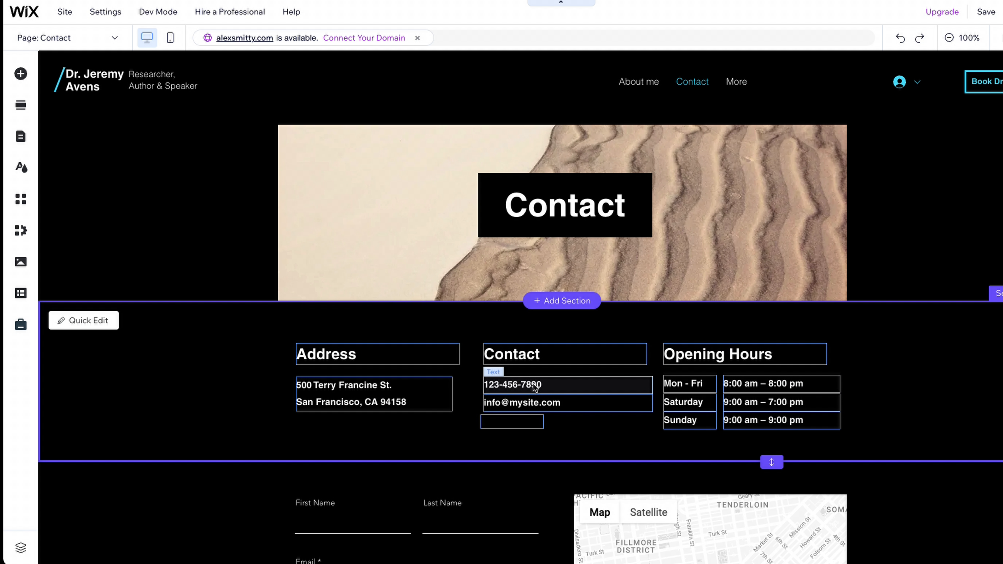
Set the location of the Google map on the Contact page to 5th Avenue in New York.
scroll(634, 369, "down", 8)
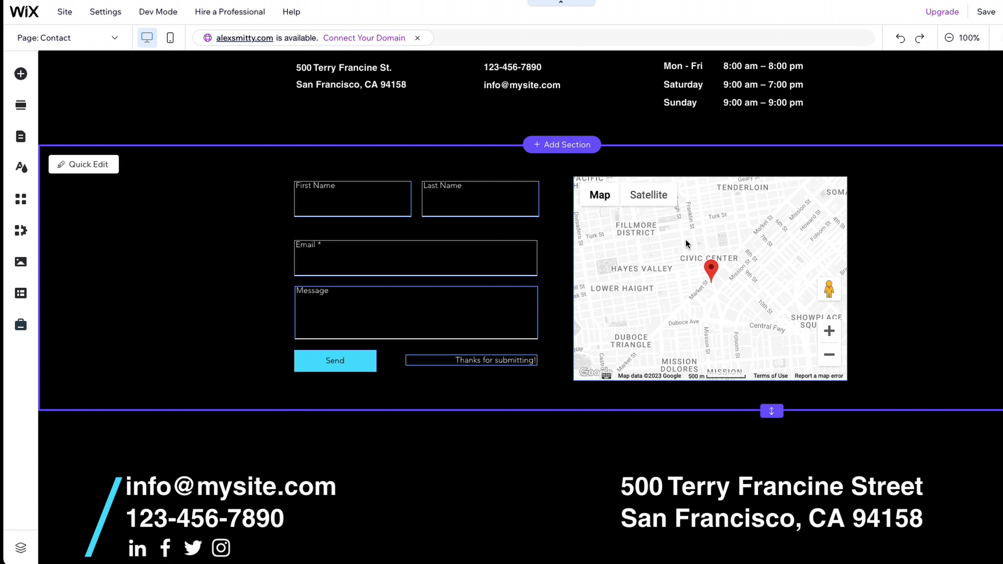
left_click(686, 239)
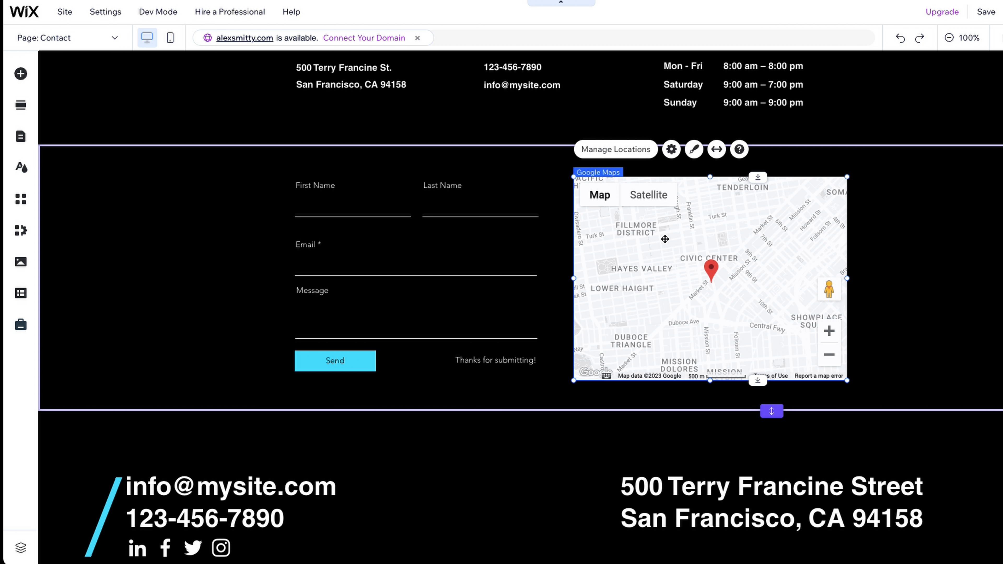
left_click(607, 150)
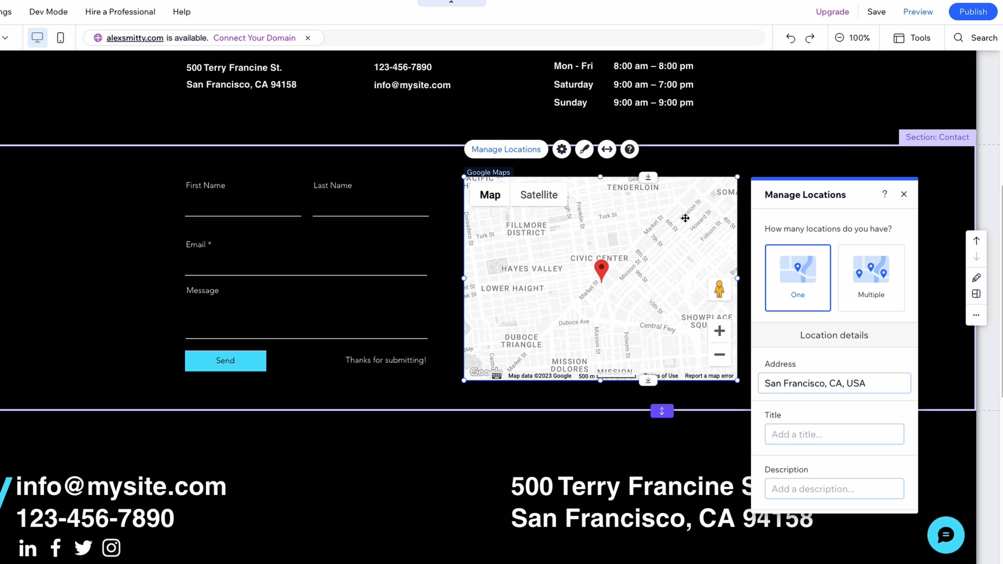
left_click(792, 384)
key("ctrl+a")
type("5th avenue new york")
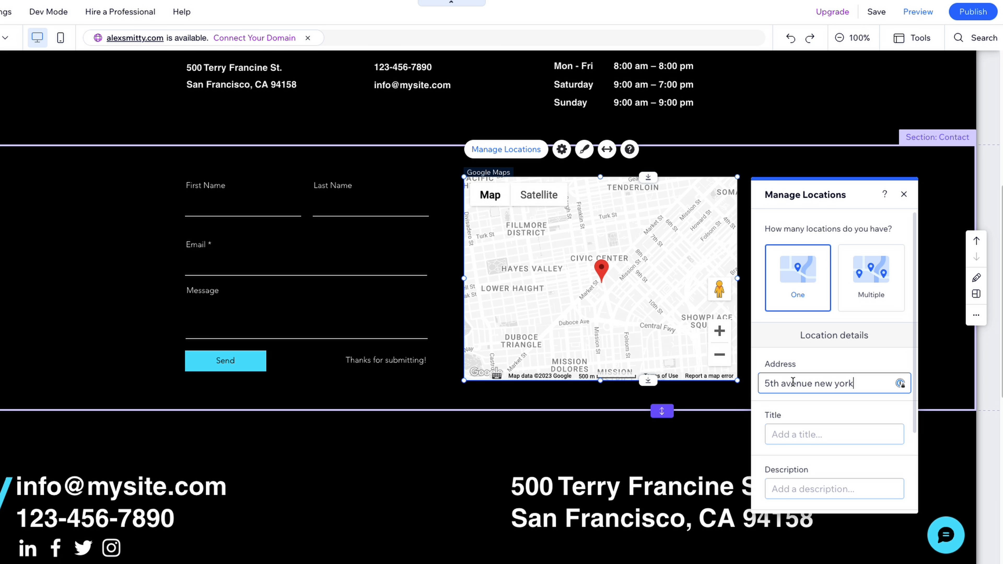
left_click(845, 407)
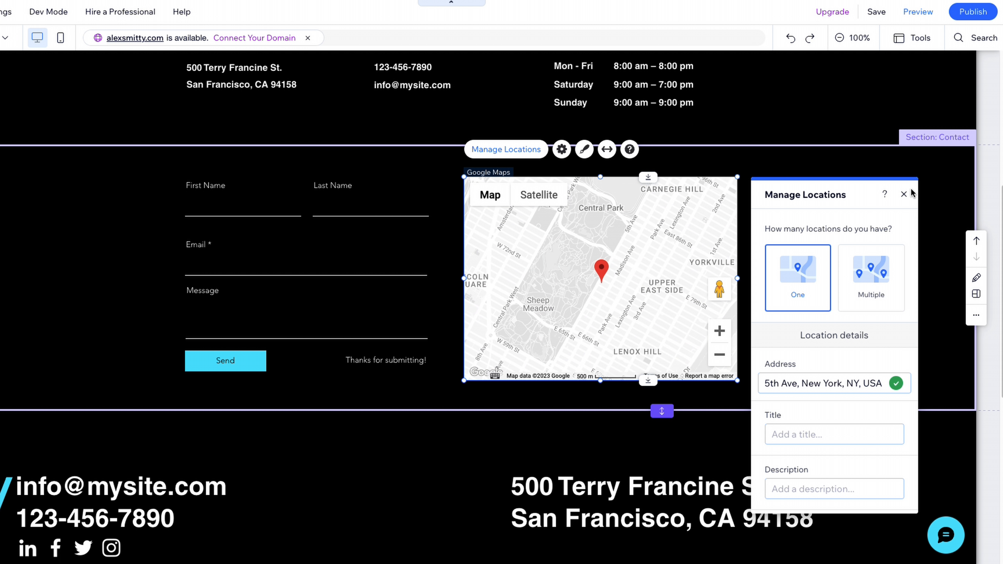
left_click(905, 194)
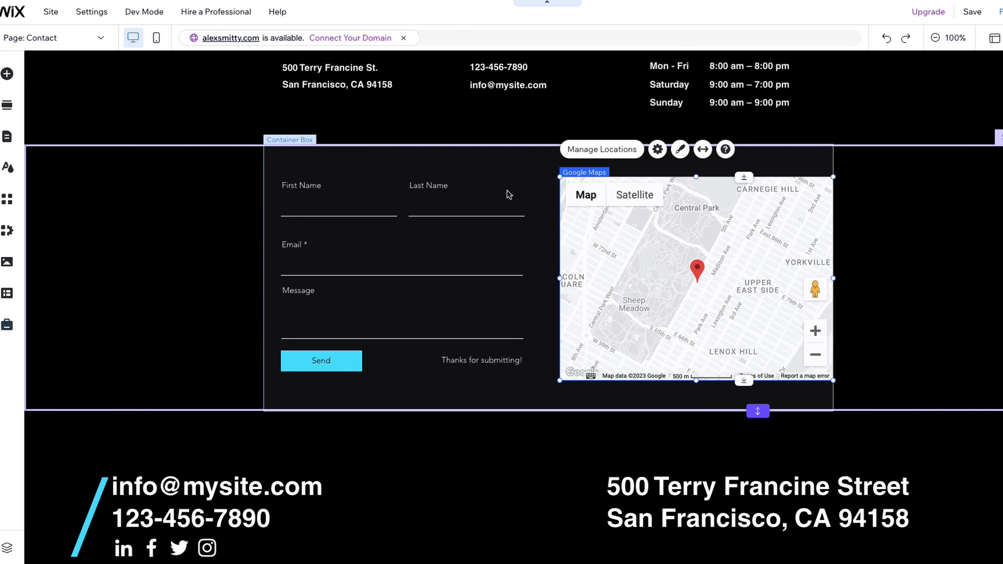
Inspect the contact form's First Name field settings and its "Thanks for submitting!" success message.
left_click(313, 219)
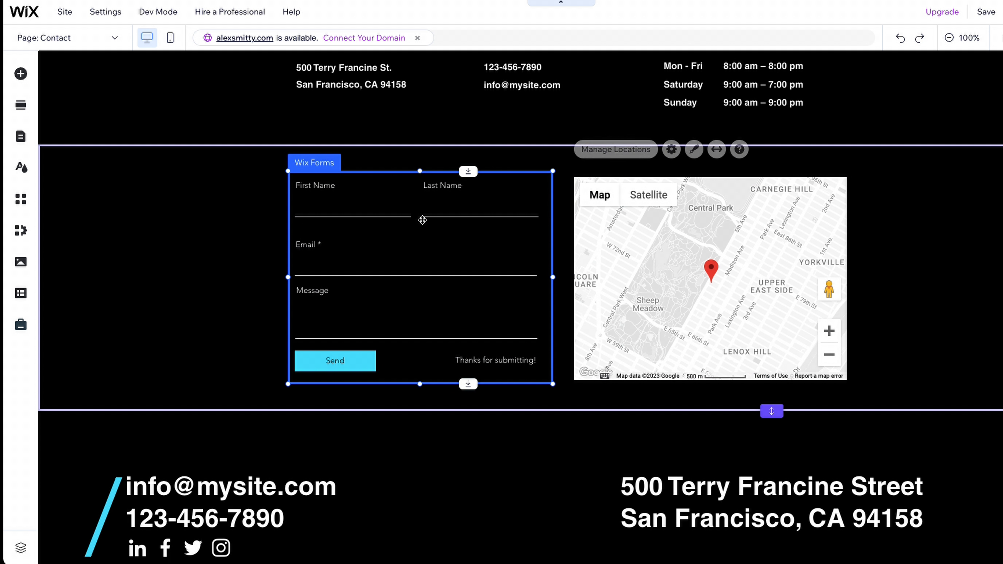
left_click(328, 189)
double_click(328, 189)
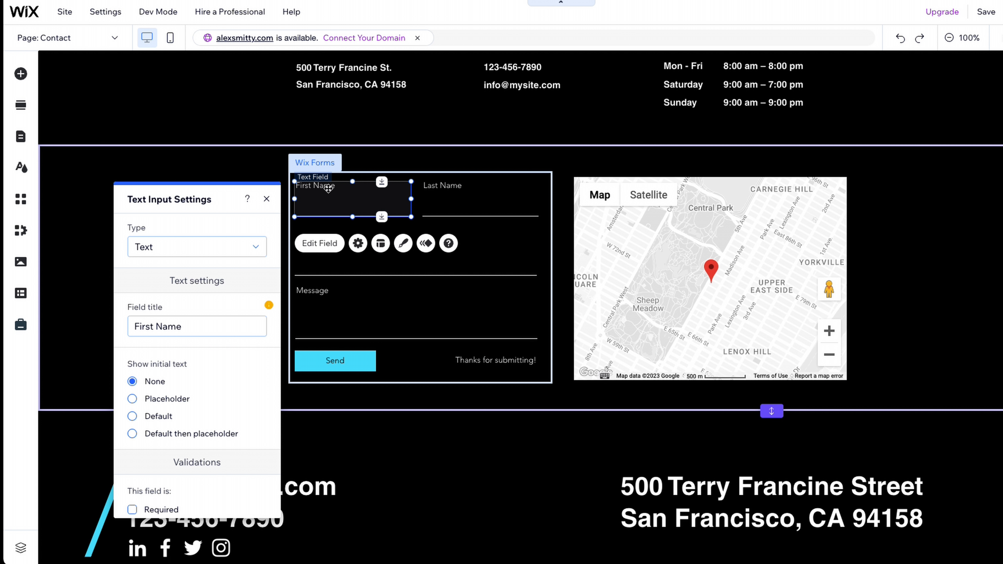
left_click(496, 357)
left_click(495, 358)
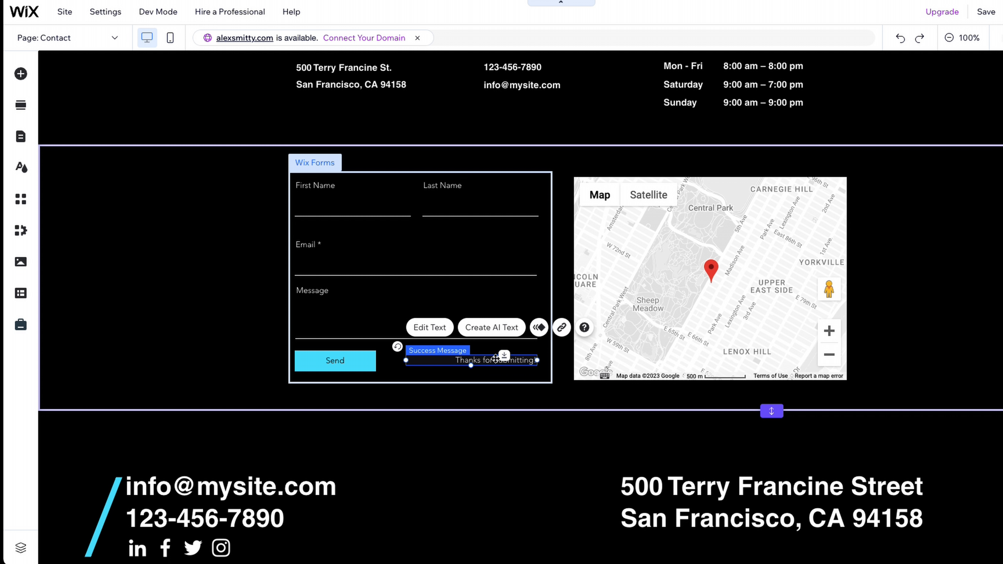
Add a Phone contact field to the Contact page's form.
left_click(565, 174)
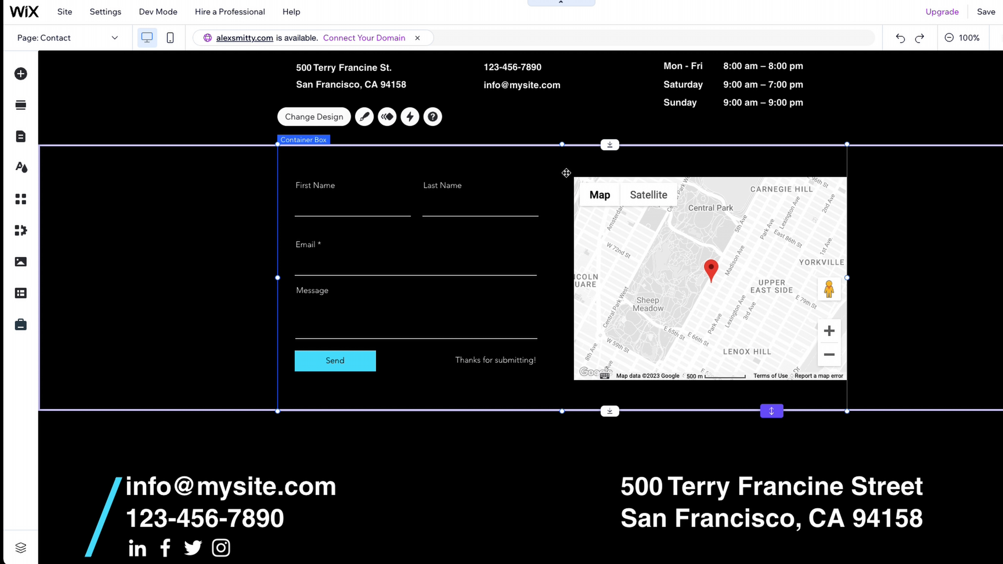
left_click(480, 183)
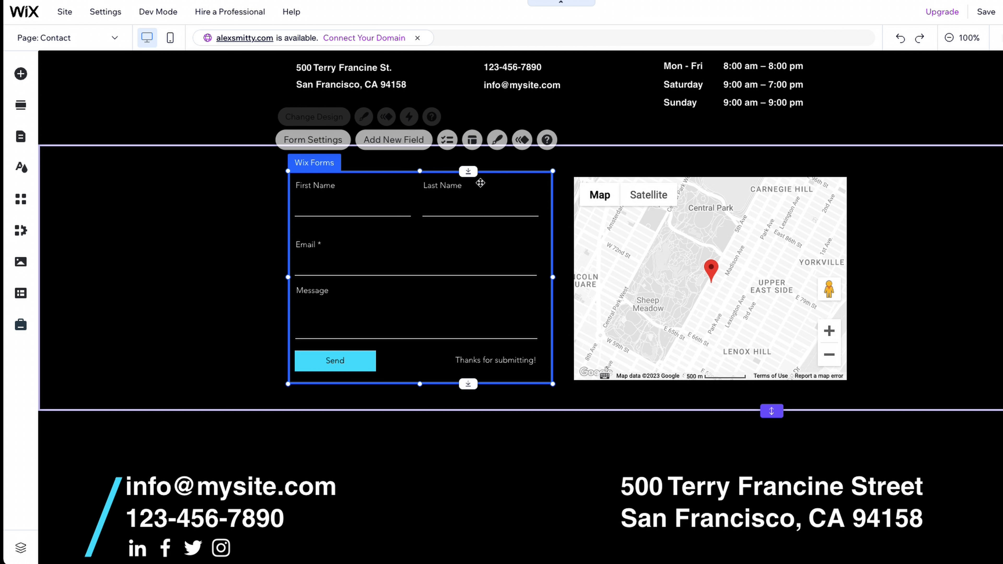
left_click(405, 143)
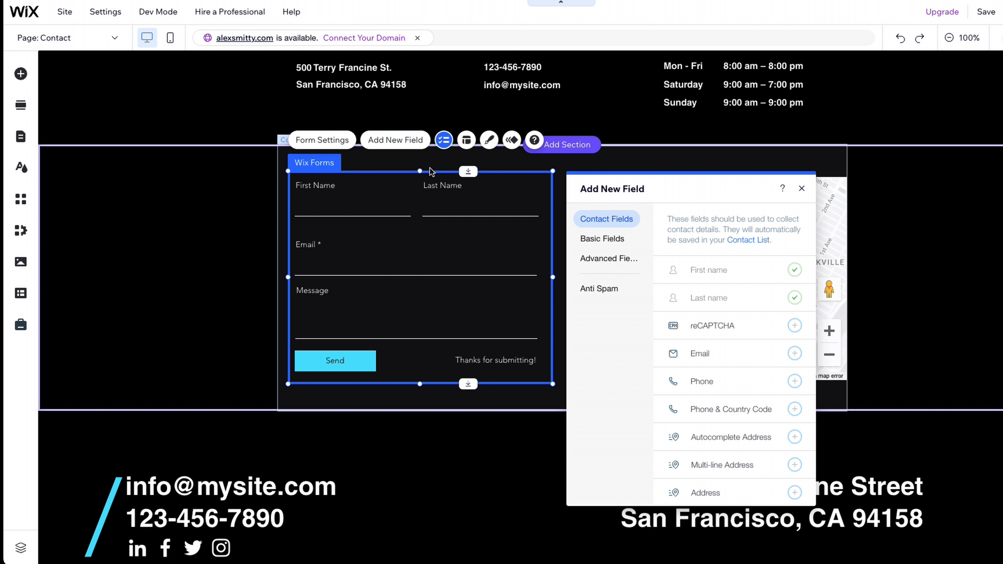
left_click(795, 381)
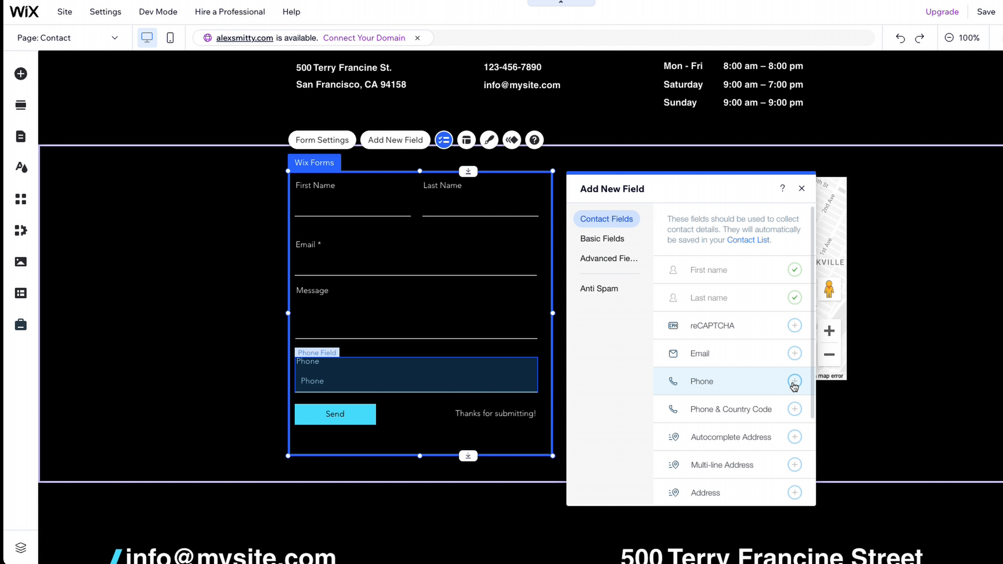
left_click(420, 382)
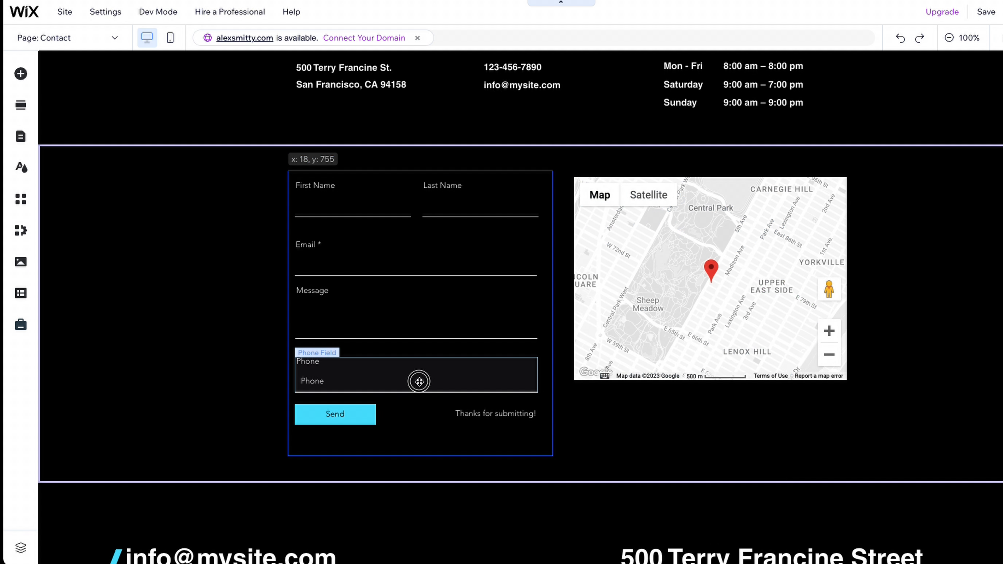
Review the contact form's submissions table and email notification settings.
left_click(528, 178)
left_click(324, 140)
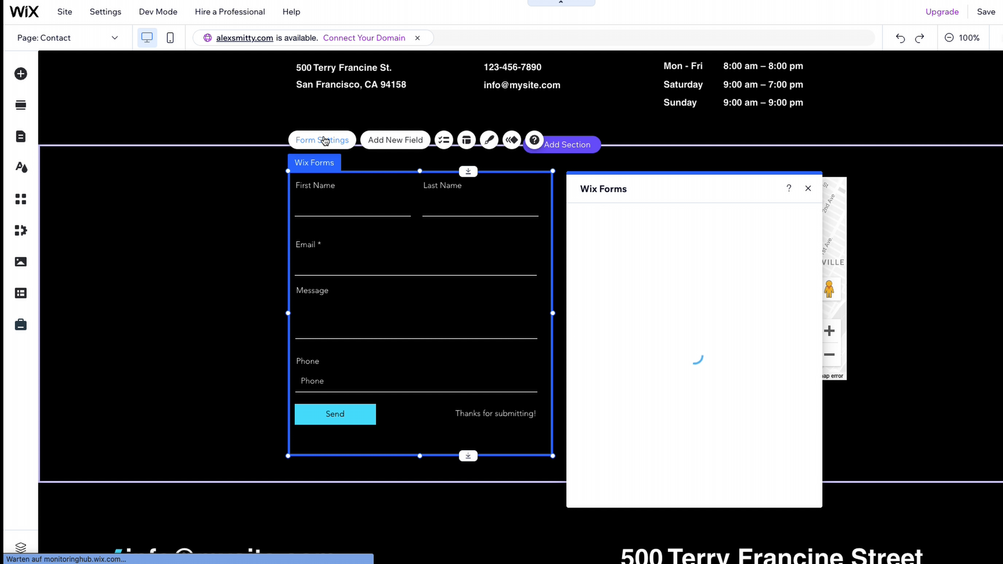
left_click(702, 340)
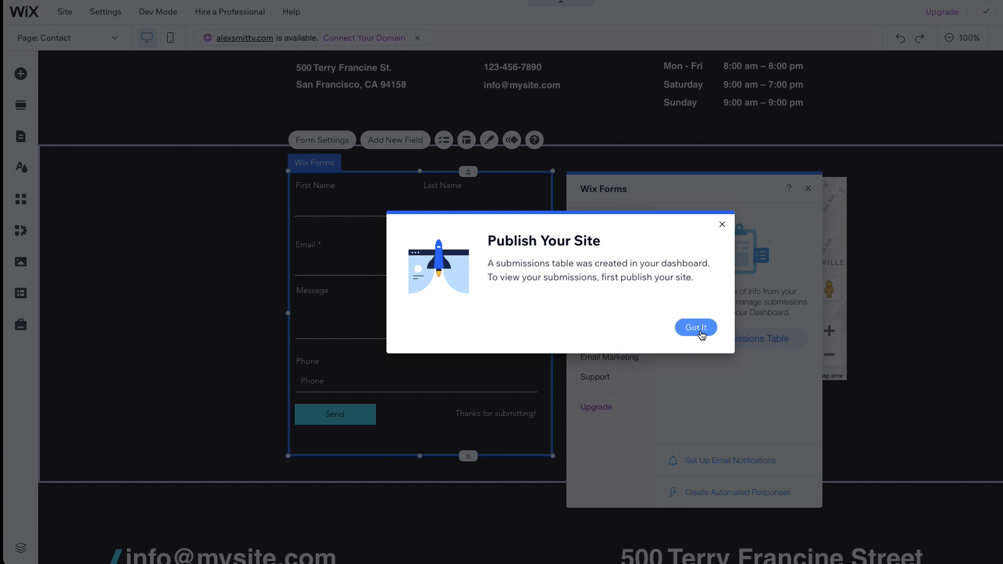
left_click(696, 328)
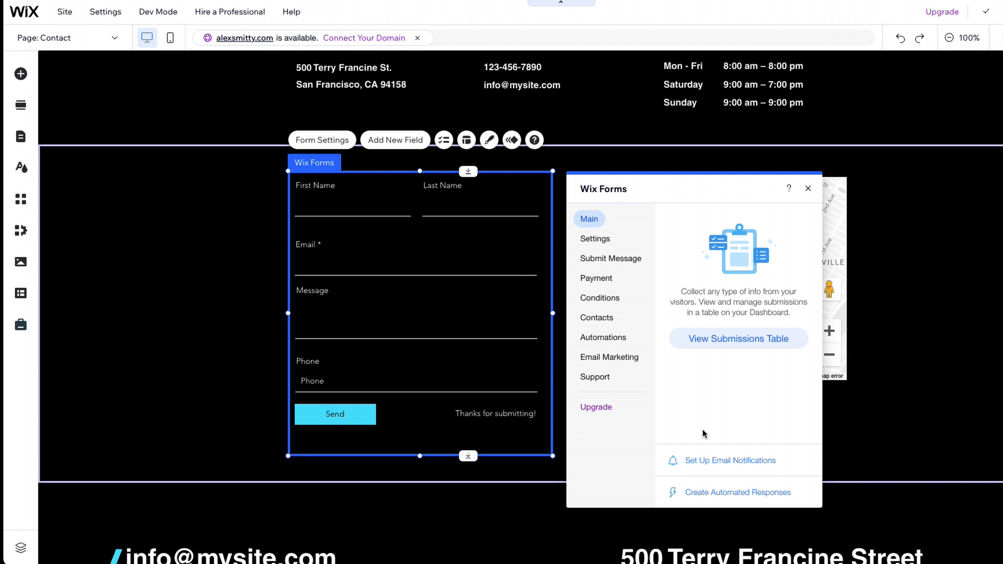
left_click(717, 464)
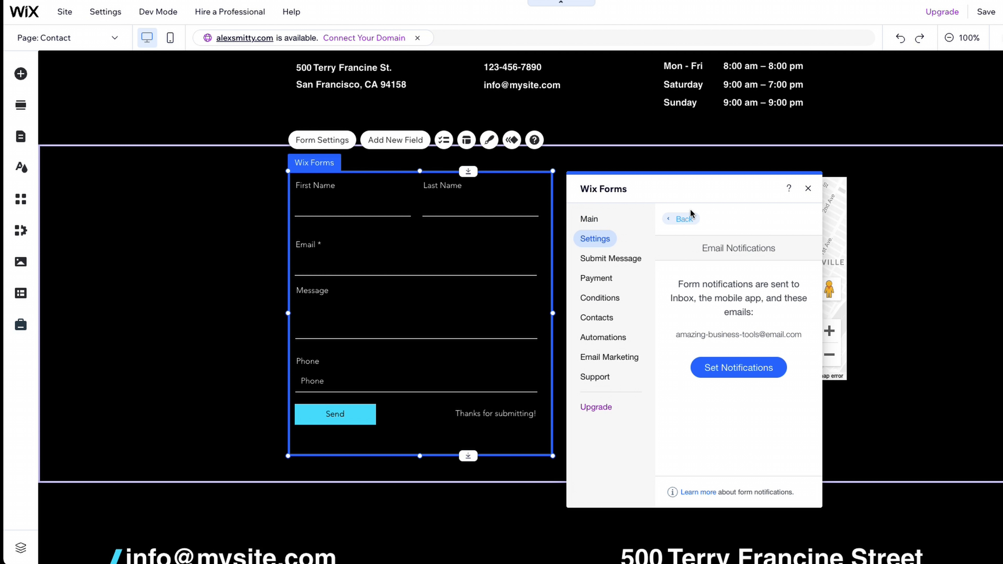
left_click(685, 222)
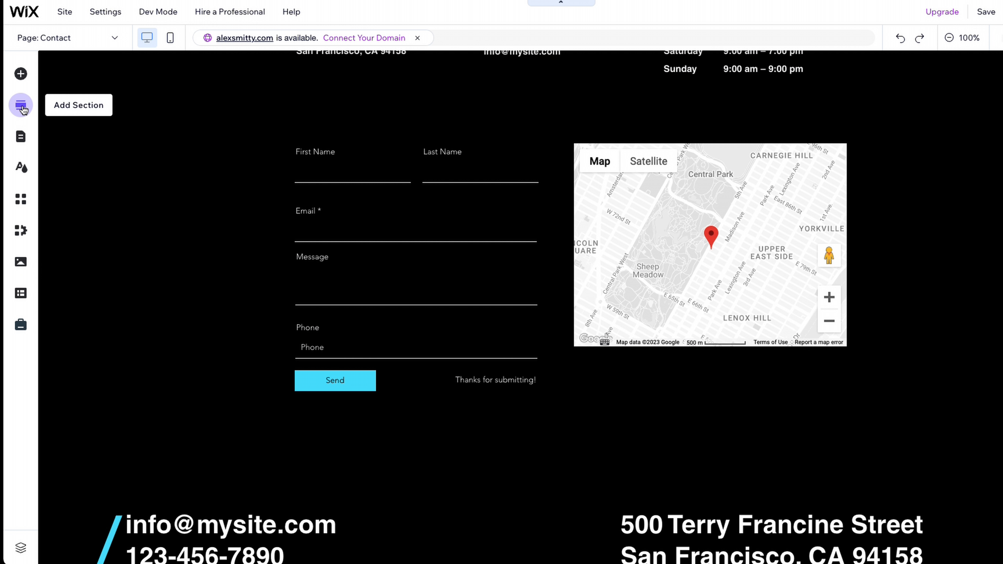
Add the "Join the Club" Subscribe section below the form and map section of the Contact page.
left_click(22, 106)
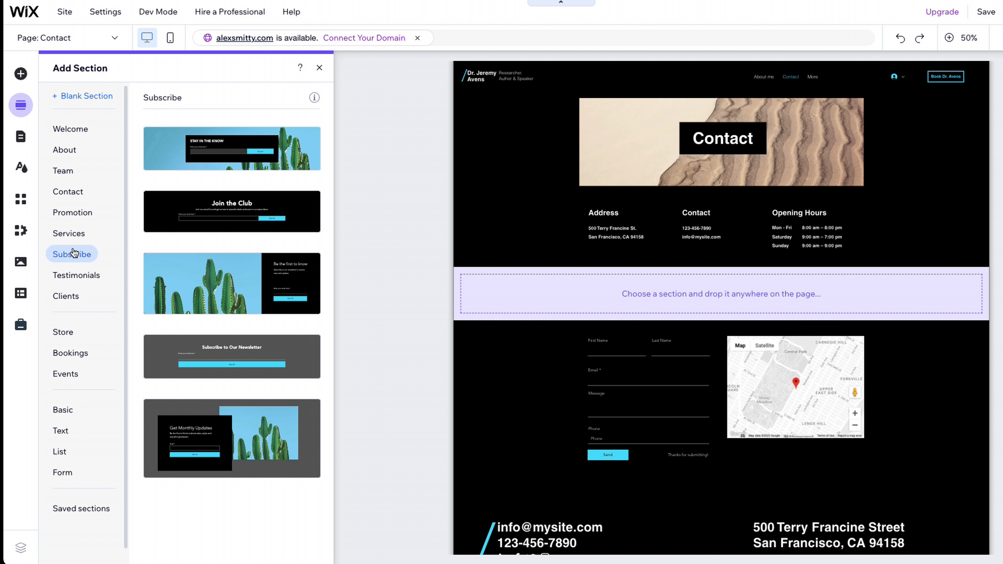
left_click_drag(206, 200, 741, 477)
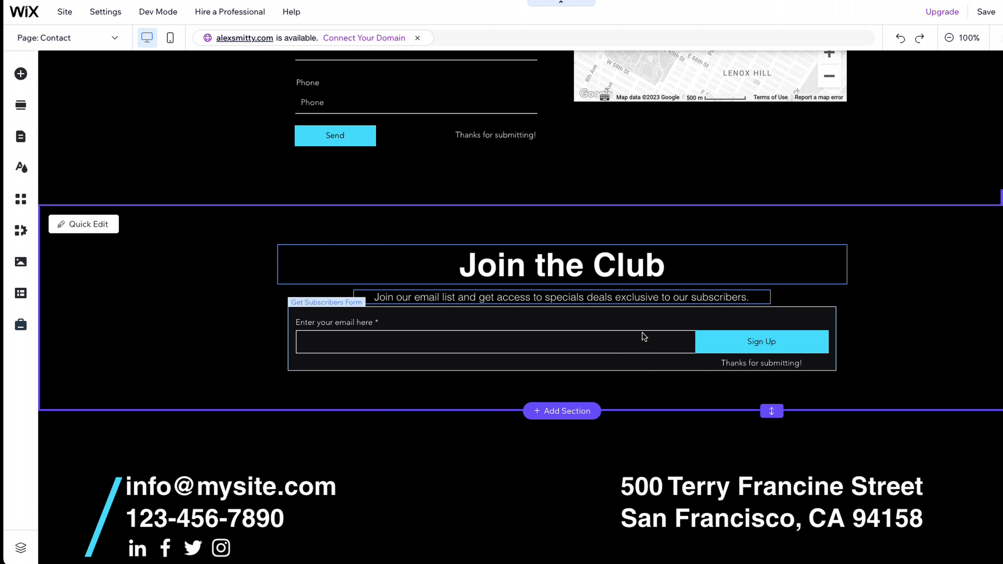
Check the submissions table option in the settings of the "Join the Club" subscriber form.
left_click(639, 322)
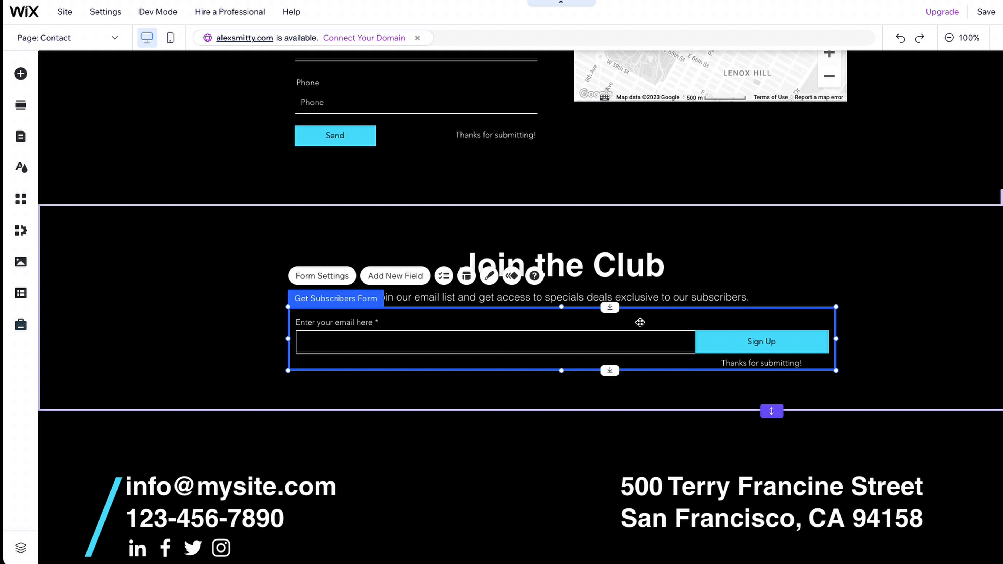
left_click(318, 278)
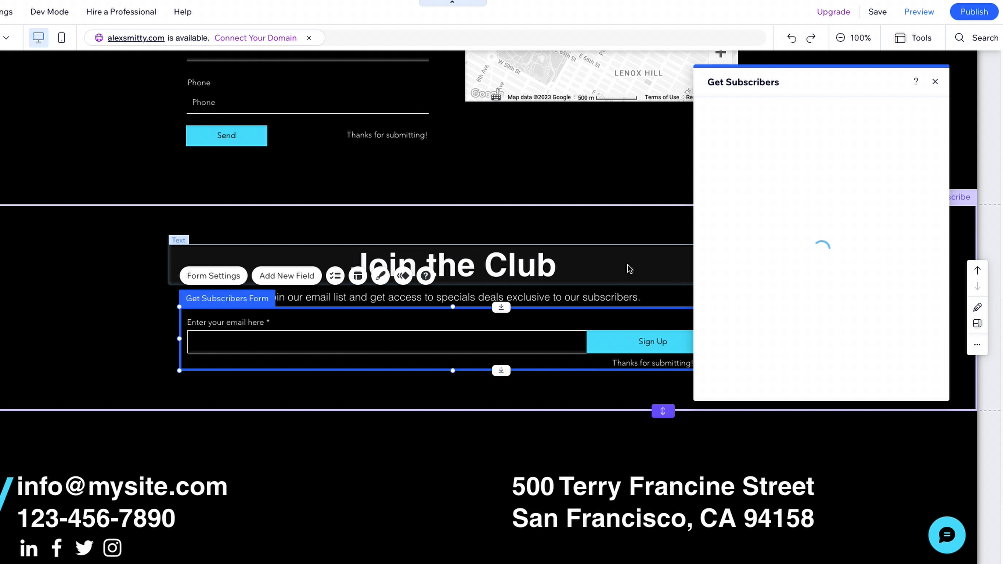
left_click(853, 260)
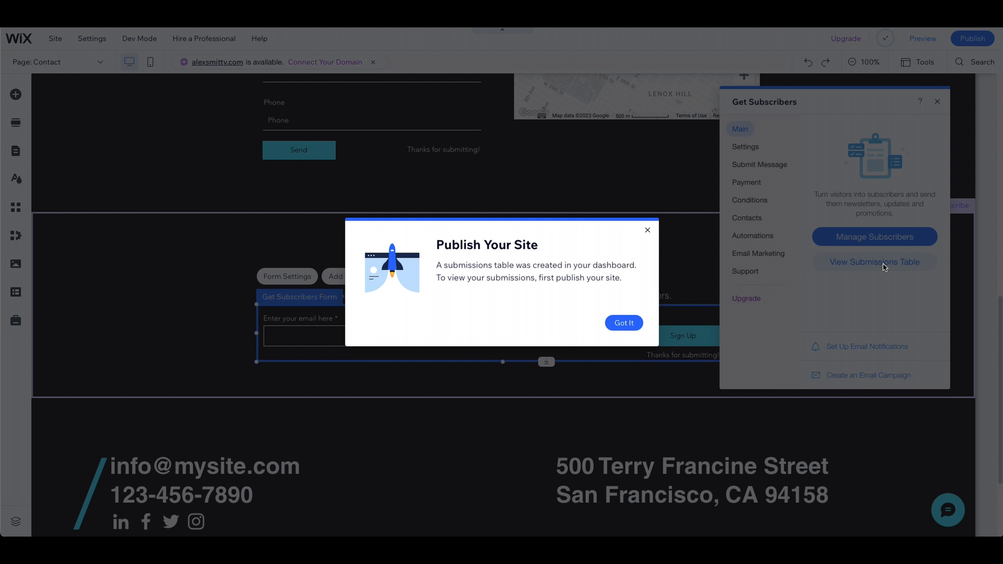
left_click(619, 323)
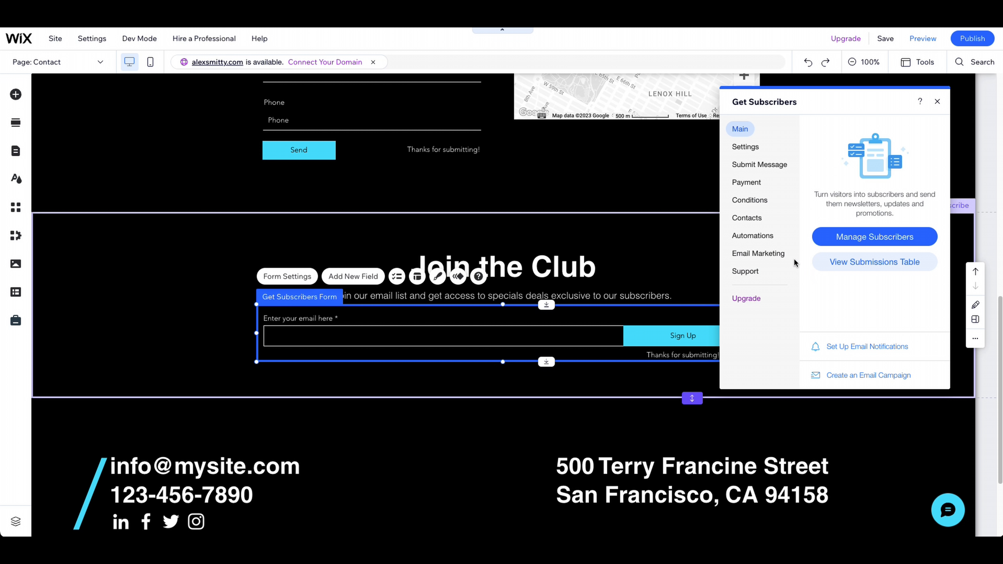
Start a newsletter email campaign from the subscriber form's email marketing settings.
left_click(763, 254)
mouse_move(819, 233)
left_click(837, 204)
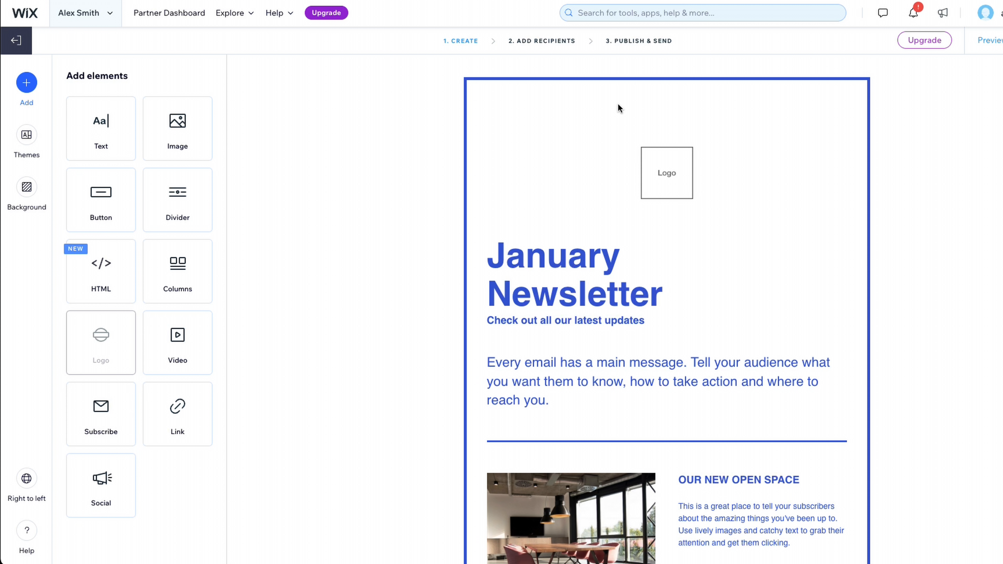
Delete the newsletter's main message paragraph and insert a button in its place above the divider.
left_click(633, 370)
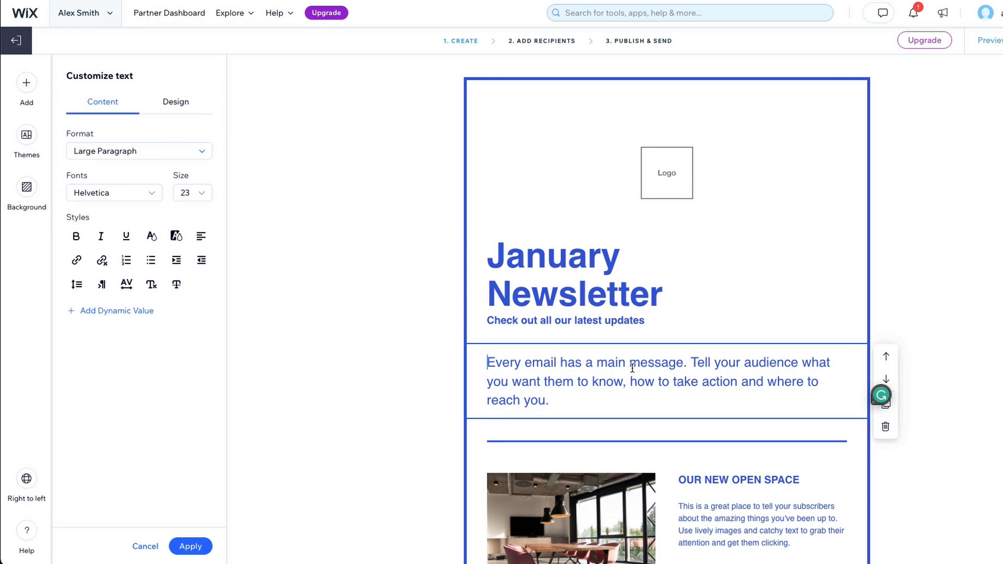
left_click(888, 432)
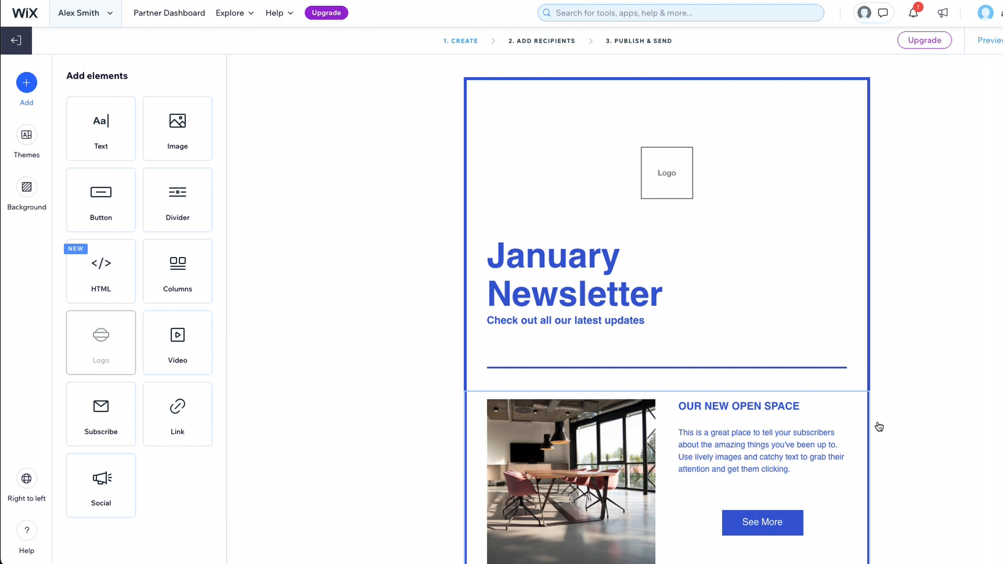
left_click_drag(112, 200, 536, 372)
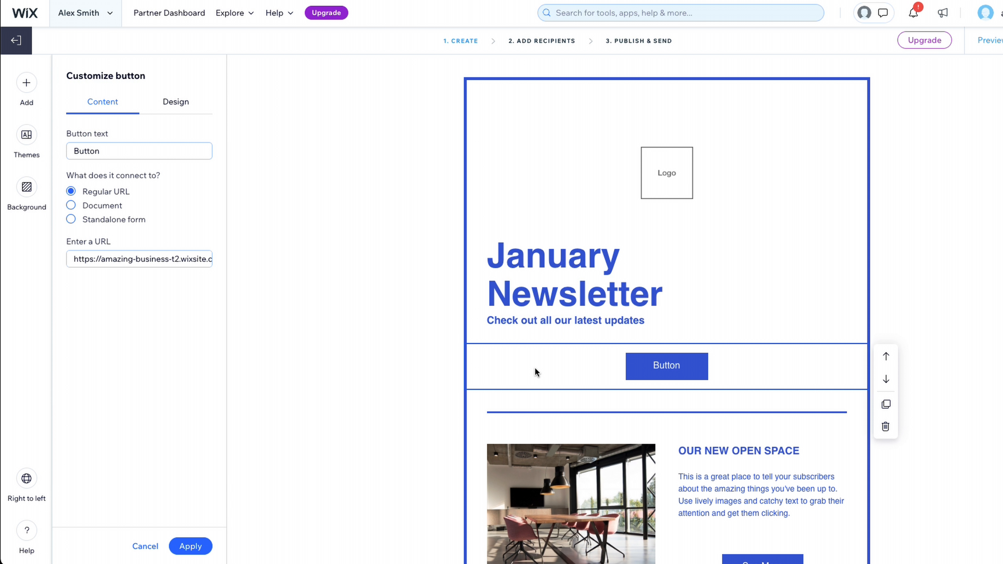
Replace the subtitle under the "January Newsletter" heading with "Your text".
left_click(557, 319)
type("Your te")
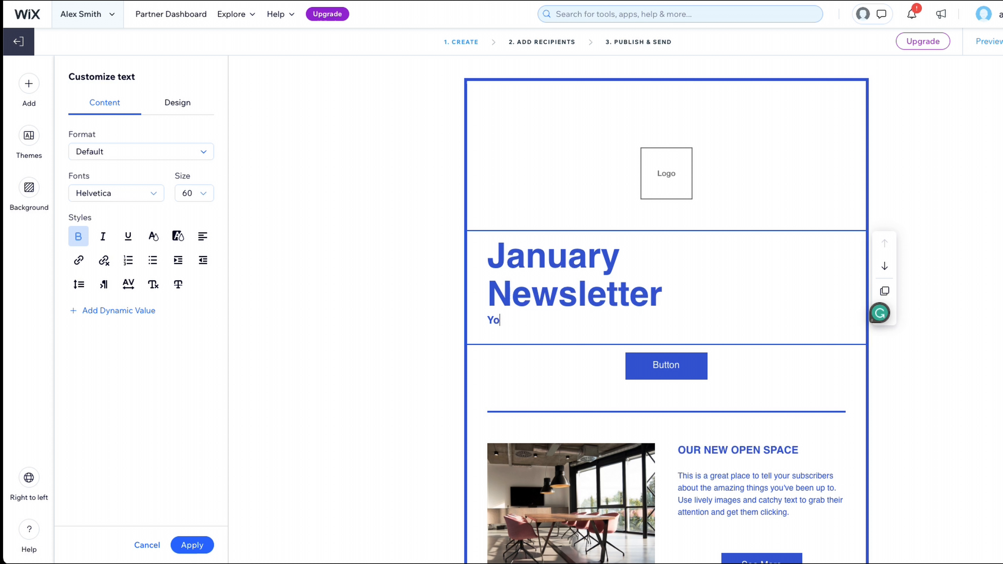
type("xt")
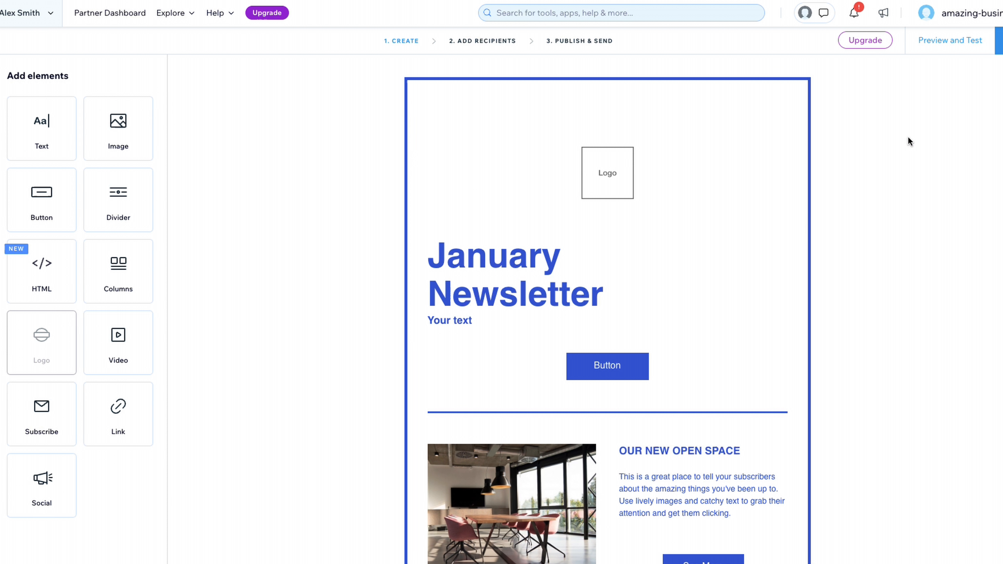
Preview the newsletter and review the recipient options for sending the campaign.
left_click(907, 41)
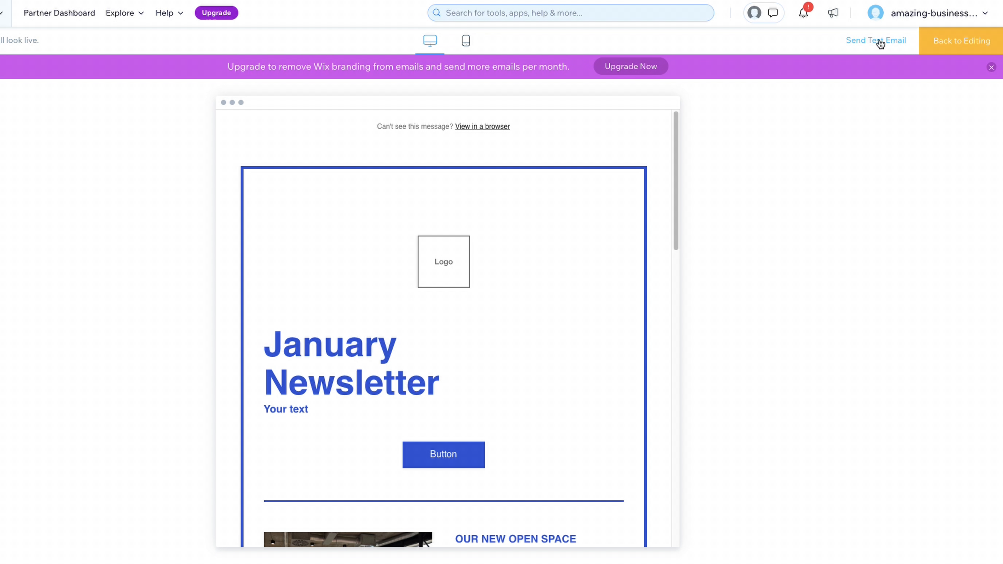
left_click(943, 43)
left_click(963, 41)
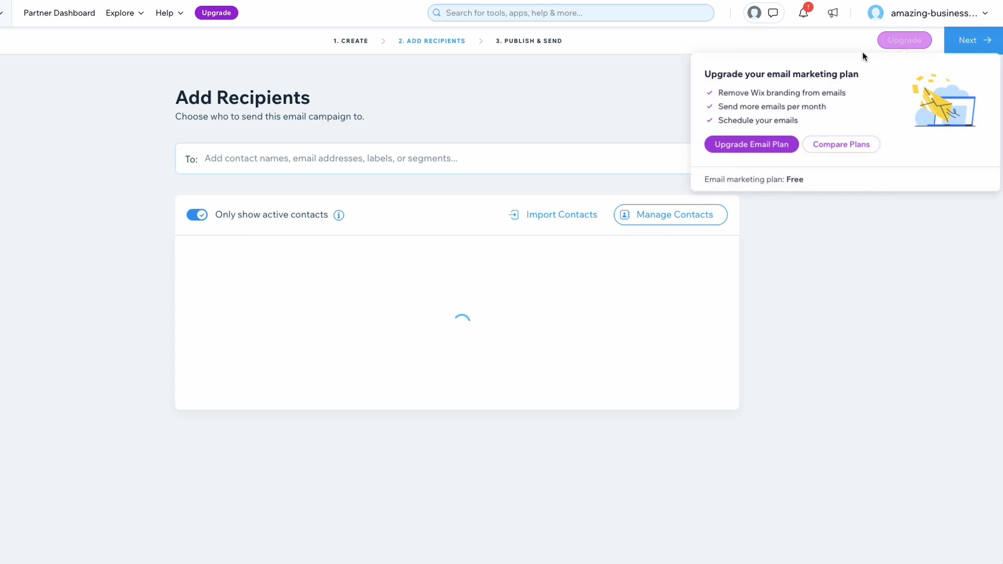
left_click(310, 155)
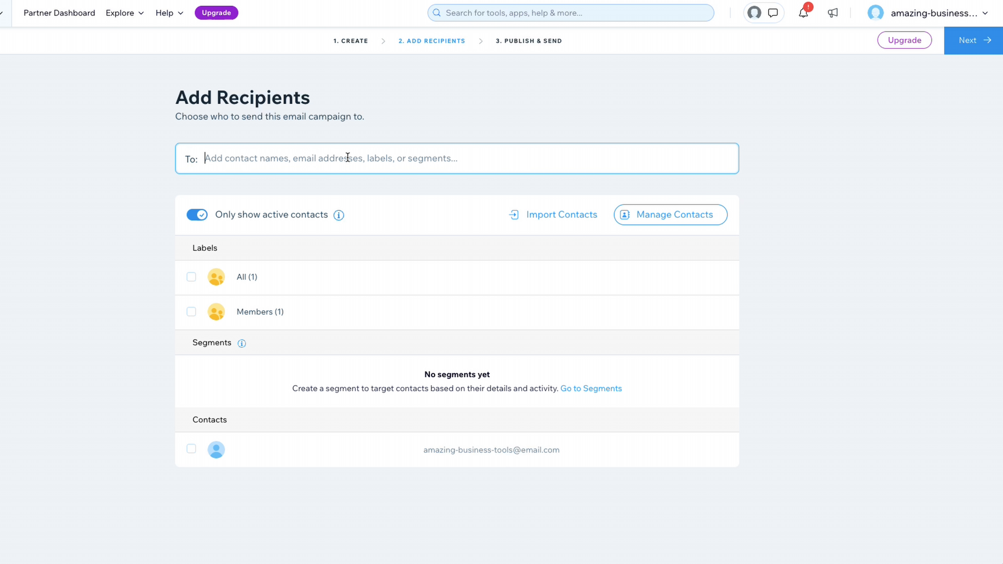
left_click(976, 50)
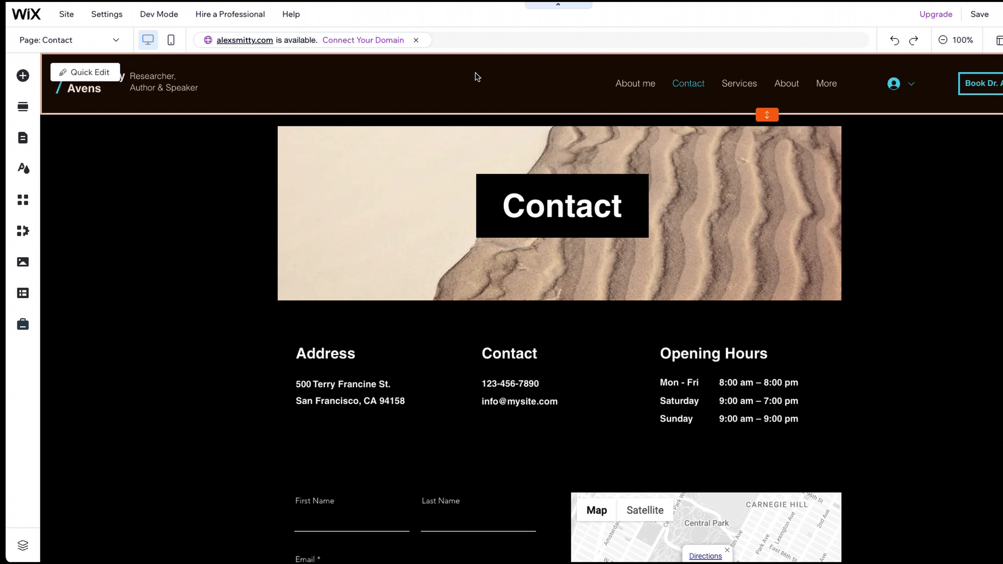
Open the site's Services page in the website editor and look over its layout.
left_click(97, 40)
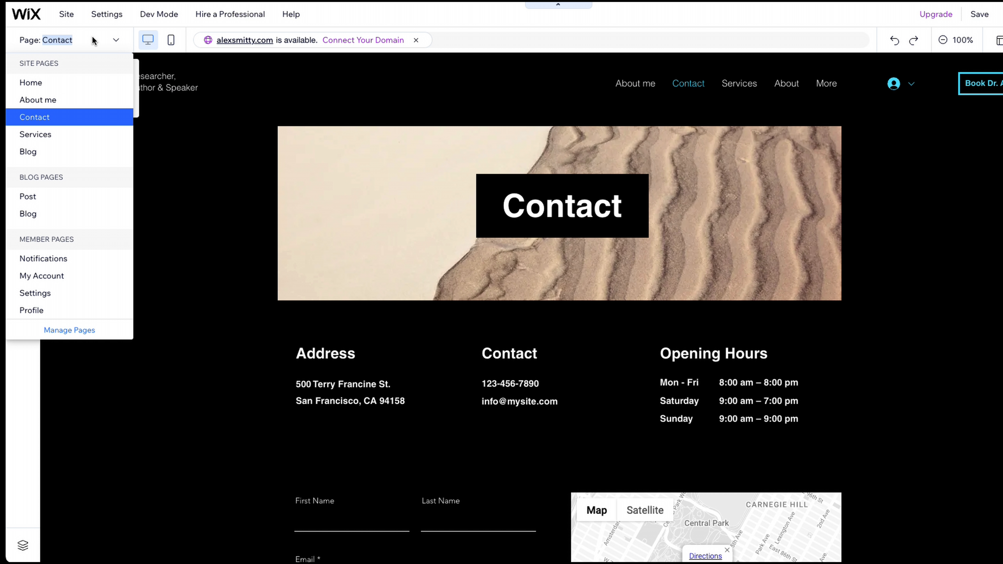
left_click(57, 133)
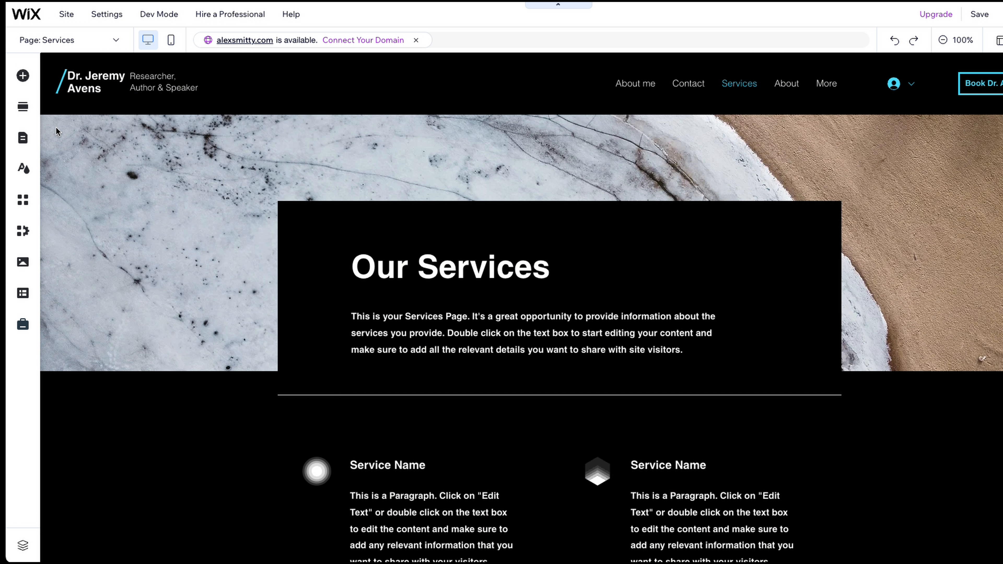
scroll(343, 318, "down", 5)
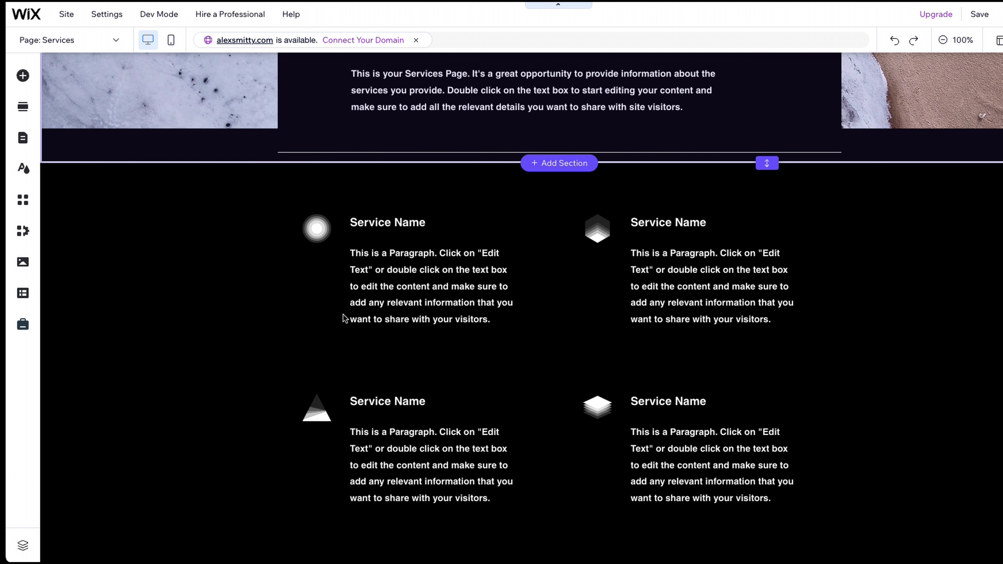
scroll(343, 318, "down", 5)
scroll(343, 316, "up", 10)
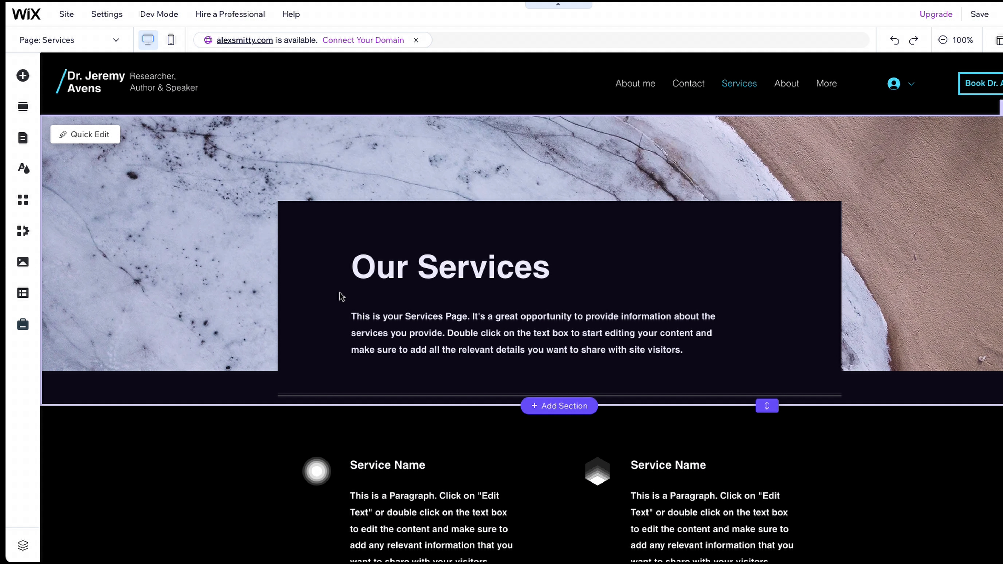
Change the strip background behind "Our Services" to the image of a paneled building against a blue sky.
left_click(318, 175)
left_click(324, 83)
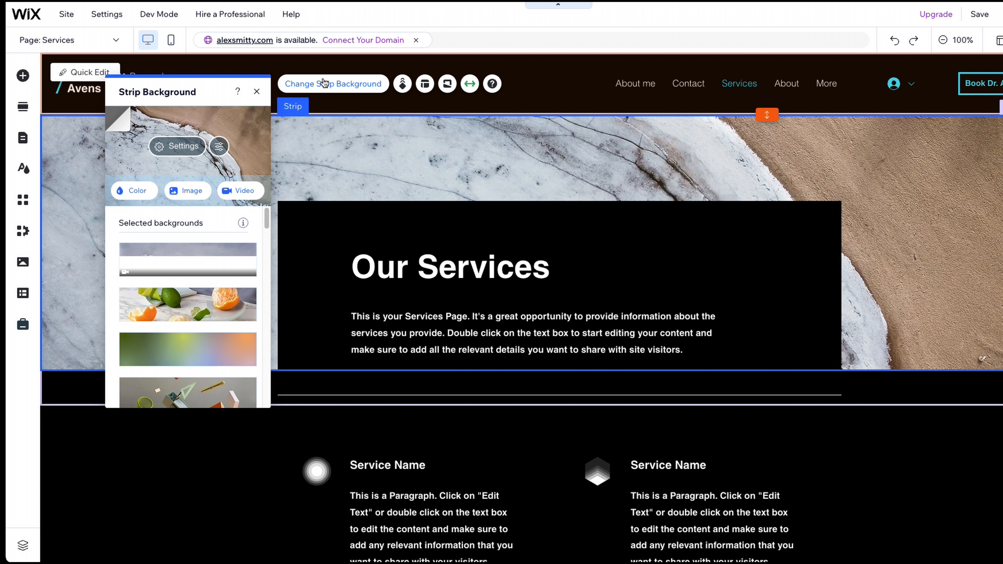
mouse_move(196, 314)
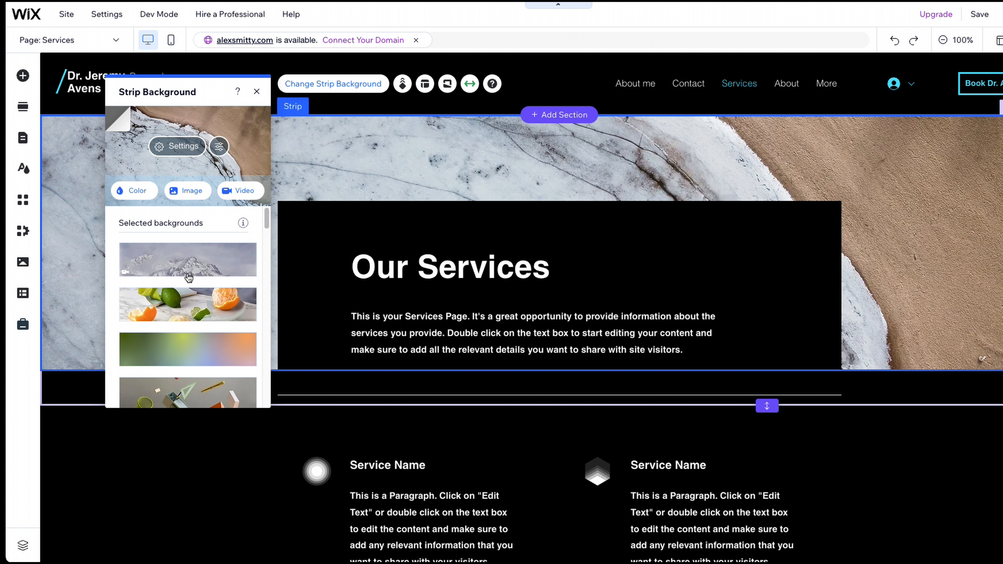
scroll(188, 270, "down", 5)
scroll(187, 270, "down", 10)
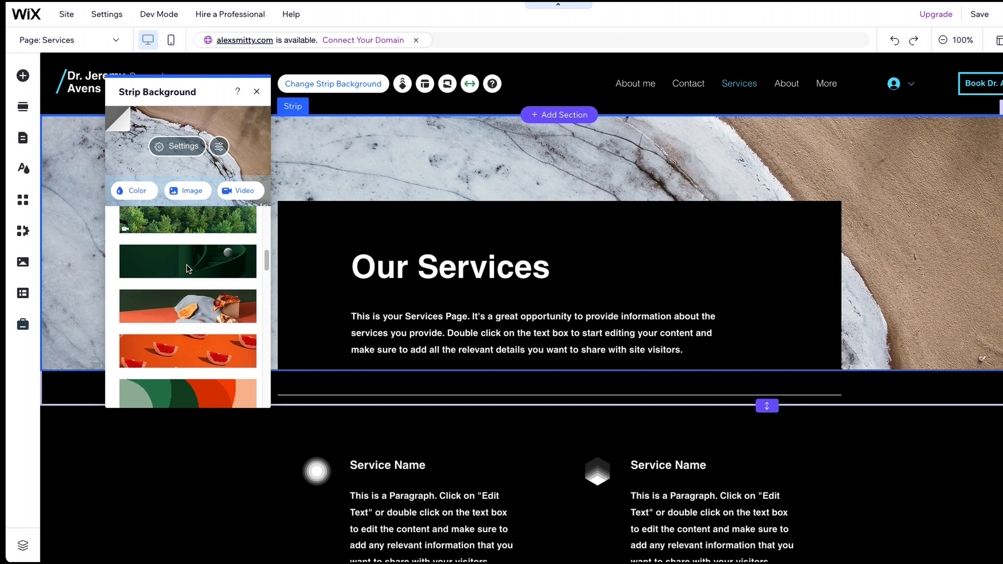
scroll(190, 269, "down", 1)
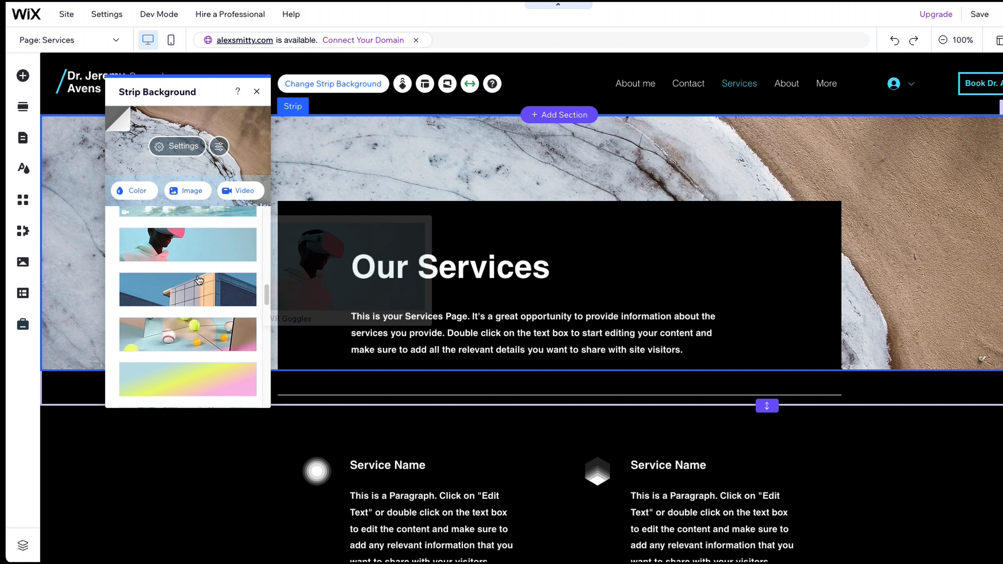
left_click(197, 285)
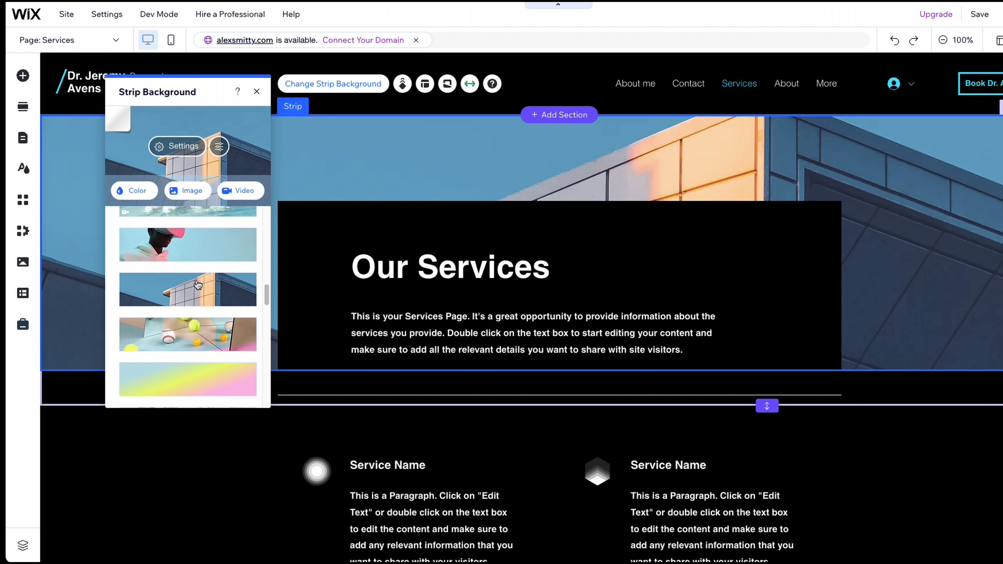
Add the black three-column testimonials section with blue quotation marks between the services list and the footer.
left_click(257, 92)
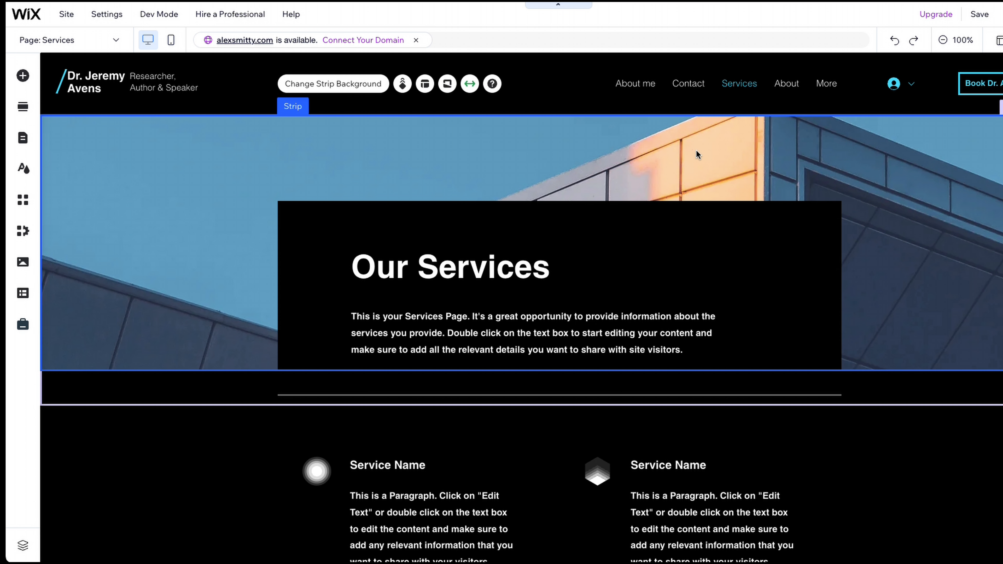
scroll(696, 154, "down", 3)
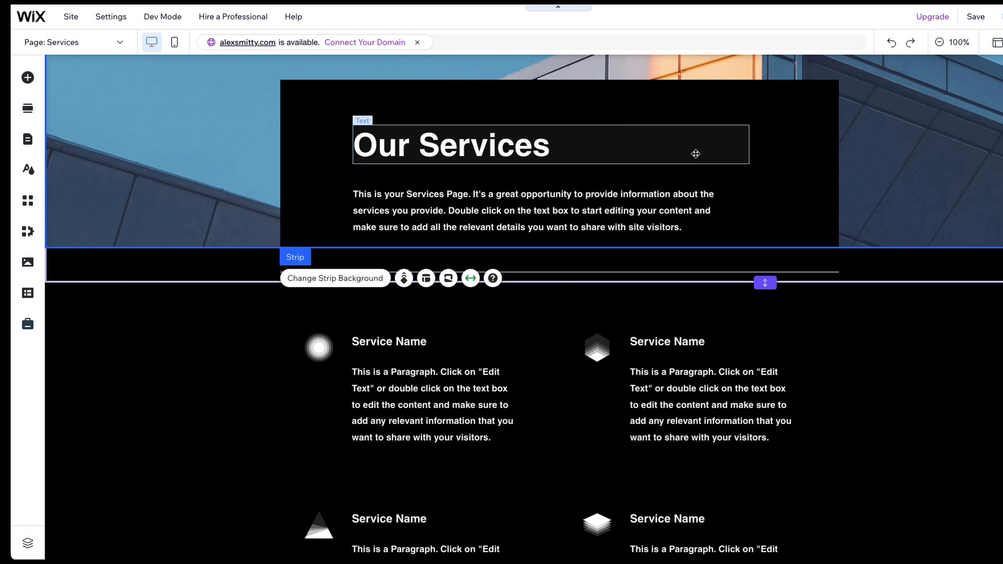
scroll(696, 154, "down", 4)
scroll(697, 157, "down", 7)
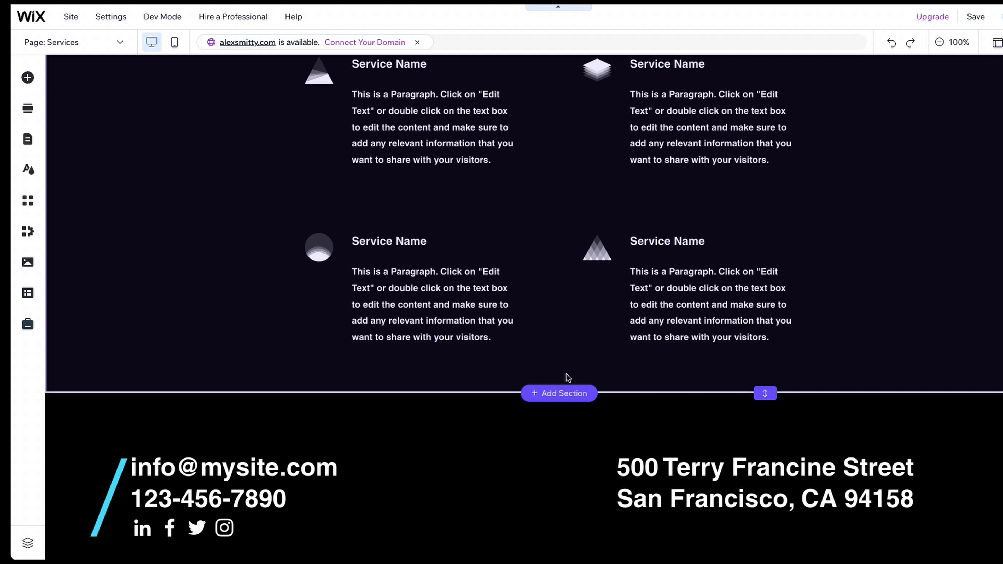
left_click(560, 394)
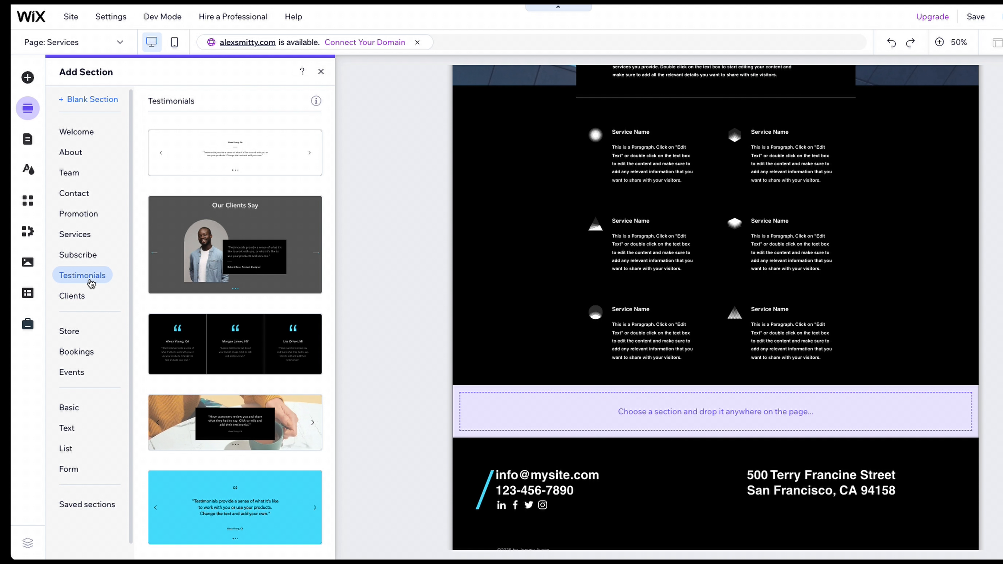
left_click_drag(269, 338, 651, 411)
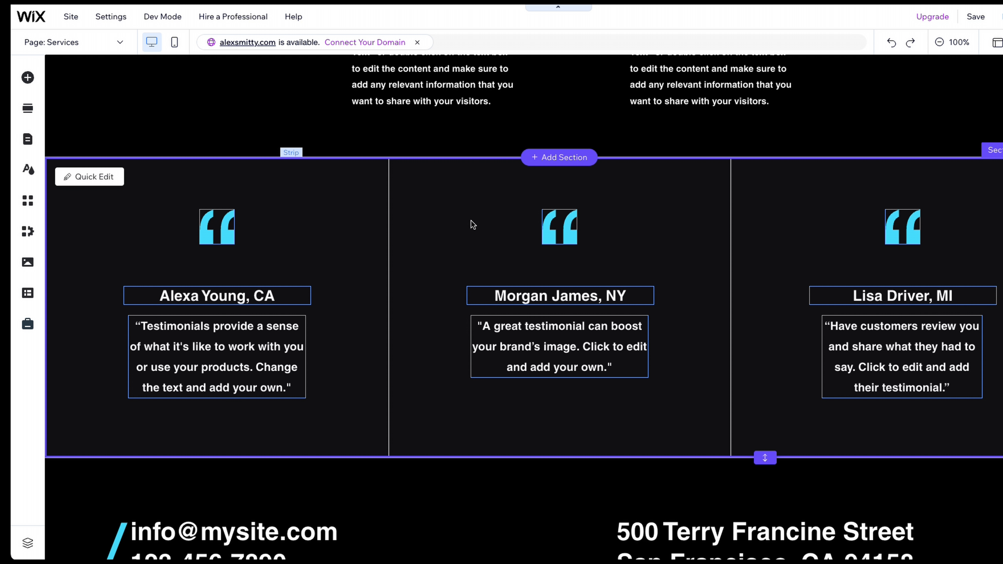
left_click(470, 207)
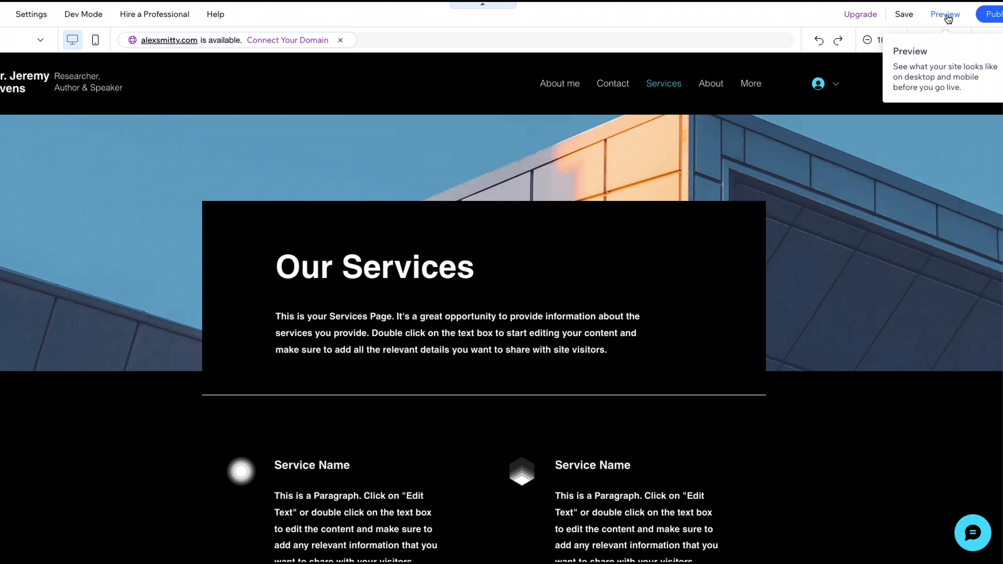
Preview the Services page in its desktop and mobile layouts and return to the editor.
left_click(917, 18)
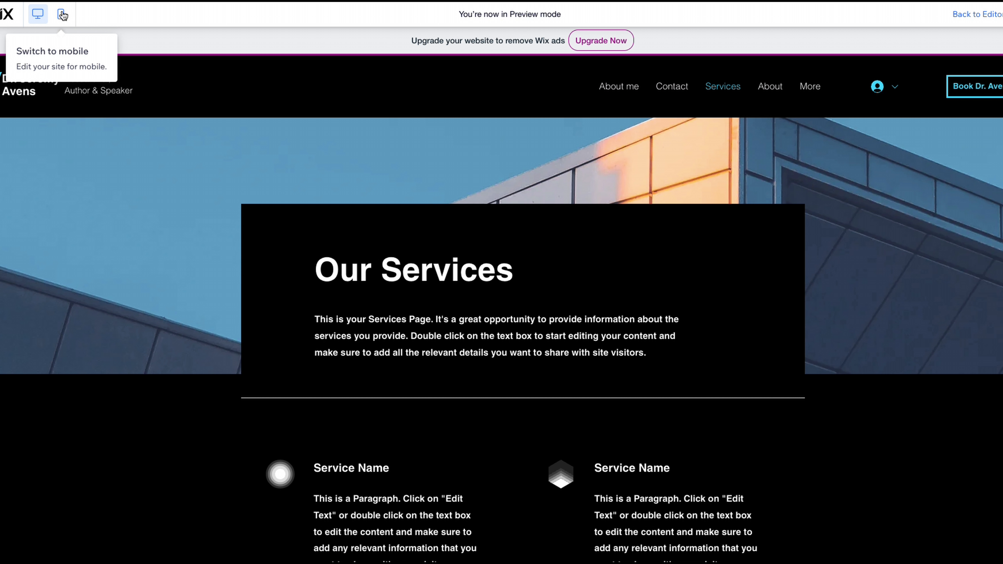
left_click(69, 15)
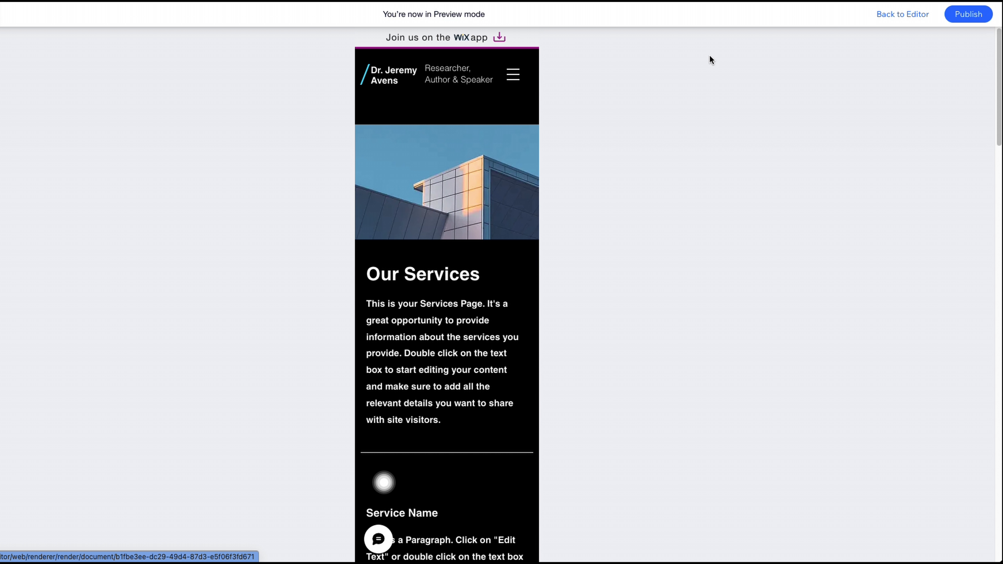
left_click(887, 18)
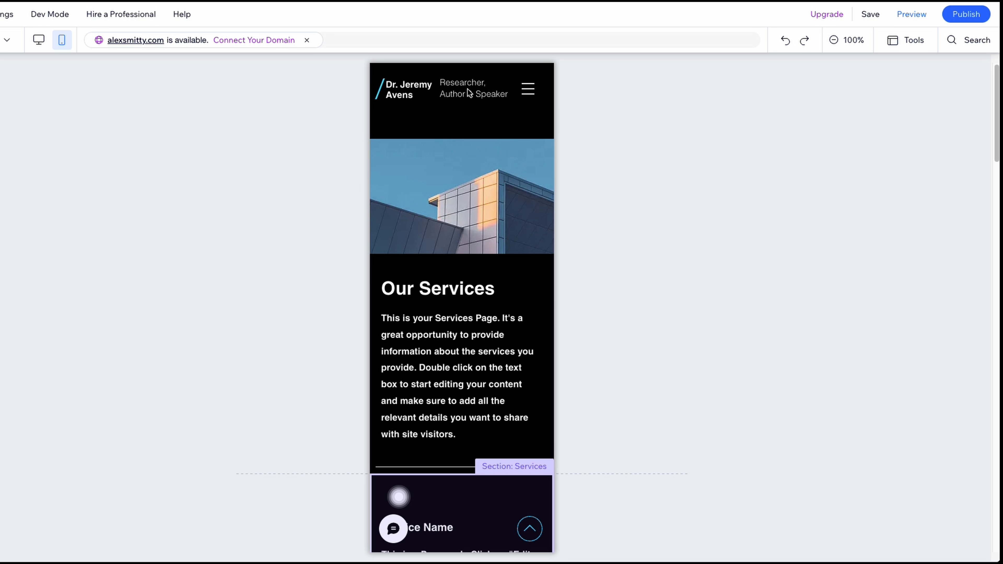
Remove the "Researcher, Author & Speaker" tagline from the mobile header and check the header in the desktop version.
key("Delete")
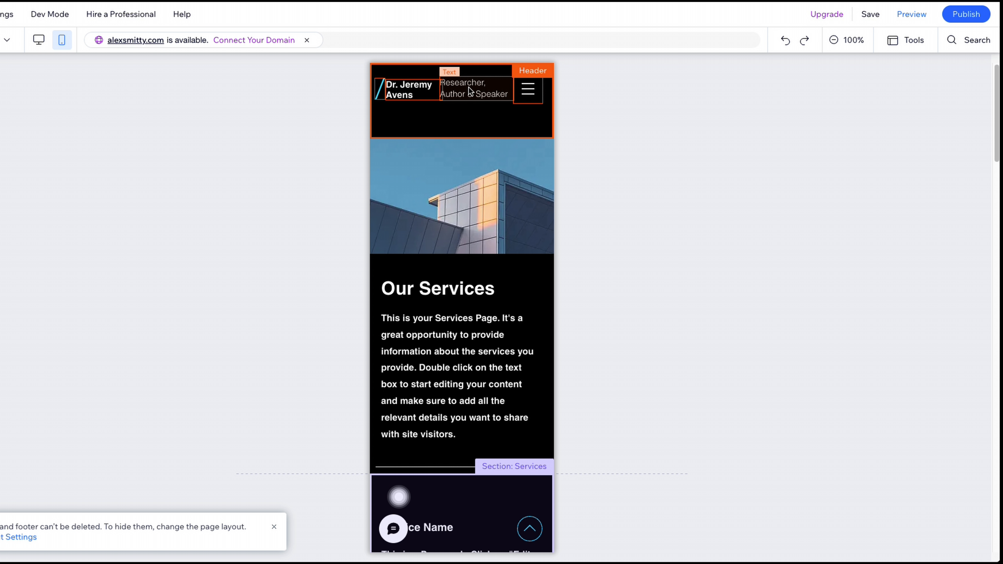
left_click(470, 89)
key("Delete")
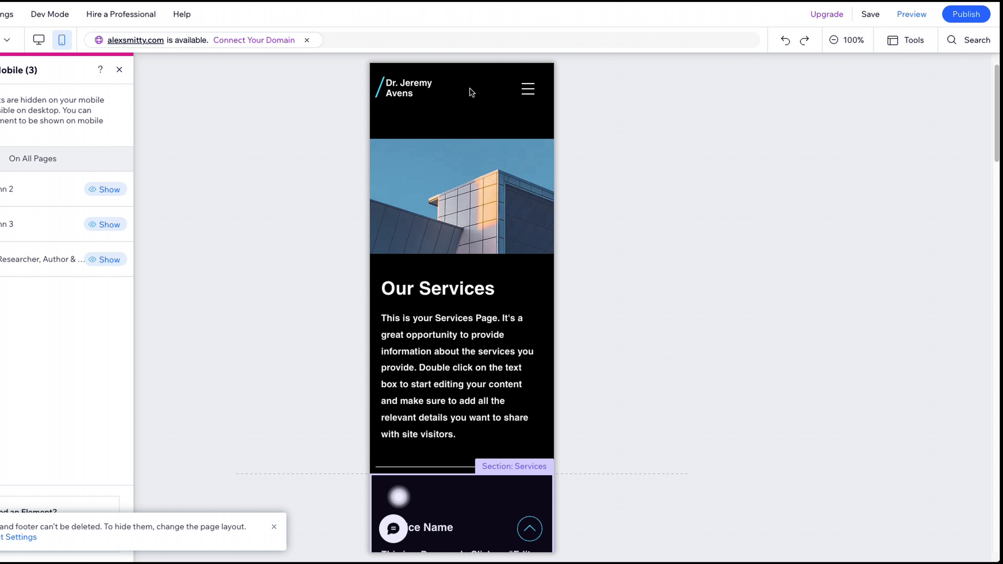
left_click(513, 94)
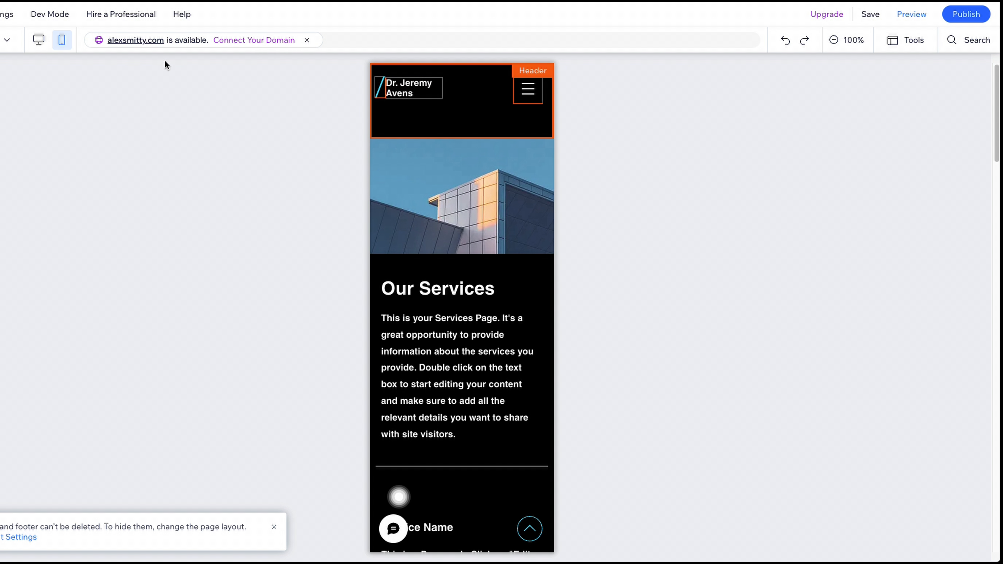
left_click(31, 46)
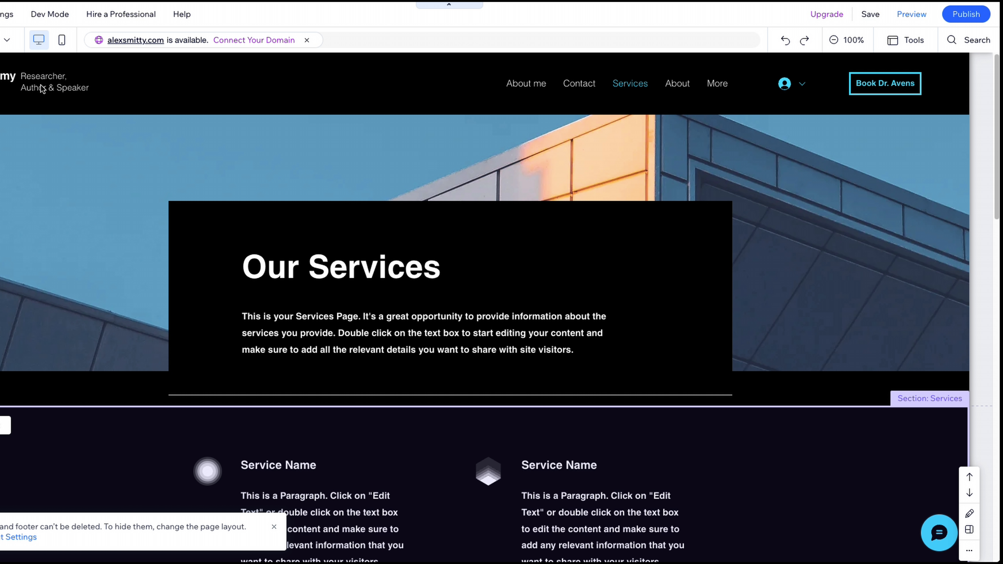
left_click(61, 40)
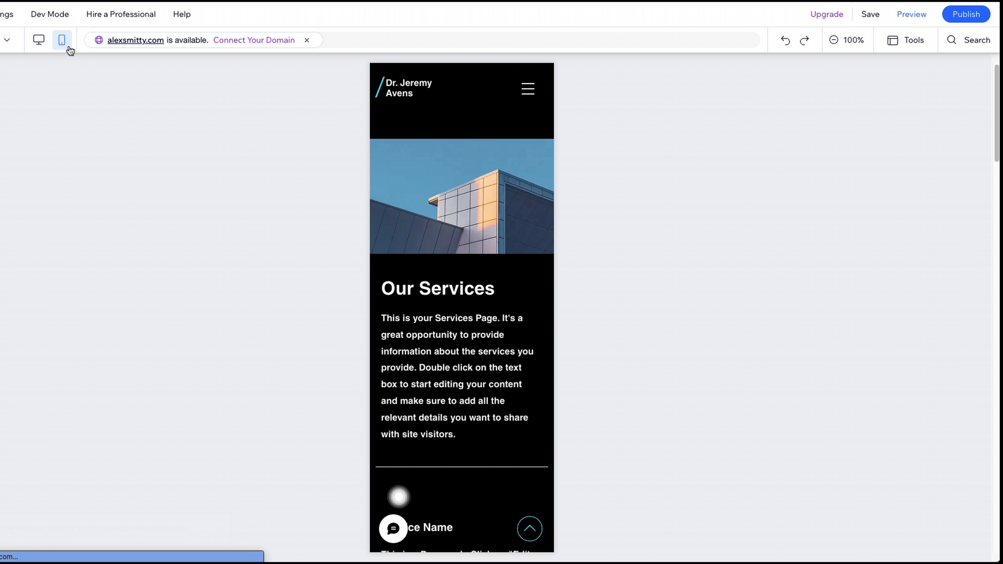
Preview the mobile site, look through the Services page and try the navigation menu's "About me" entry.
left_click(911, 16)
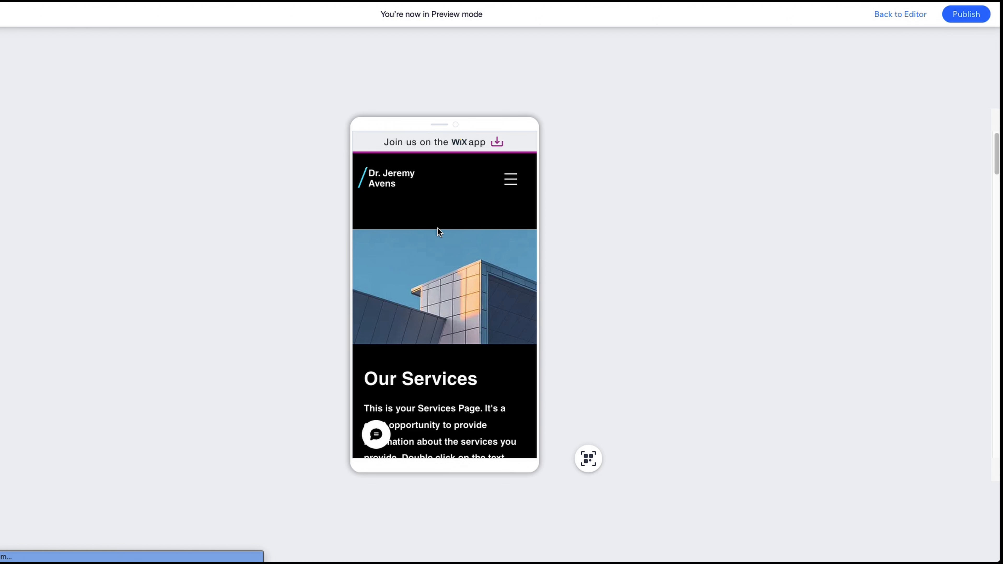
scroll(436, 228, "down", 10)
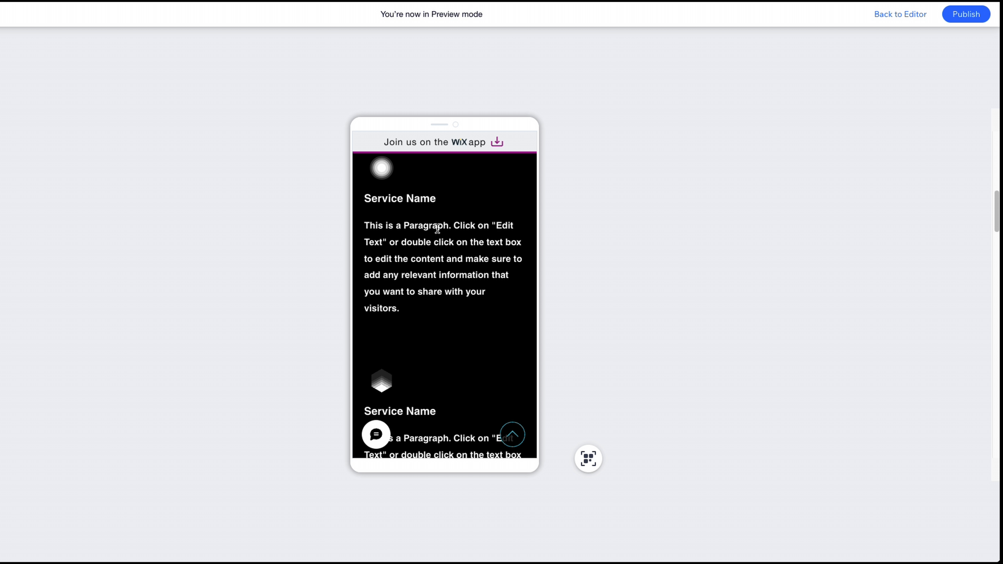
scroll(437, 229, "up", 8)
left_click(512, 182)
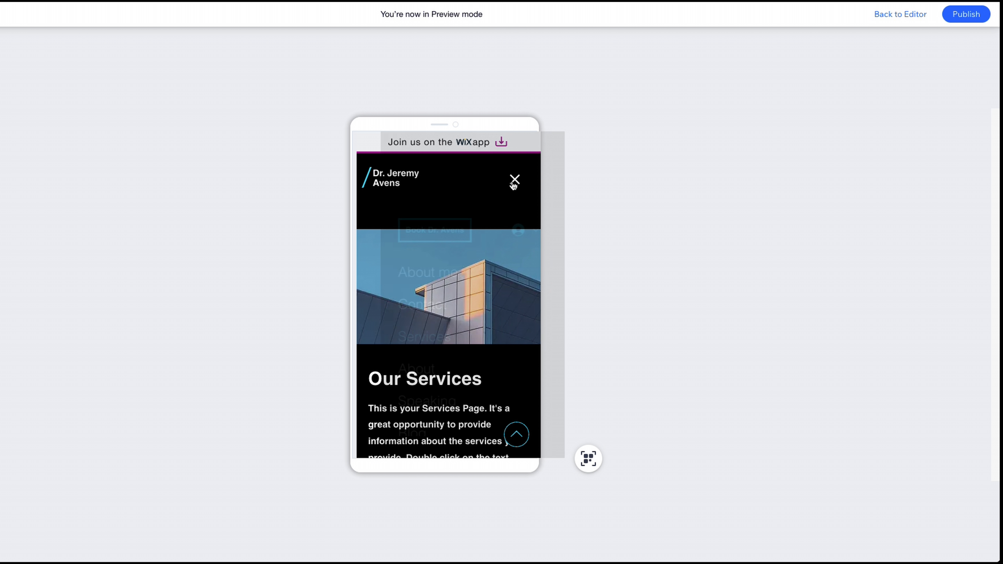
left_click(402, 270)
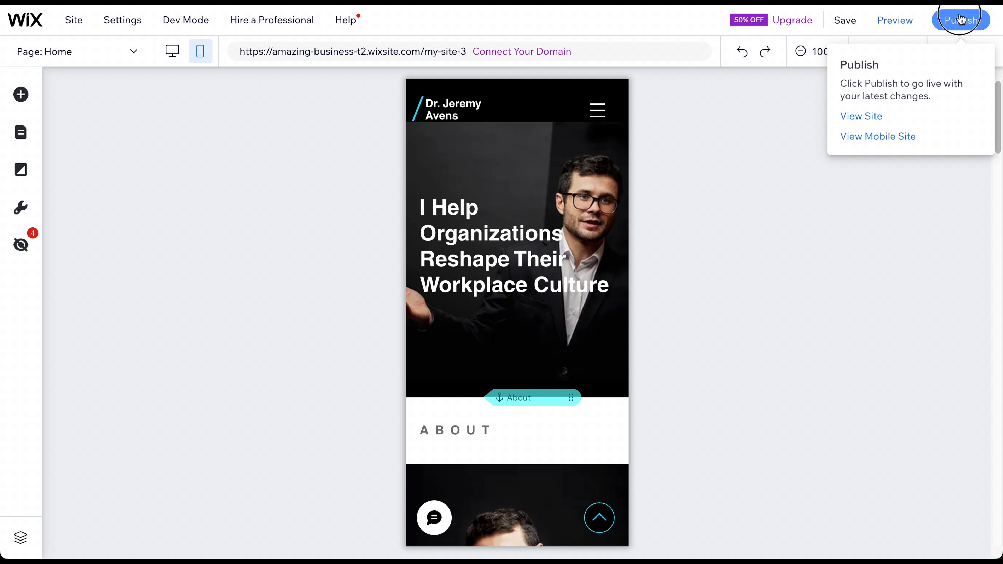
Publish the site, check its web address and dismiss the publishing confirmation.
left_click(960, 19)
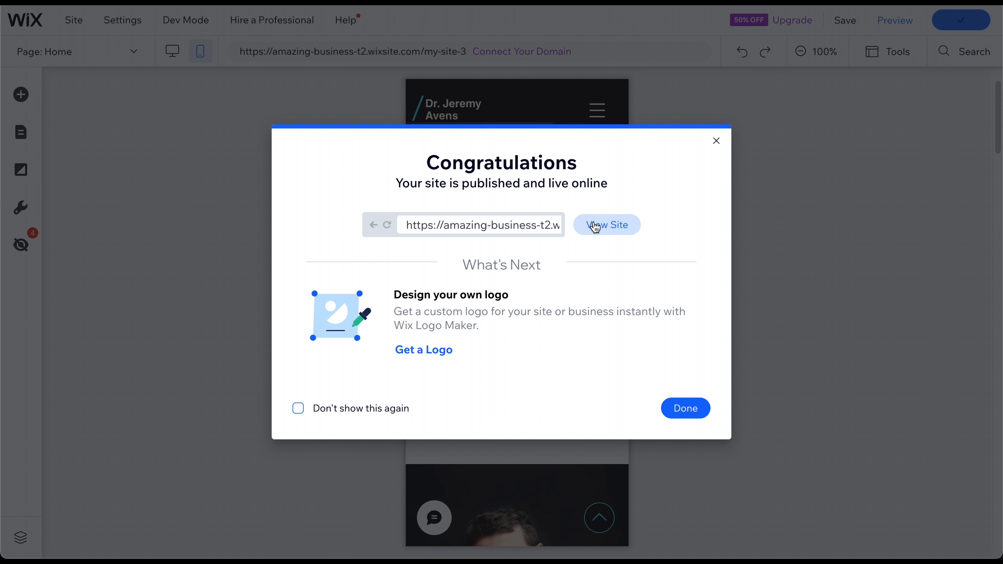
left_click_drag(519, 226, 576, 226)
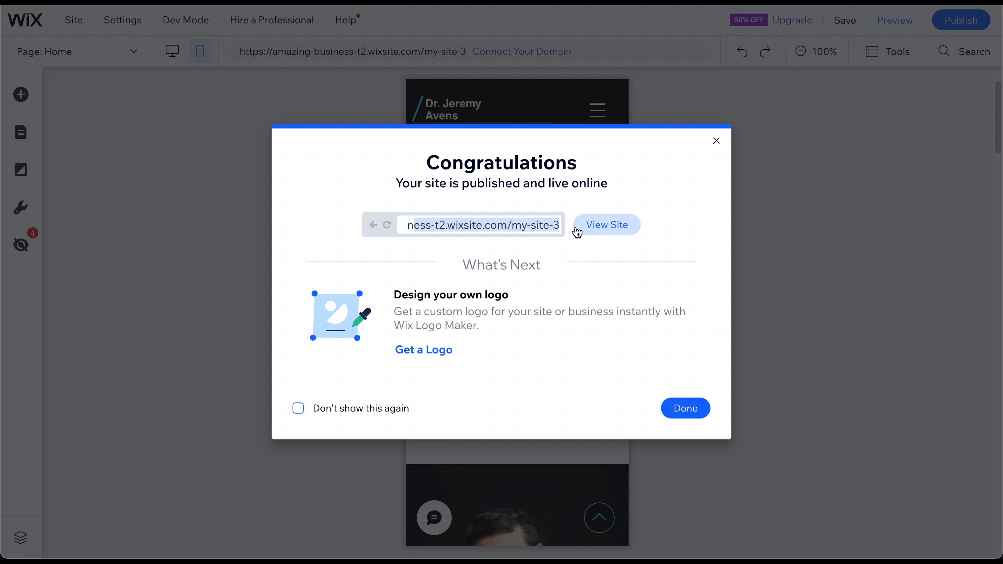
left_click(716, 143)
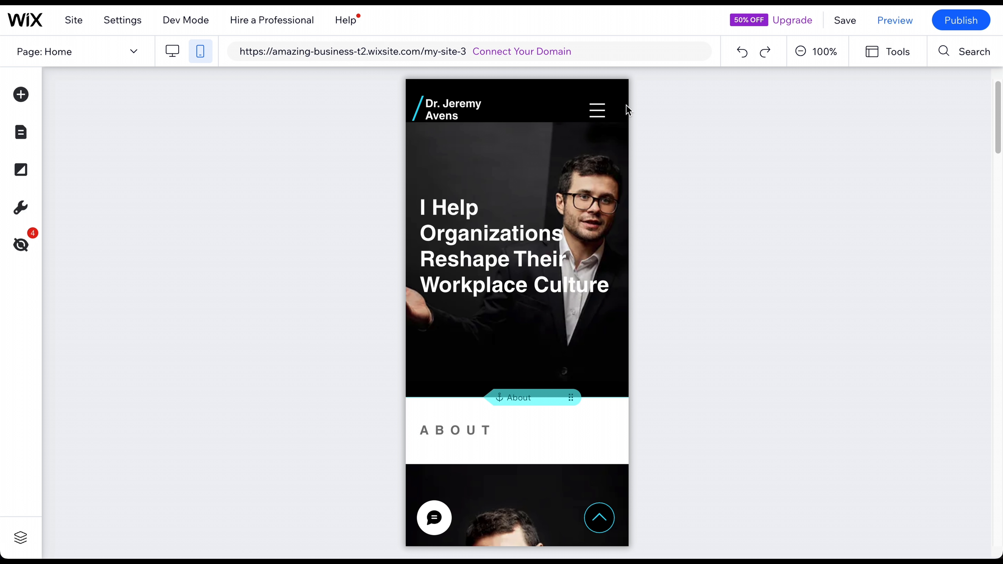
Open the option to get a new domain name and compare the site features of the premium plans.
left_click(527, 56)
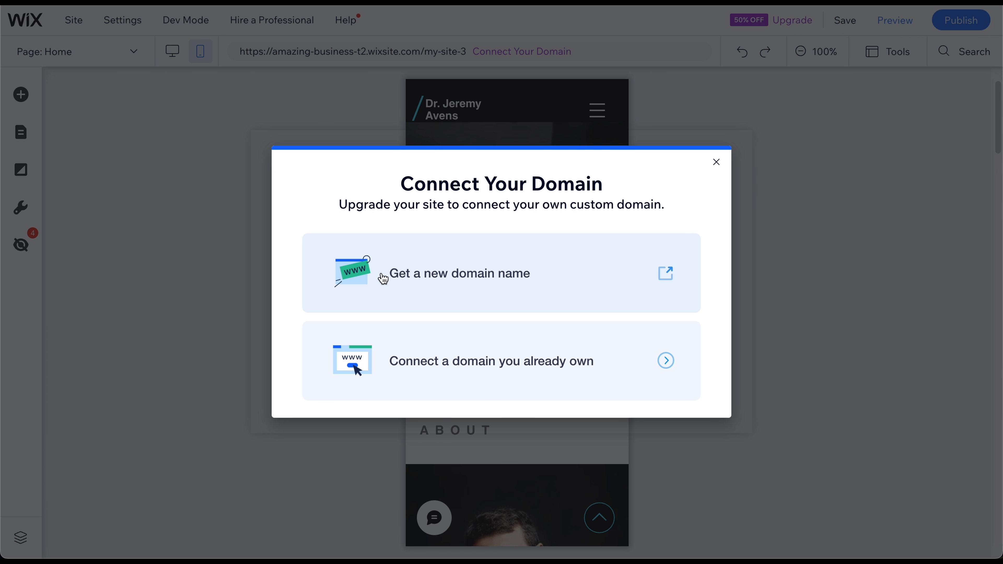
left_click(664, 278)
scroll(505, 494, "down", 1)
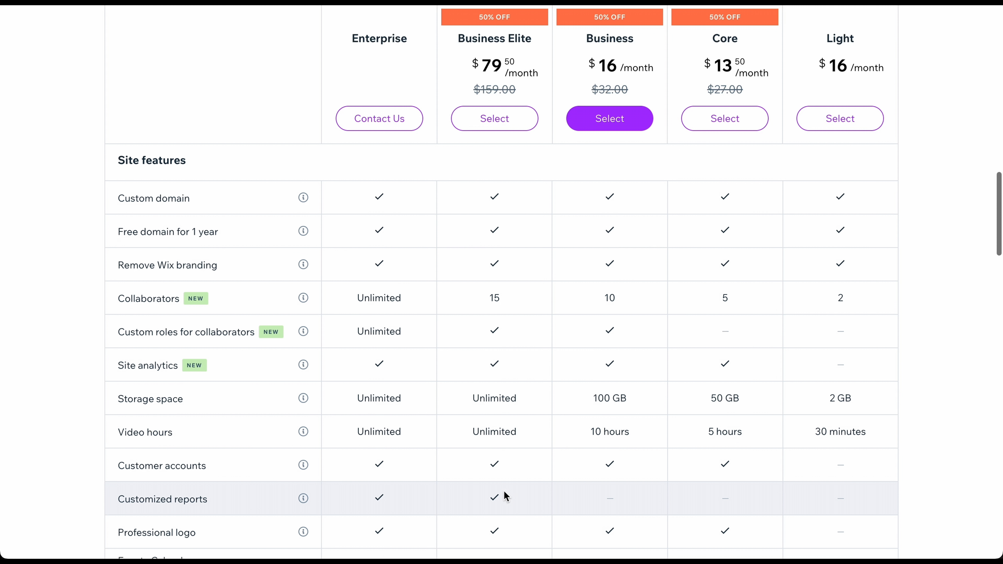
scroll(507, 496, "down", 4)
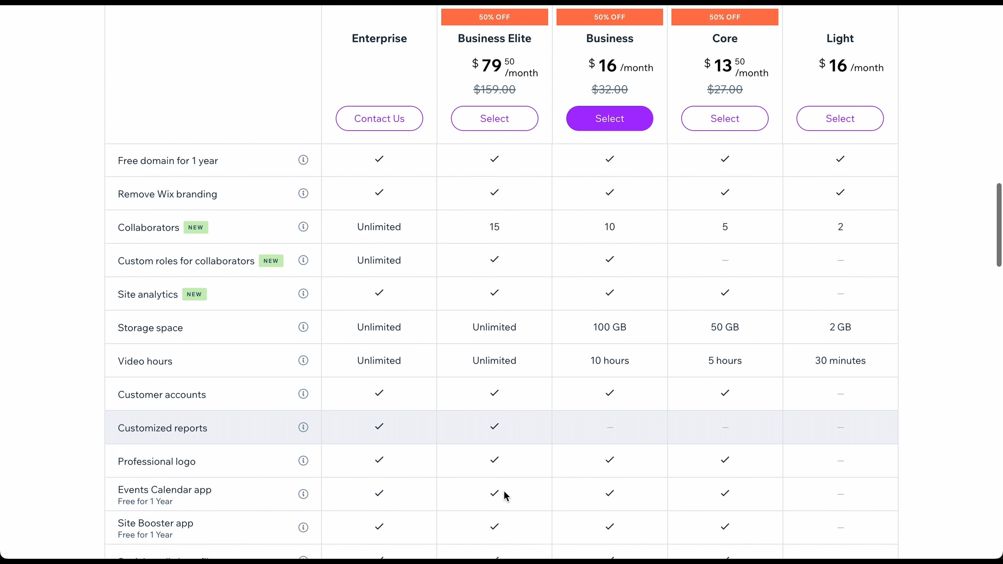
scroll(507, 497, "down", 4)
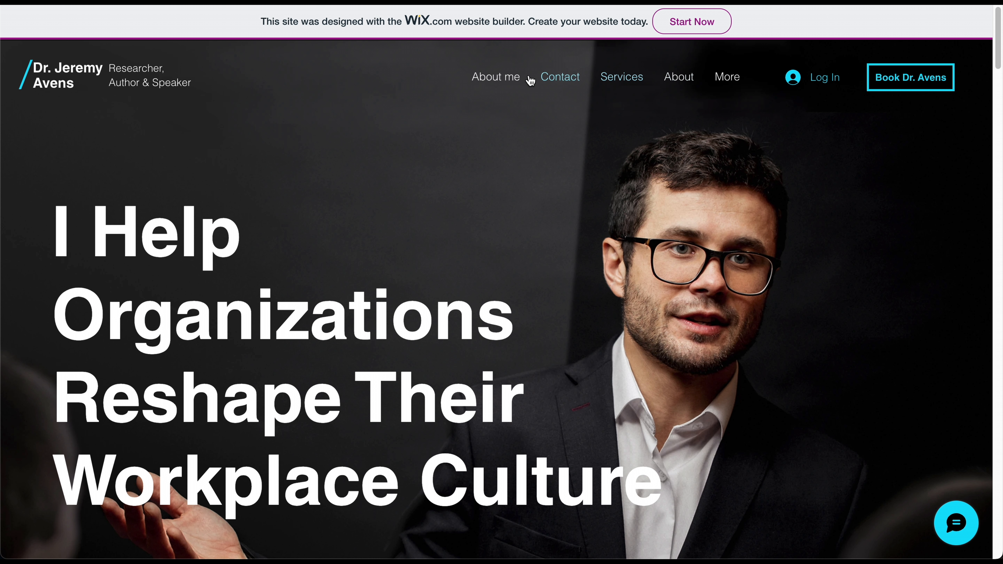
Visit the About me, Contact and Services pages of the published site to check them.
left_click(518, 81)
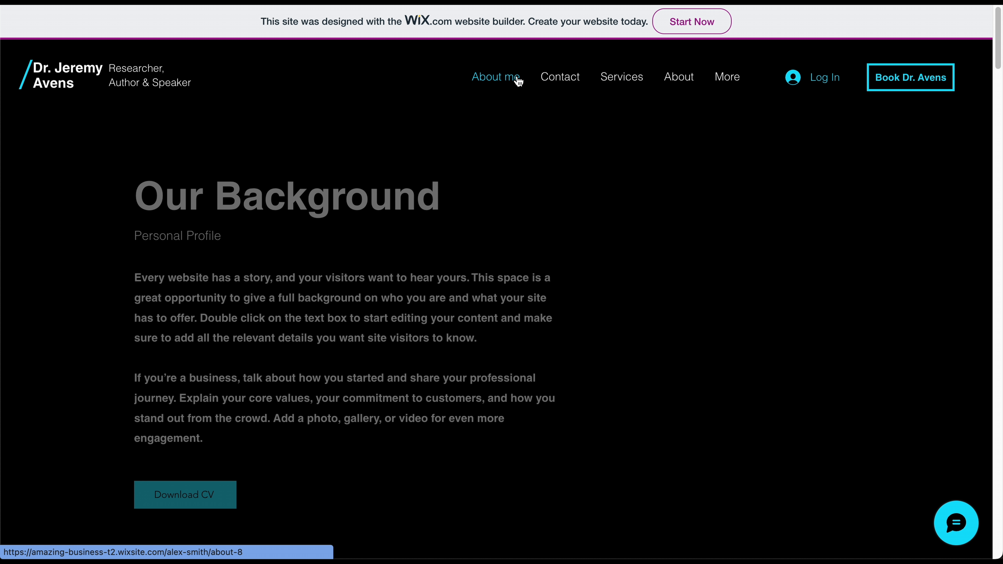
left_click(544, 80)
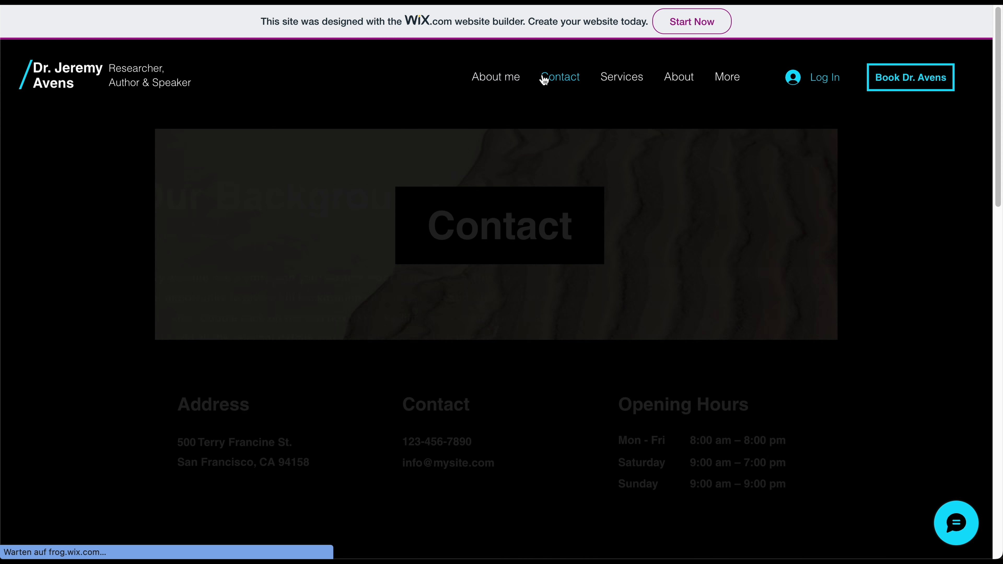
left_click(605, 79)
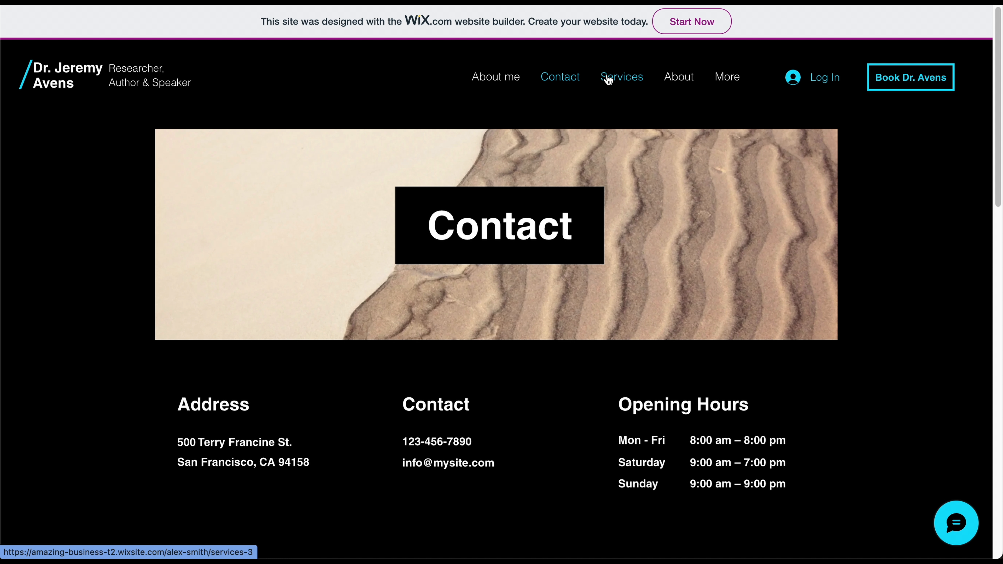